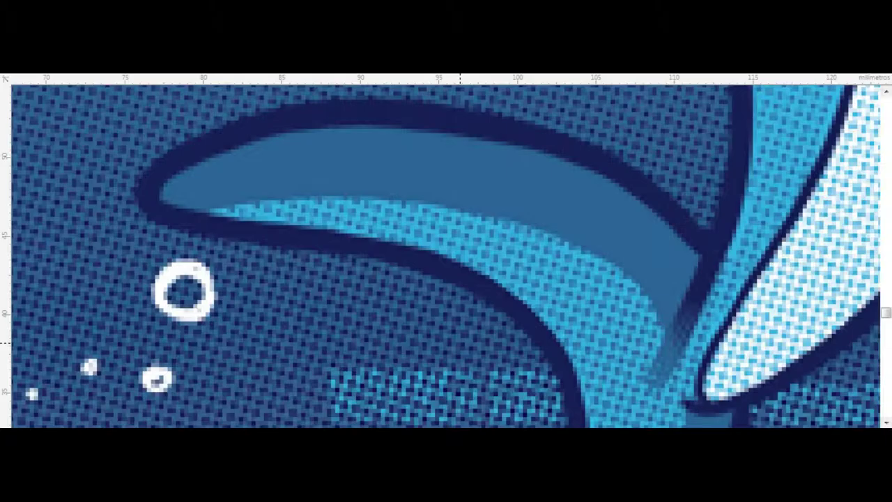
Step: Open the default outline settings (F12) with nothing selected and apply them to Gráfico objects
key("F12")
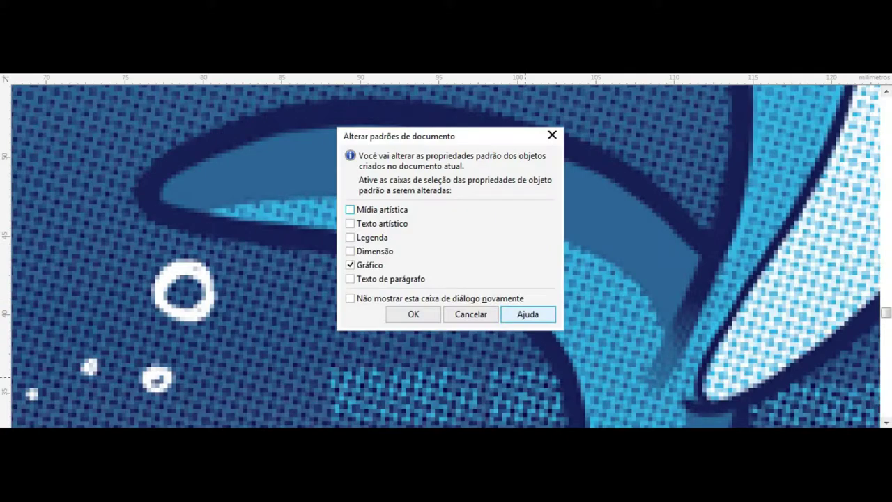
key("Return")
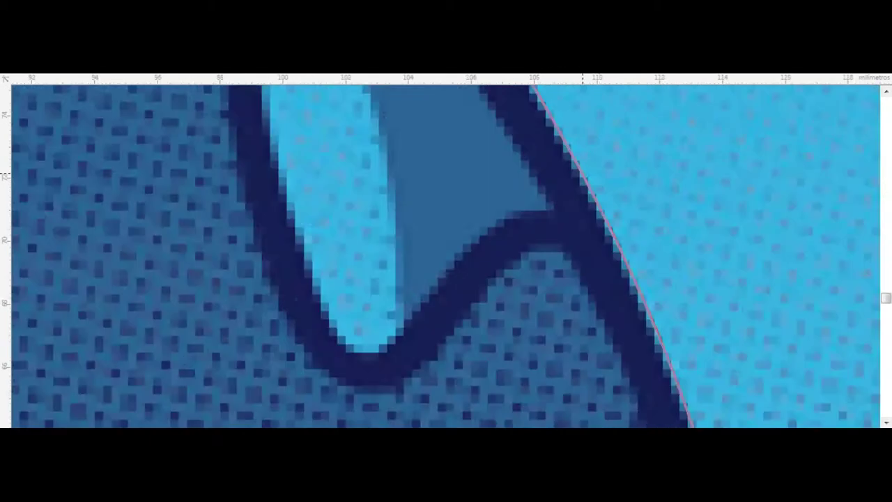
Step: Zoom out to follow the shark's body edge while tracing the curve
scroll(520, 235, "down", 2)
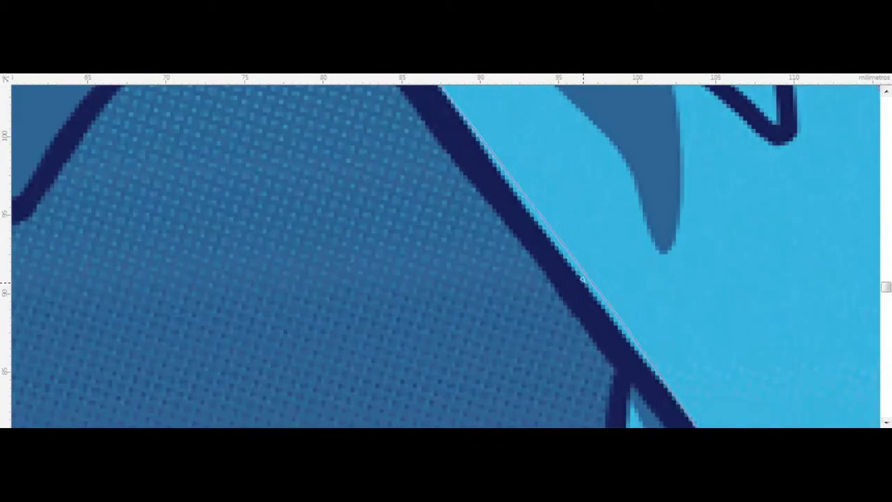
scroll(585, 279, "down", 2)
scroll(655, 324, "down", 2)
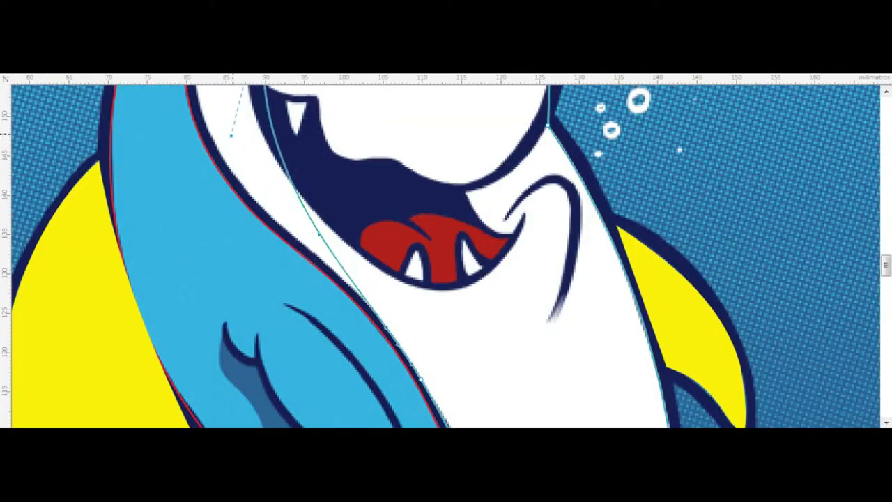
Step: Pull the traced curve left onto the outline and bend it around the nose
left_click_drag(231, 136, 181, 144)
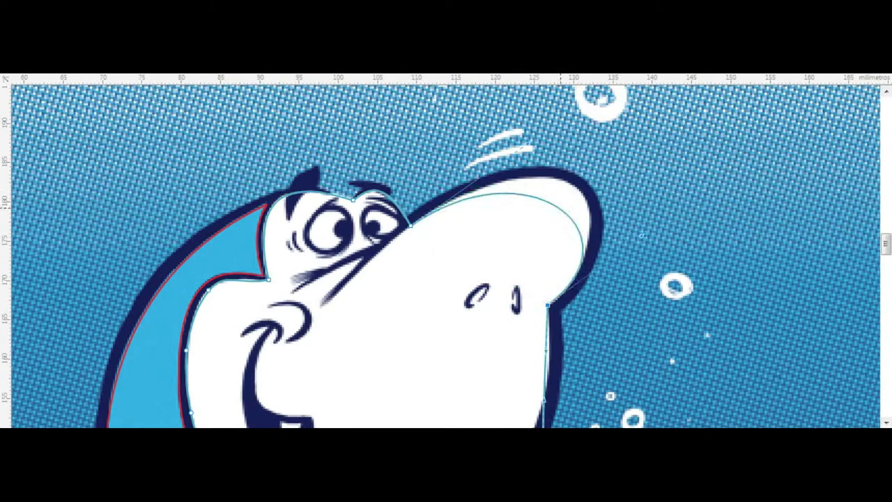
left_click_drag(561, 202, 606, 202)
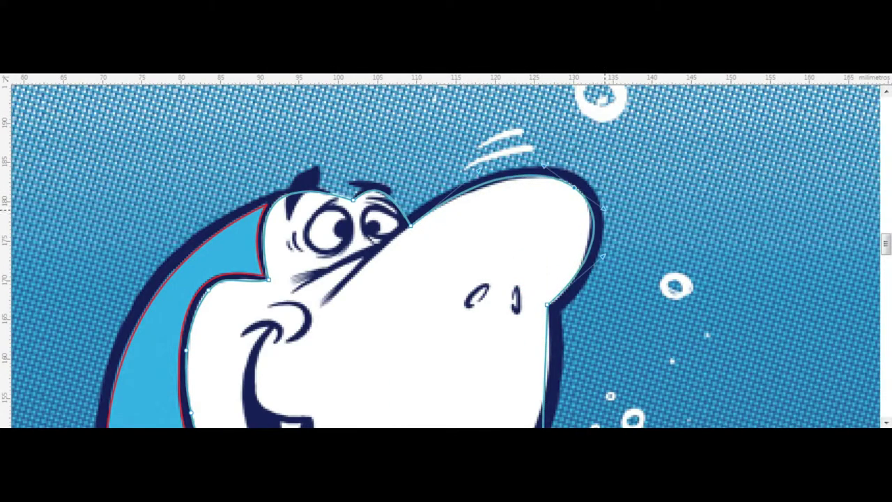
scroll(446, 250, "down", 3)
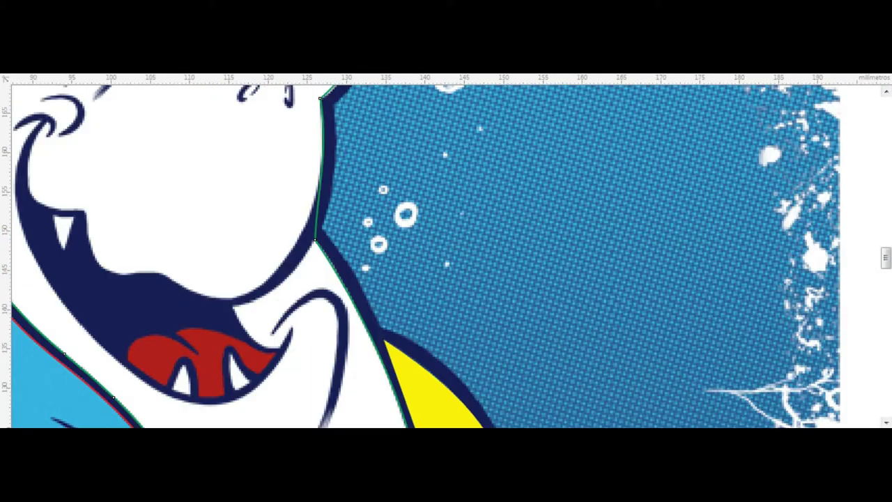
Step: Shift the jaw curve segment onto the dark outline edge
left_click_drag(330, 234, 326, 235)
scroll(326, 235, "down", 1)
scroll(326, 236, "up", 3)
scroll(376, 251, "down", 2)
scroll(392, 258, "up", 1)
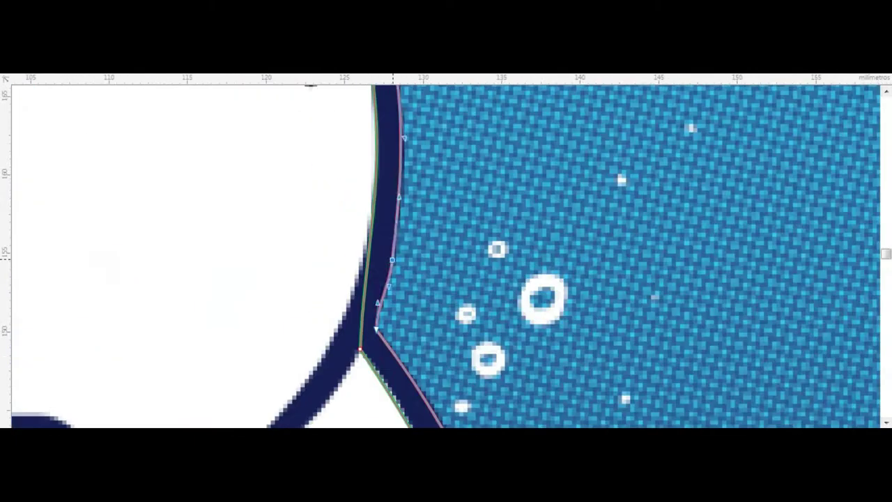
scroll(392, 258, "down", 2)
scroll(377, 278, "down", 1)
scroll(355, 300, "up", 1)
scroll(346, 313, "down", 2)
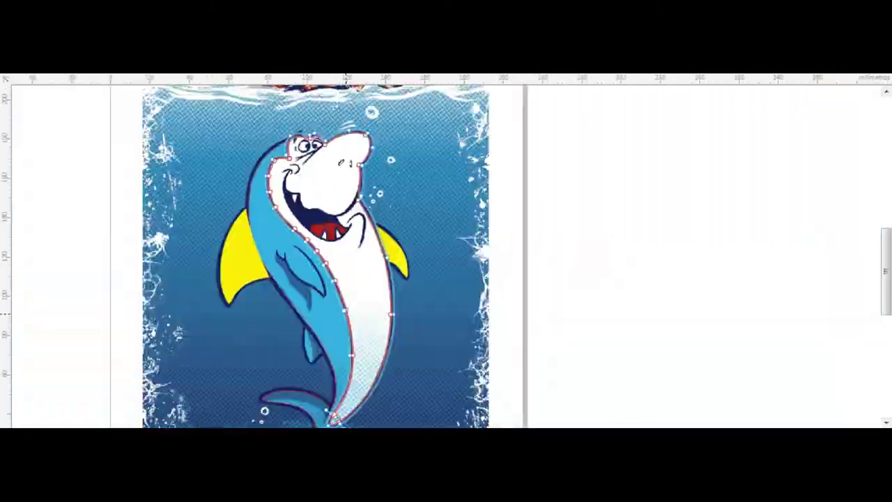
scroll(347, 313, "up", 3)
scroll(396, 356, "up", 3)
Step: Zoom in and out to inspect the traced outlines along the shark's edges
scroll(357, 328, "down", 3)
scroll(393, 308, "up", 3)
scroll(392, 309, "up", 1)
scroll(342, 306, "up", 3)
scroll(342, 306, "down", 3)
scroll(292, 313, "up", 3)
scroll(264, 324, "down", 1)
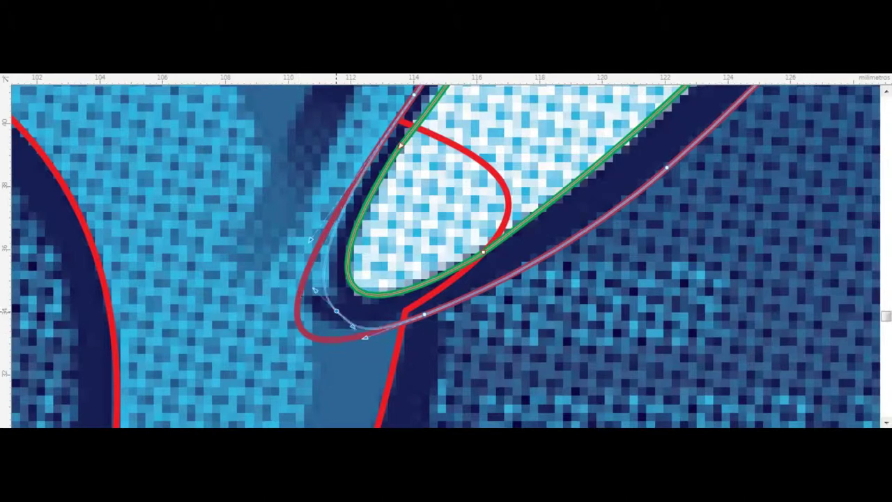
scroll(398, 230, "down", 3)
scroll(437, 148, "up", 3)
scroll(437, 148, "down", 3)
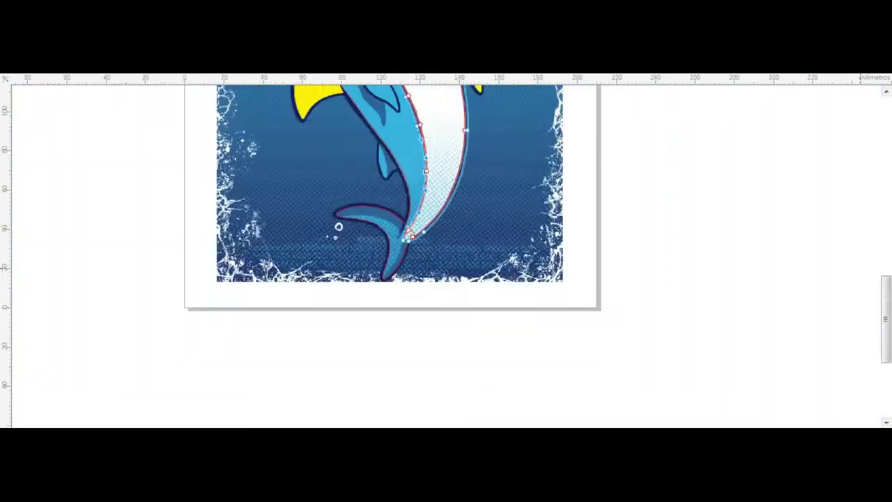
scroll(406, 262, "up", 3)
scroll(405, 262, "down", 3)
scroll(405, 262, "up", 3)
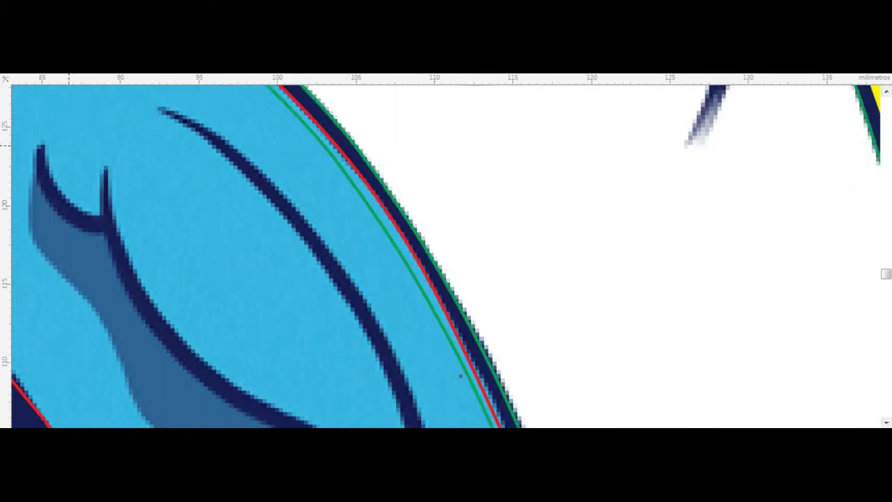
scroll(407, 265, "down", 3)
scroll(407, 266, "up", 3)
scroll(322, 290, "down", 3)
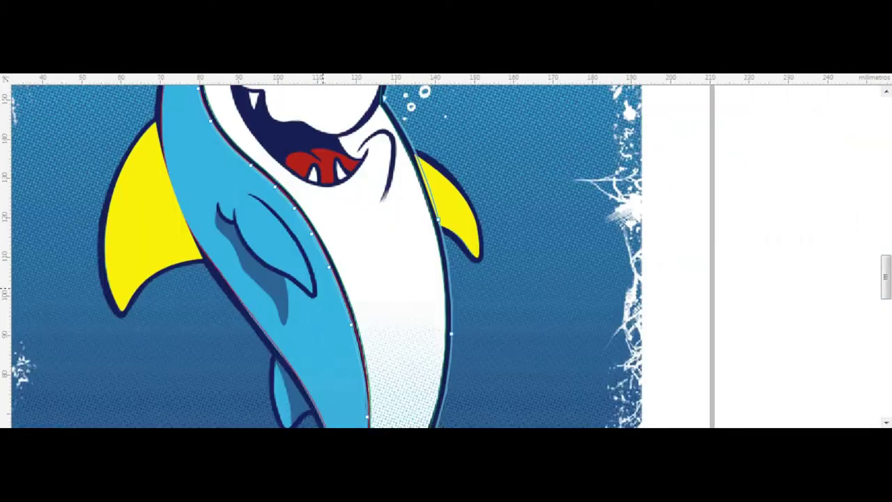
scroll(303, 258, "up", 3)
scroll(303, 258, "down", 2)
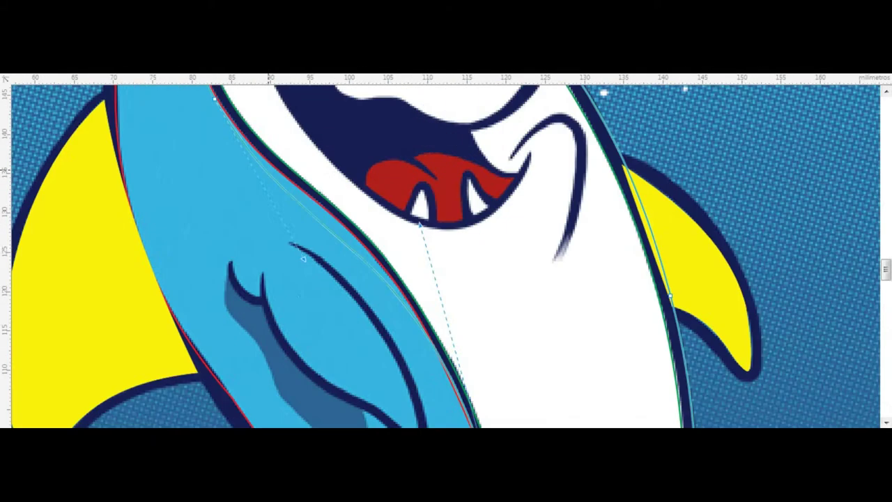
scroll(283, 209, "down", 2)
scroll(320, 132, "up", 4)
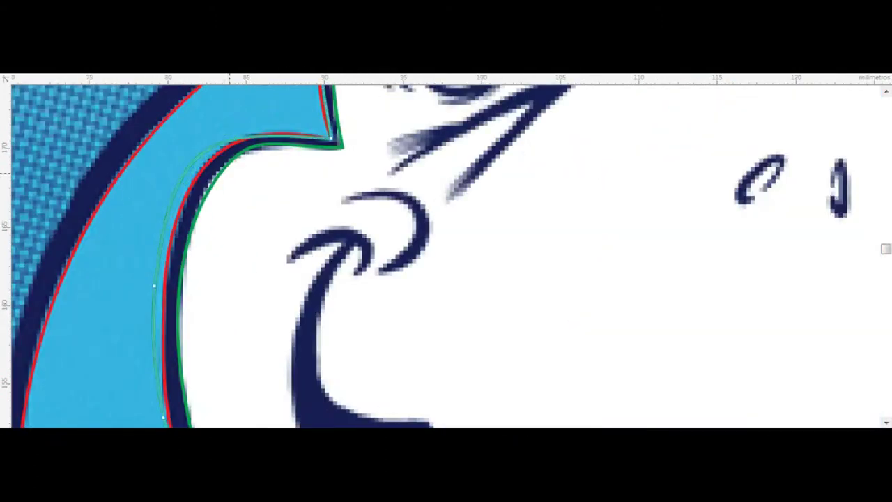
scroll(230, 174, "down", 2)
Step: Select the shark body shape, then Tab through the traced shapes to the left fin
left_click(276, 216)
key("Tab")
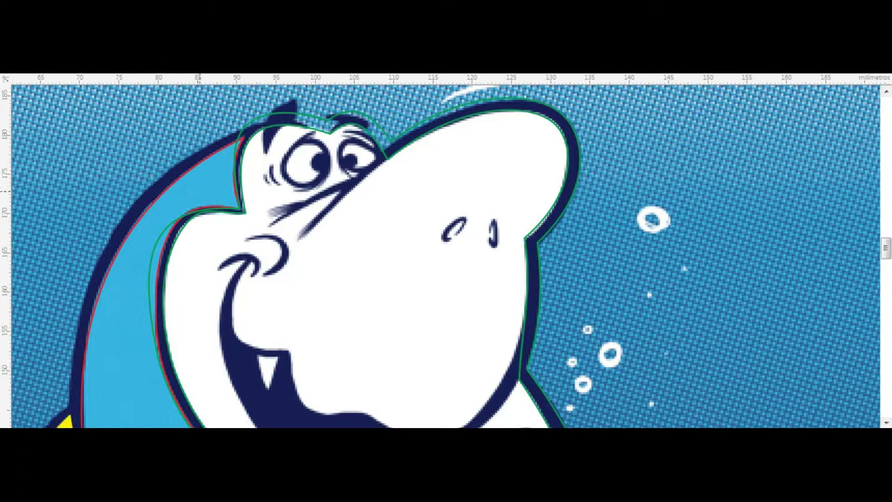
key("Tab")
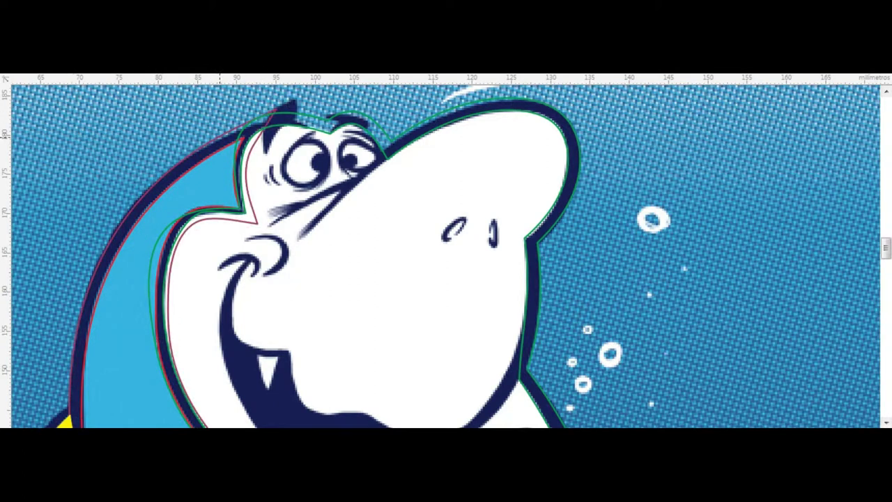
scroll(220, 136, "down", 5)
scroll(233, 328, "up", 5)
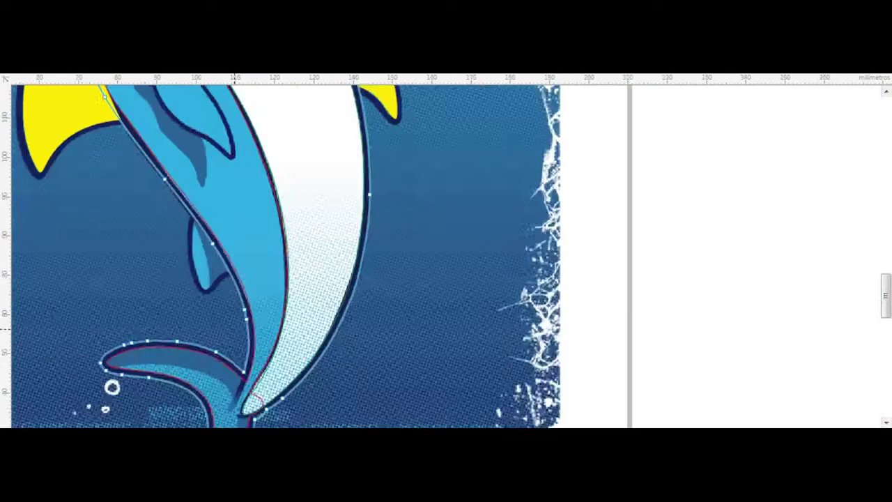
scroll(234, 328, "down", 5)
scroll(474, 275, "up", 5)
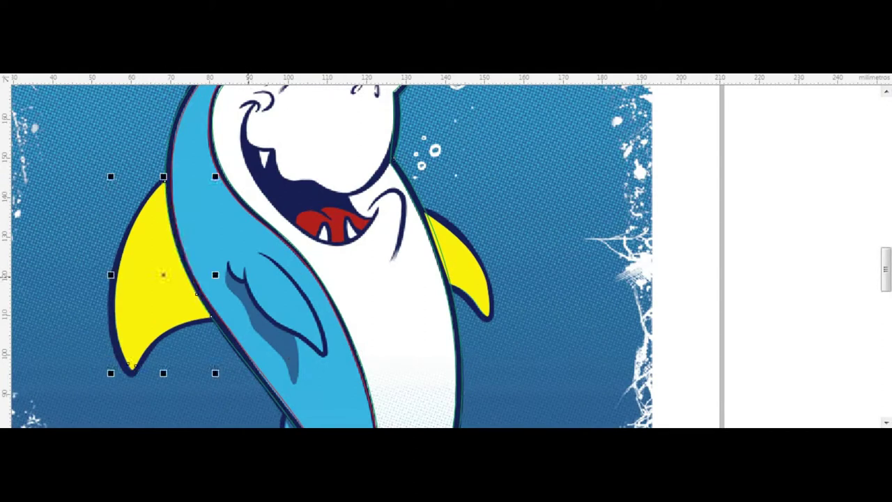
Step: Switch to the Shape tool (F10) and zoom around the traced outlines
key("F10")
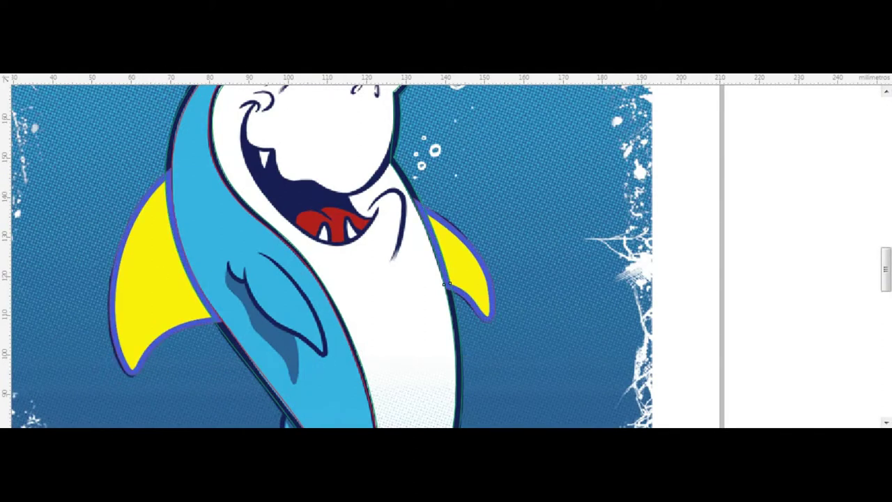
scroll(444, 284, "down", 5)
scroll(286, 393, "up", 5)
scroll(286, 394, "down", 2)
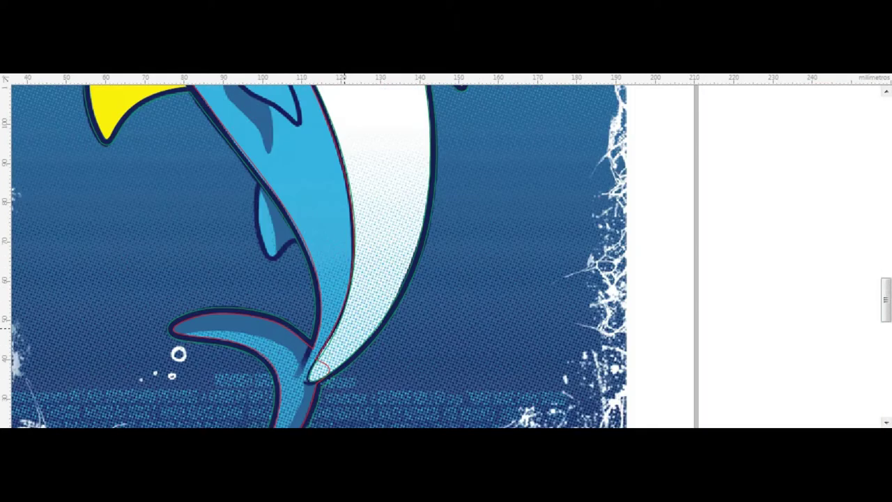
scroll(285, 394, "up", 2)
scroll(474, 157, "down", 5)
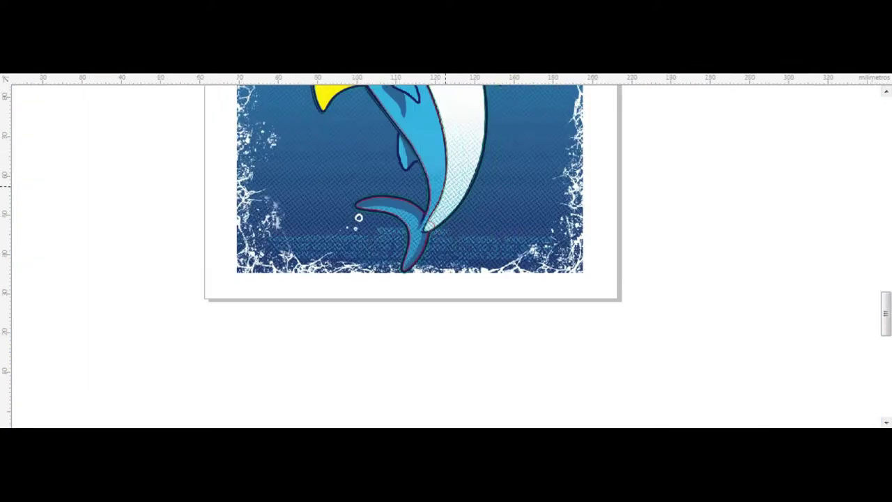
scroll(388, 339, "up", 5)
scroll(388, 339, "up", 2)
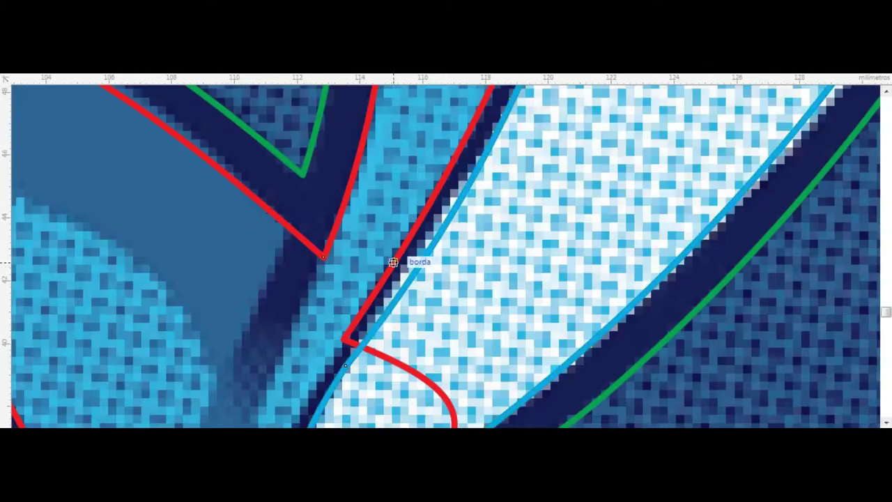
scroll(393, 262, "down", 5)
scroll(405, 140, "up", 5)
Step: Select the wider head outline and reshape its curve above the eyes
left_click(392, 131)
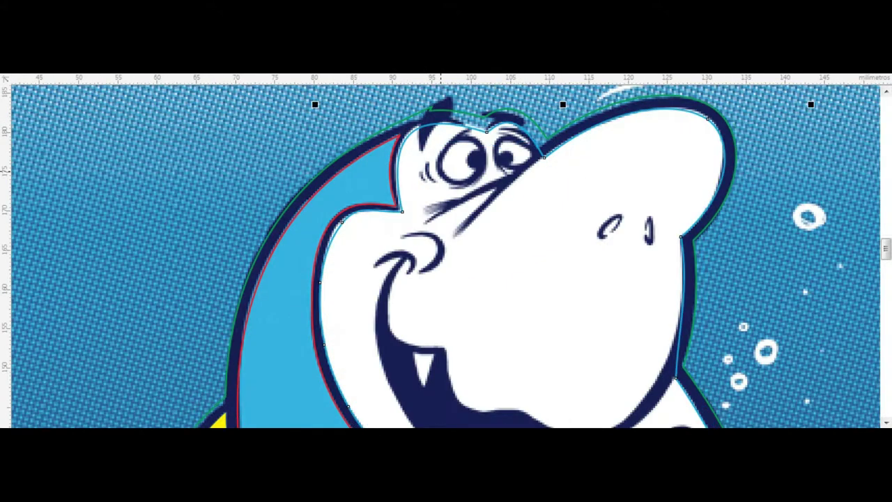
scroll(440, 169, "up", 4)
scroll(295, 178, "down", 2)
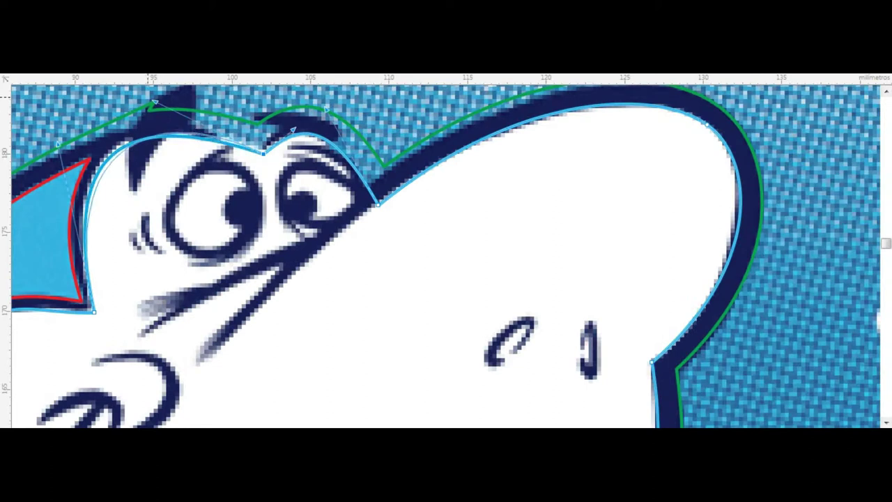
left_click_drag(154, 103, 269, 152)
scroll(272, 139, "down", 3)
scroll(230, 169, "left", 5)
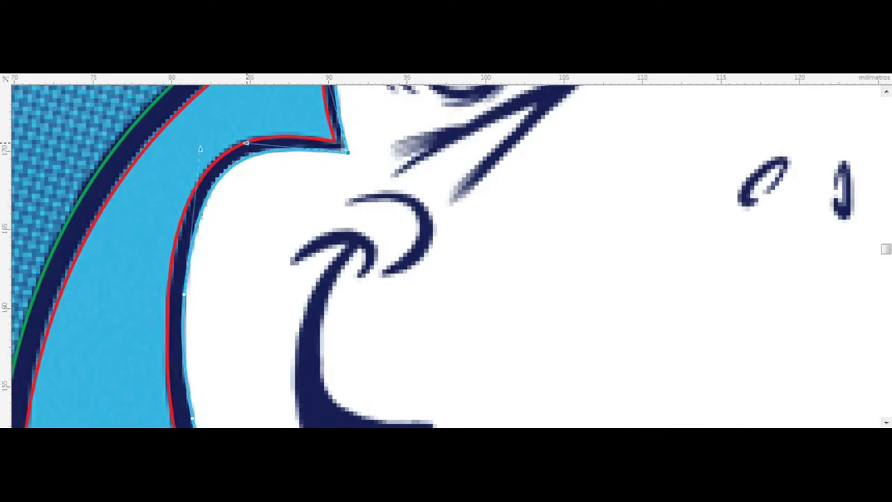
scroll(273, 174, "down", 5)
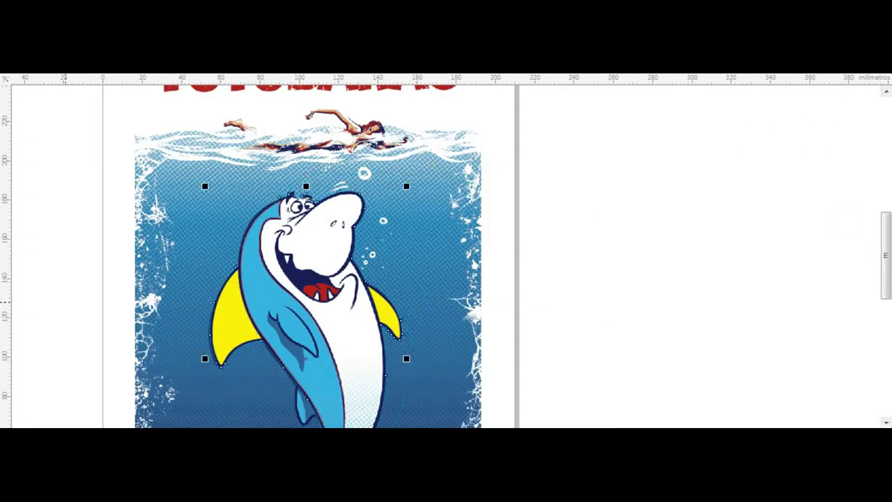
scroll(182, 264, "up", 3)
scroll(279, 265, "down", 2)
scroll(349, 209, "up", 2)
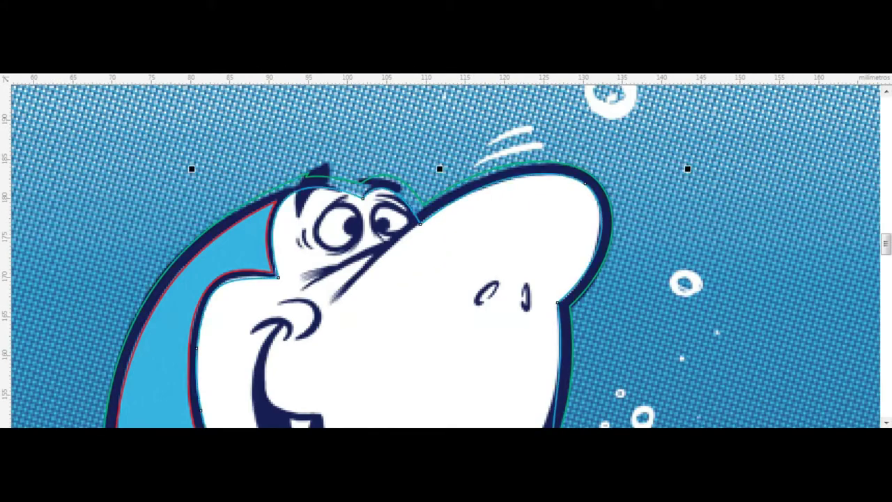
scroll(359, 299, "up", 2)
scroll(440, 289, "up", 2)
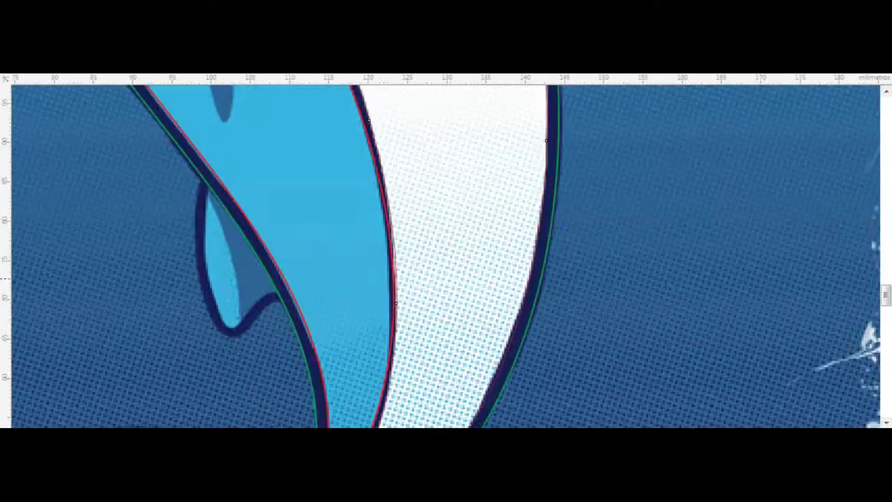
scroll(229, 377, "up", 2)
Step: Draw a small triangular shadow shape inside the shark's fin
left_click(386, 298)
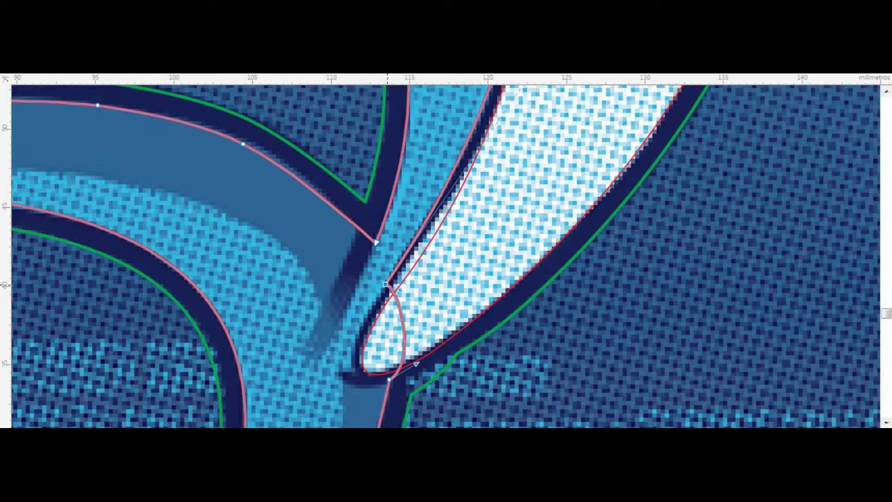
scroll(384, 284, "down", 2)
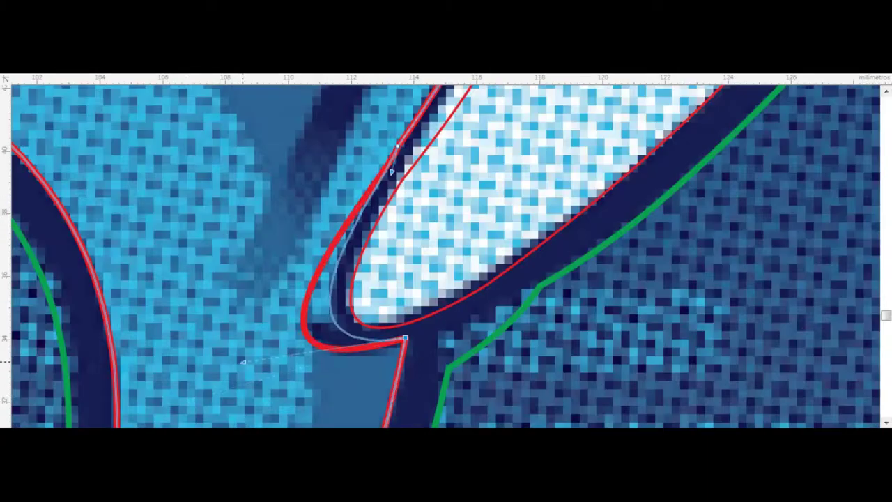
scroll(524, 202, "down", 3)
scroll(342, 187, "up", 2)
scroll(335, 147, "down", 2)
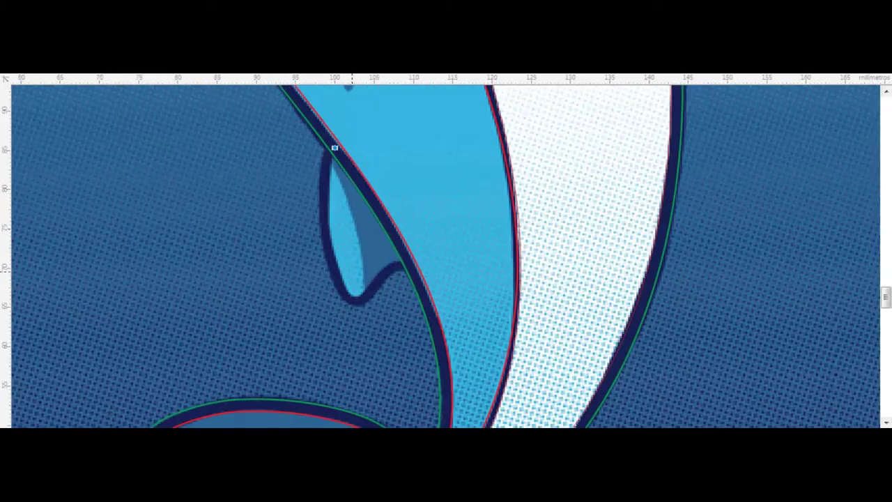
left_click(335, 147)
scroll(470, 246, "up", 2)
left_click(390, 142)
scroll(332, 175, "down", 3)
scroll(325, 262, "up", 2)
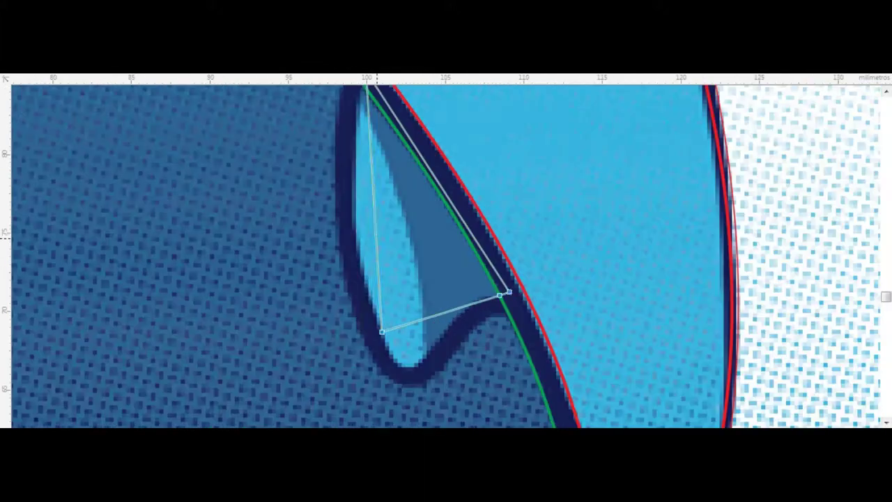
Step: Curve the shadow's bottom edge to follow the fin's outline
left_click_drag(418, 322, 418, 362)
scroll(463, 246, "down", 1)
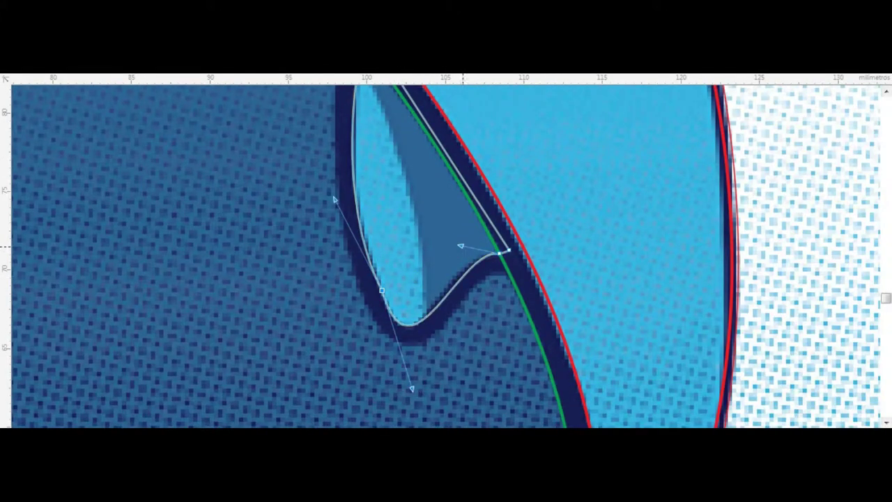
scroll(503, 251, "up", 1)
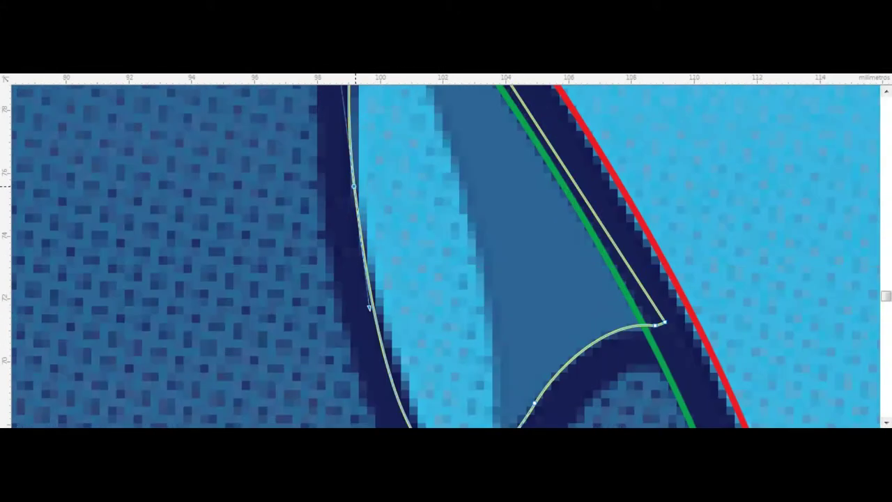
scroll(434, 222, "down", 3)
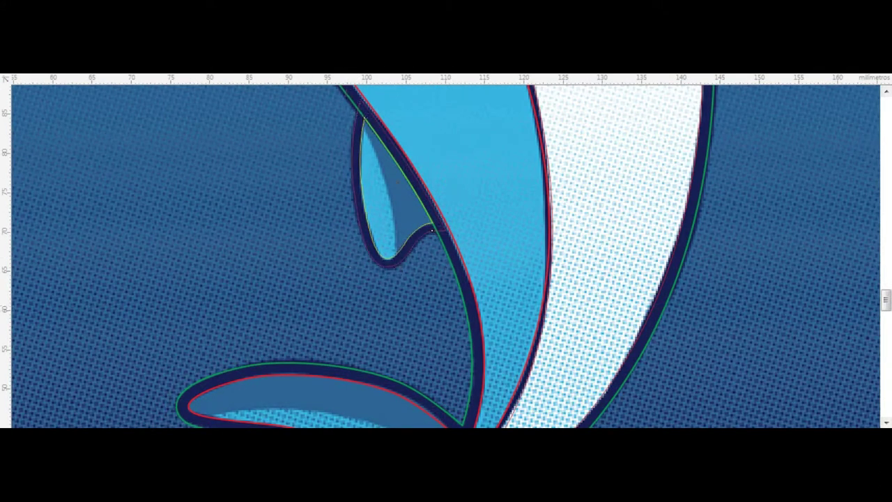
scroll(432, 230, "down", 4)
scroll(314, 135, "up", 5)
scroll(510, 181, "down", 3)
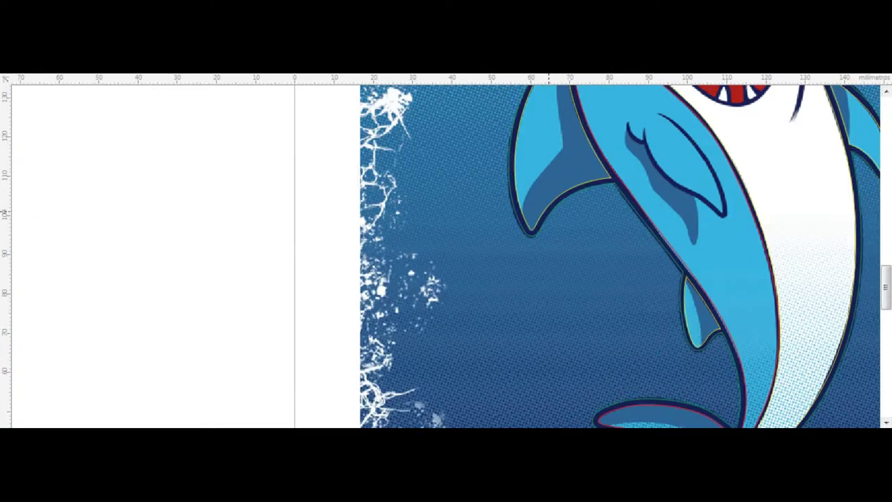
Step: Close the patch over the outline junction beside the belly and curve its bottom edge
scroll(549, 212, "up", 2)
scroll(548, 213, "down", 2)
scroll(548, 213, "down", 3)
scroll(432, 195, "up", 3)
scroll(432, 195, "down", 3)
scroll(429, 293, "up", 2)
scroll(429, 293, "up", 3)
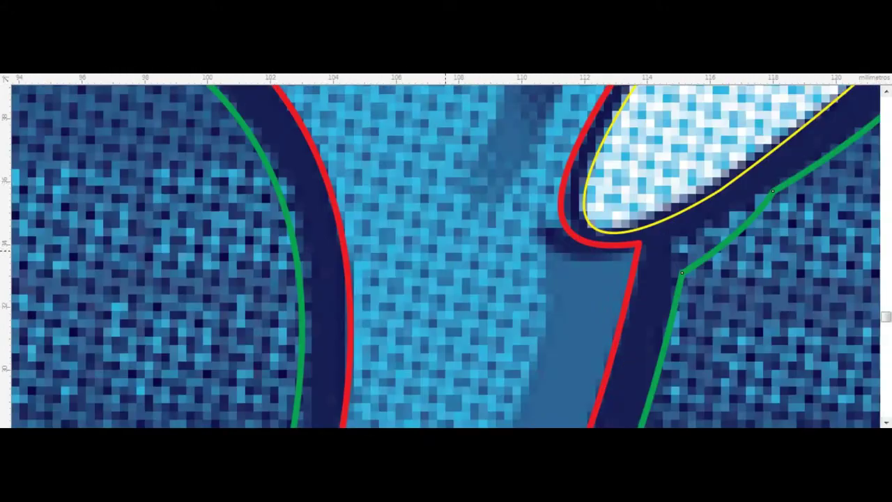
left_click(531, 230)
left_click_drag(577, 236, 578, 262)
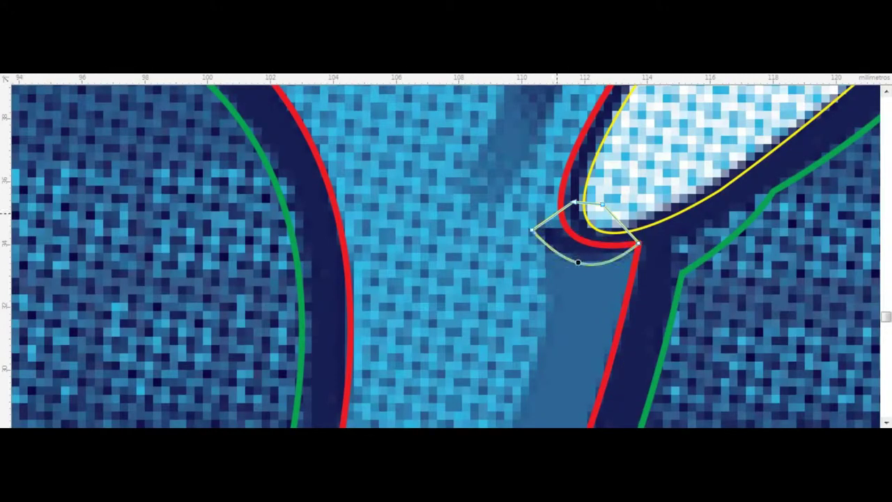
Step: Select the pectoral fin stroke and the node at its tip
scroll(531, 229, "down", 5)
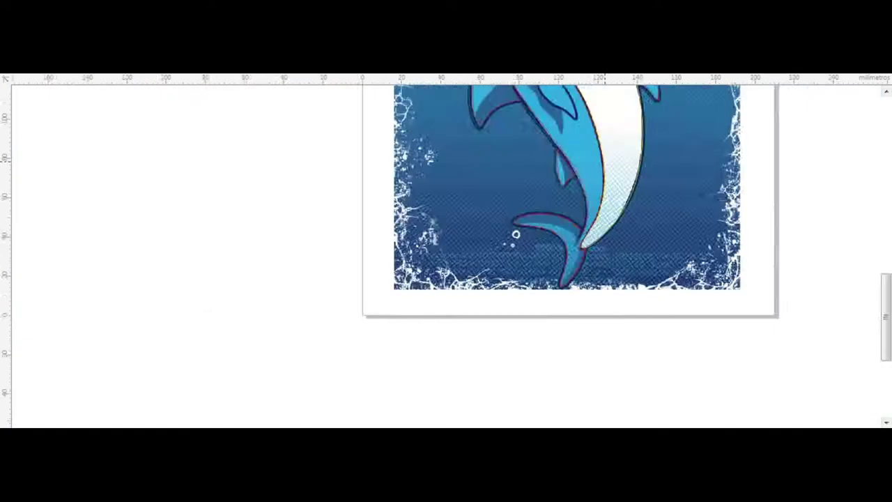
scroll(445, 250, "up", 4)
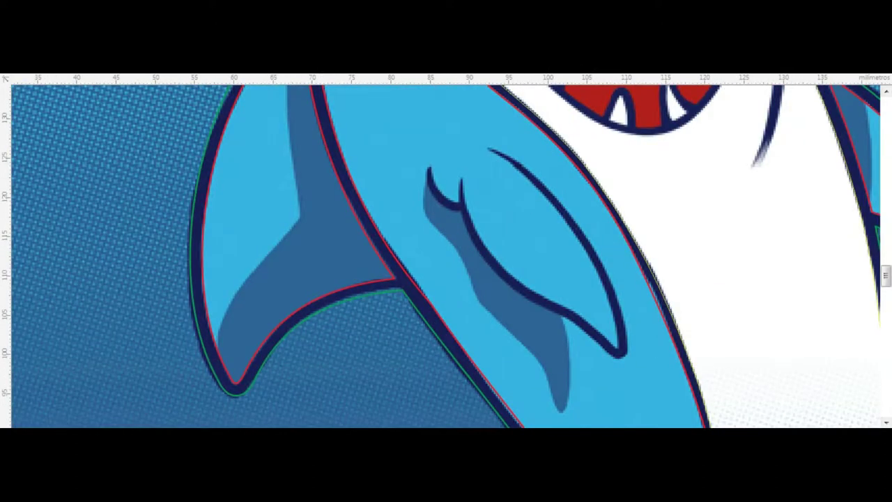
left_click(462, 178)
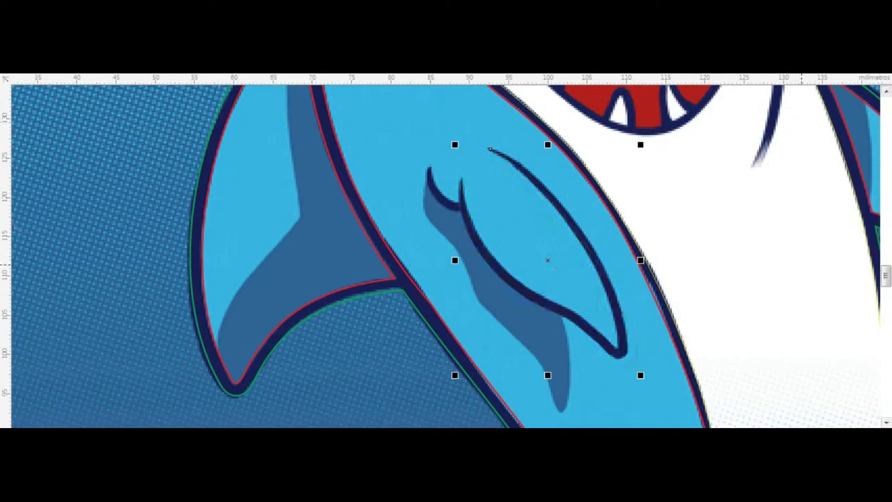
scroll(620, 348, "up", 3)
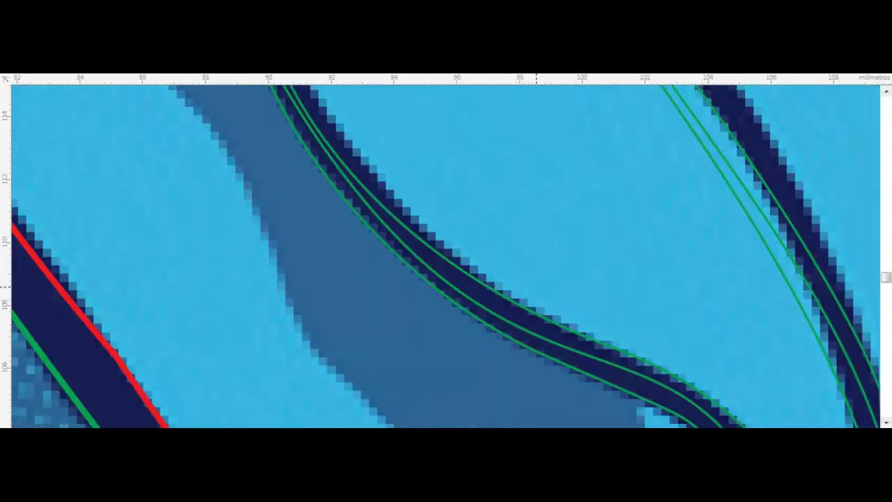
scroll(620, 349, "down", 3)
scroll(619, 348, "up", 3)
scroll(665, 363, "down", 4)
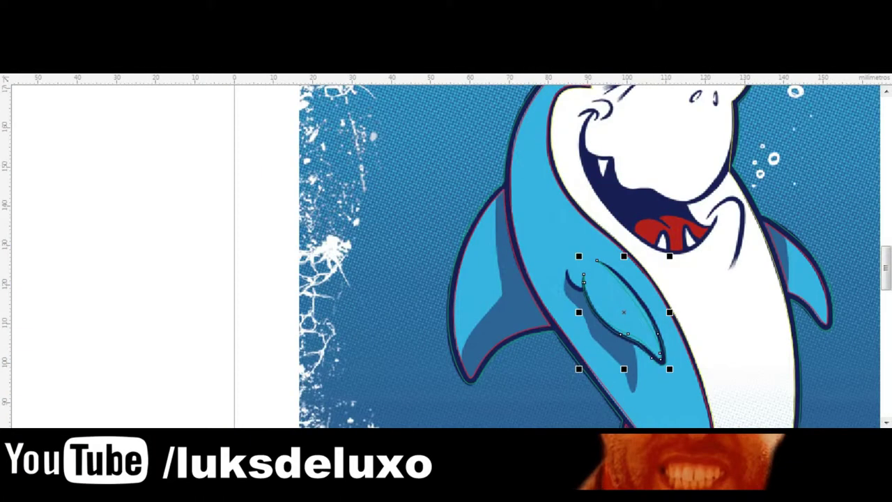
scroll(499, 254, "up", 4)
scroll(499, 255, "up", 1)
scroll(498, 256, "down", 2)
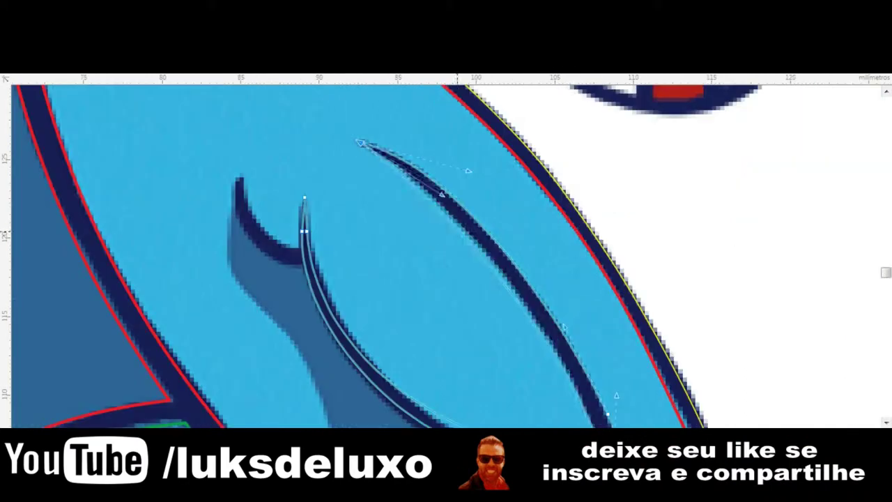
scroll(558, 278, "up", 2)
scroll(557, 279, "up", 1)
left_click_drag(520, 216, 568, 288)
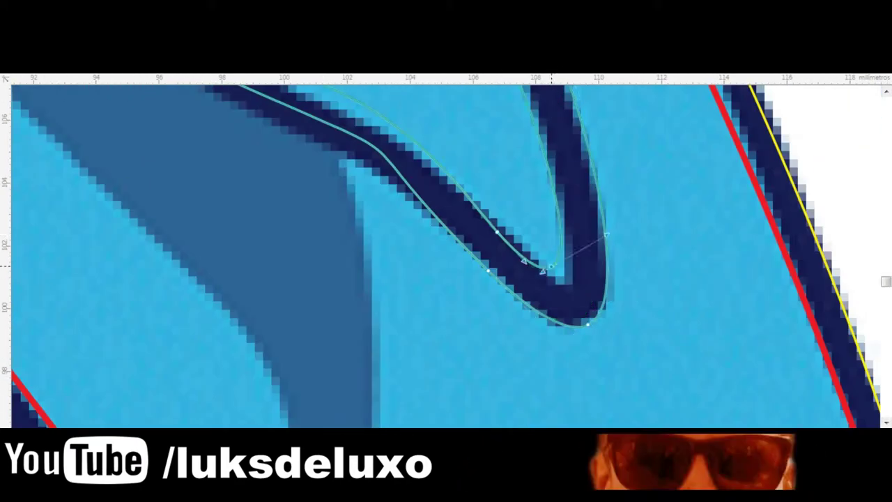
scroll(569, 287, "down", 1)
scroll(568, 288, "down", 1)
scroll(619, 269, "up", 1)
scroll(620, 267, "down", 2)
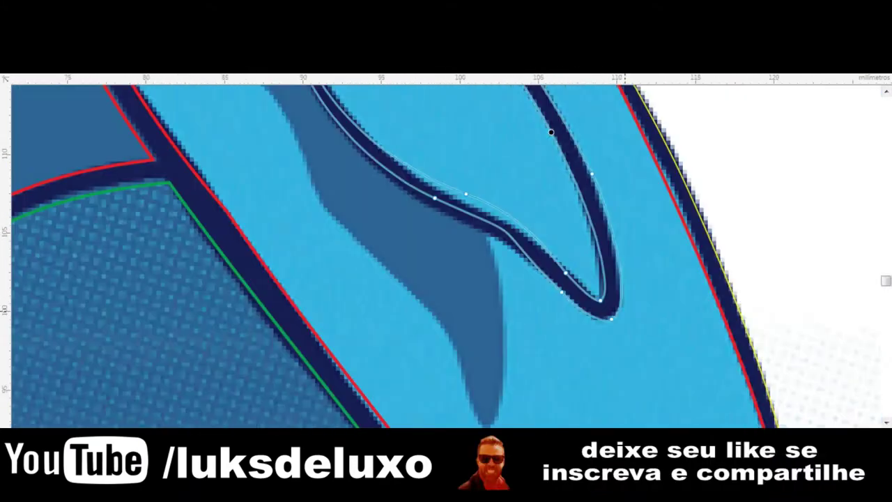
scroll(557, 244, "up", 1)
scroll(512, 202, "up", 1)
scroll(512, 202, "down", 2)
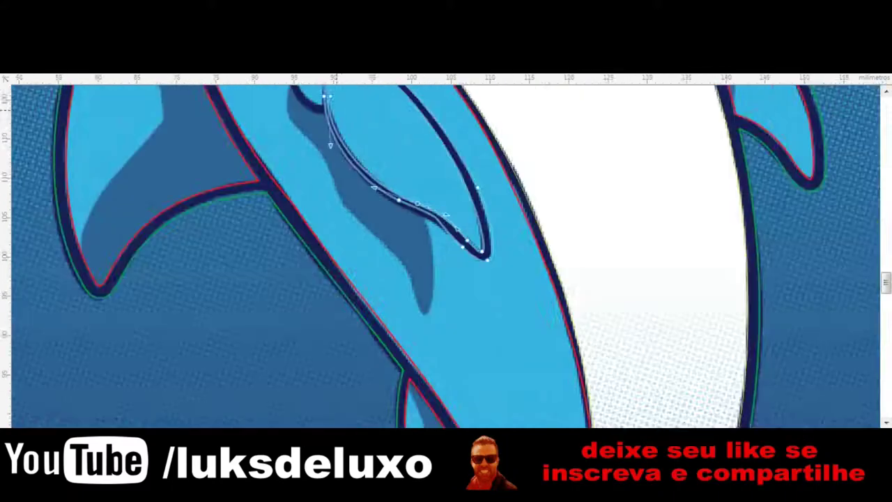
scroll(446, 222, "up", 1)
scroll(446, 251, "down", 2)
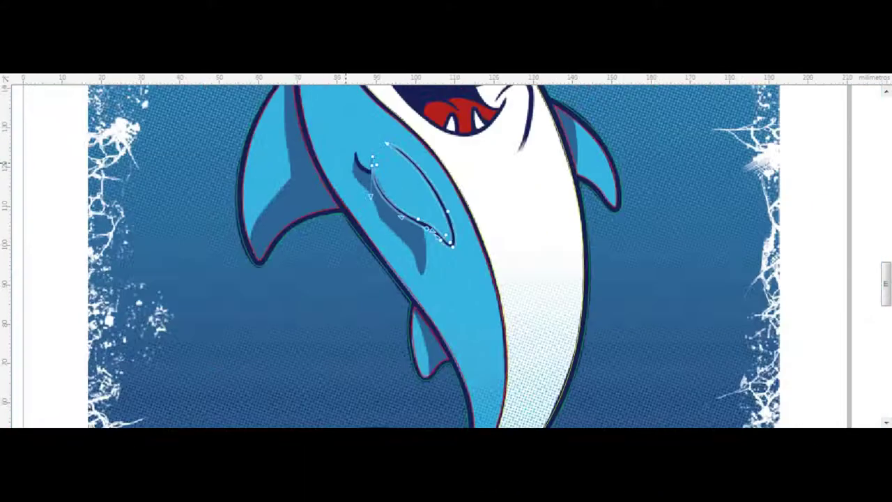
scroll(446, 251, "up", 2)
scroll(446, 250, "down", 2)
scroll(446, 251, "up", 2)
scroll(288, 179, "up", 1)
Step: Draw a thin pointed triangle on the fin and curve its long side into a hook
left_click(252, 131)
left_click(378, 281)
left_click(384, 316)
left_click(252, 131)
left_click_drag(318, 223, 220, 249)
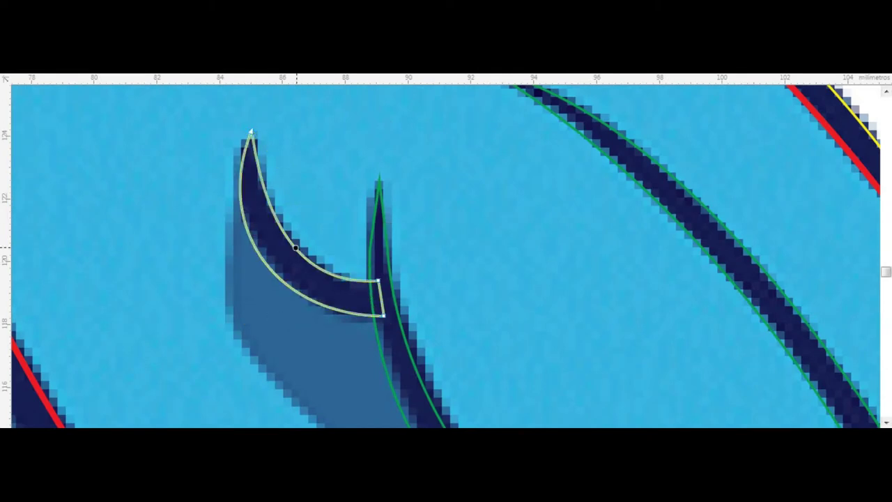
scroll(379, 174, "down", 2)
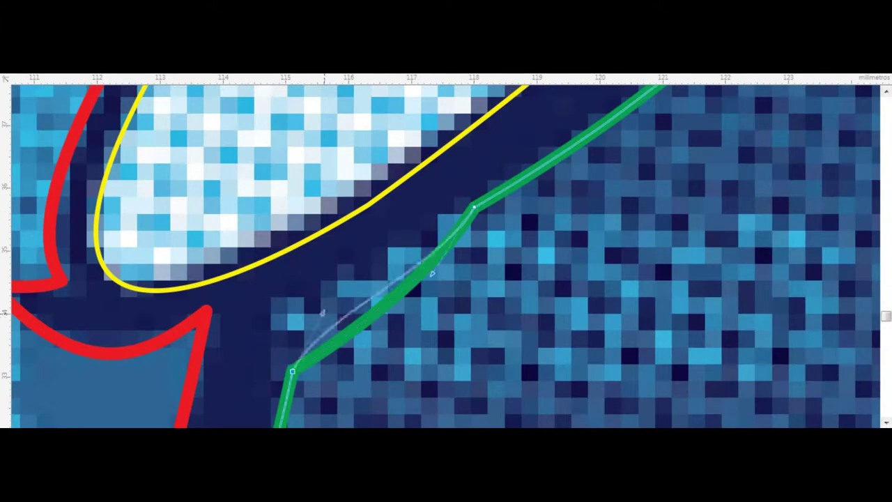
Step: Curve the green outline segment and the mouth's lower edge to follow the dark bitmap lines
left_click_drag(322, 312, 303, 287)
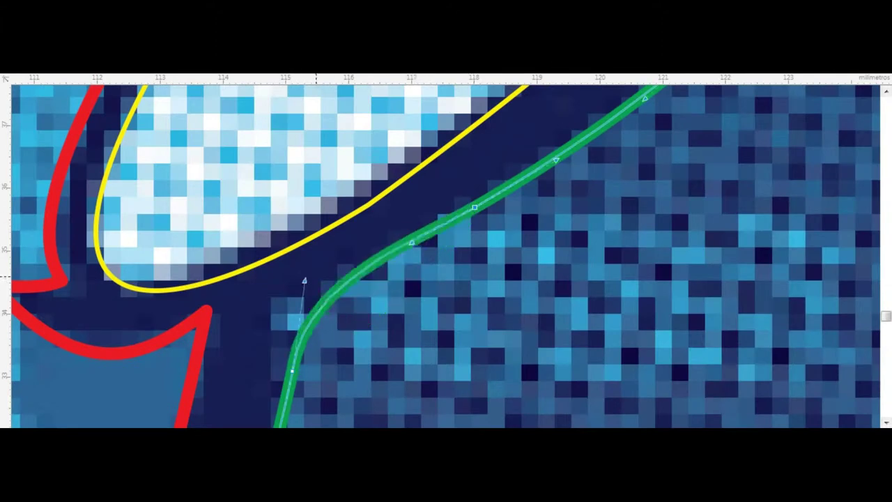
scroll(309, 289, "down", 3)
scroll(308, 288, "down", 2)
scroll(459, 158, "up", 3)
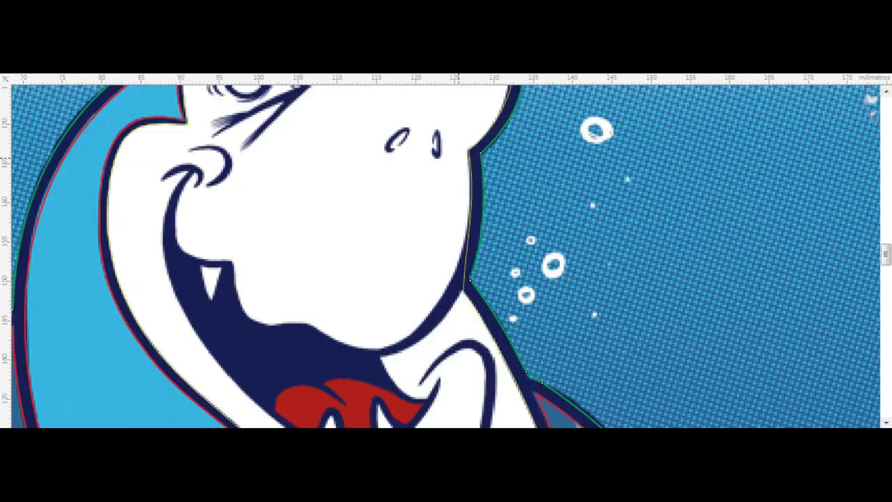
scroll(183, 177, "up", 3)
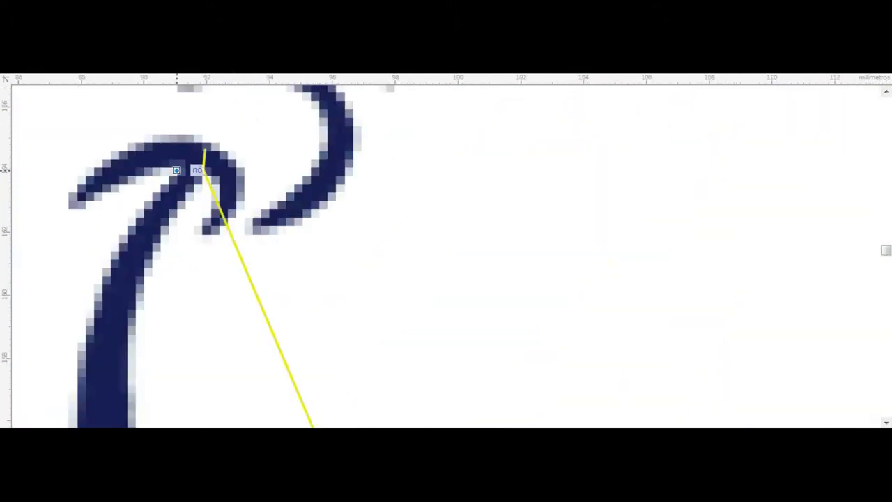
scroll(248, 211, "down", 1)
scroll(446, 251, "up", 1)
scroll(446, 251, "down", 3)
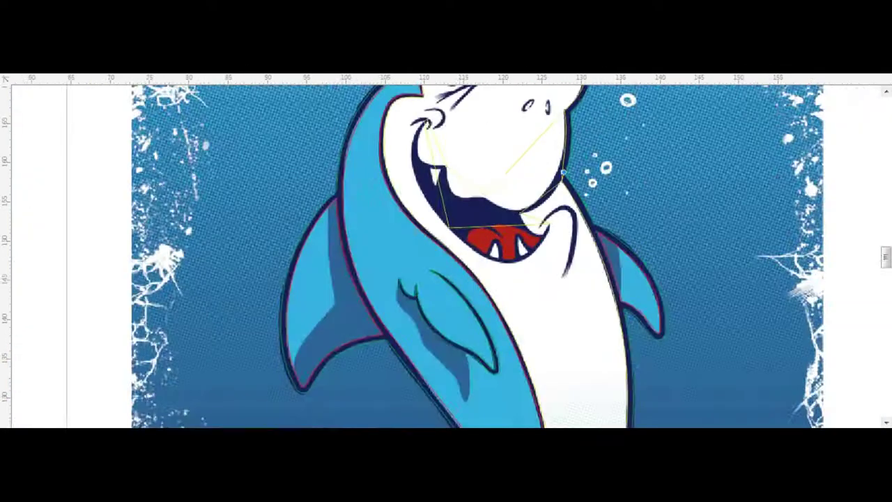
scroll(446, 251, "up", 3)
scroll(446, 251, "down", 3)
key("F10")
scroll(612, 286, "up", 3)
left_click_drag(655, 336, 655, 338)
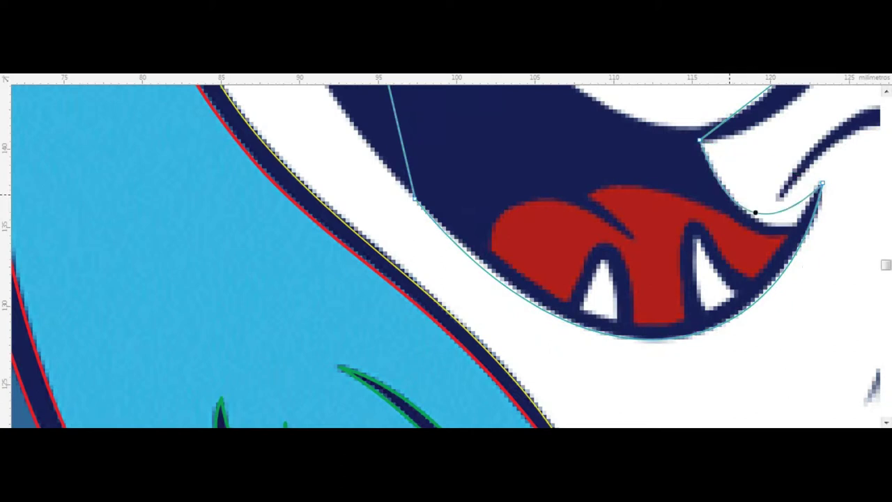
scroll(812, 217, "up", 3)
scroll(812, 217, "down", 3)
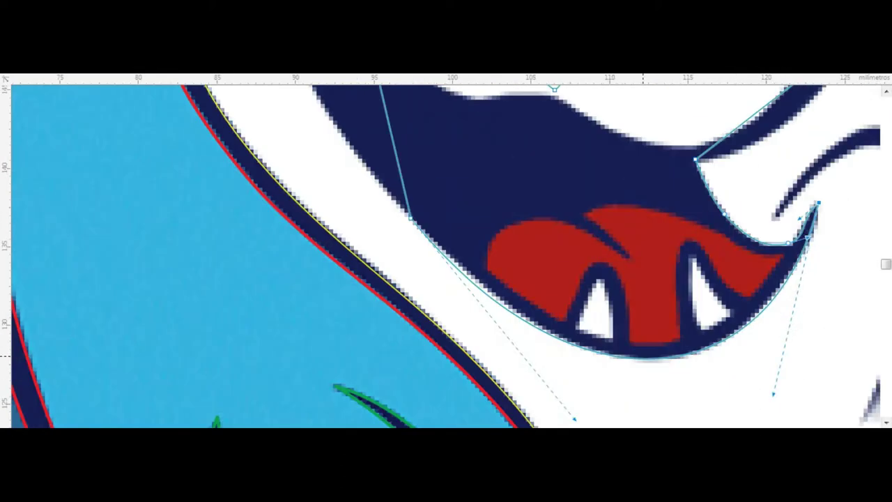
scroll(492, 304, "down", 3)
scroll(421, 130, "down", 2)
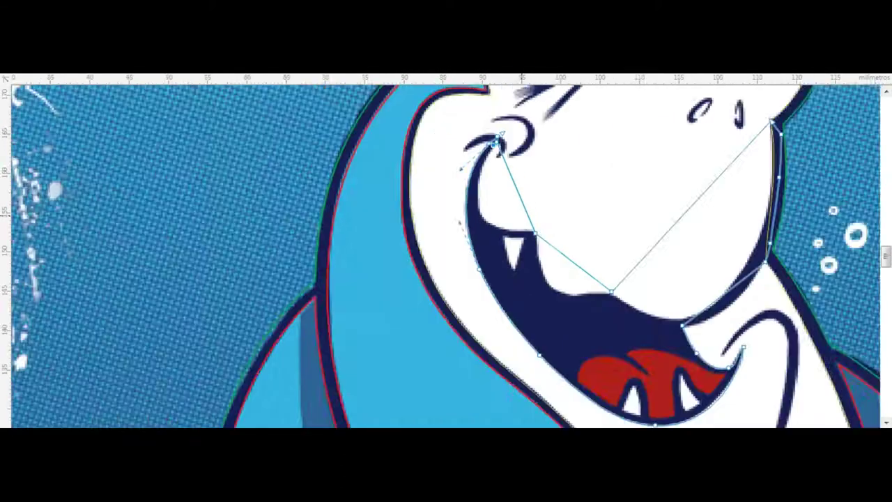
scroll(421, 129, "up", 5)
Step: Bend the inner upper, upper-right, bottom and long diagonal mouth segments onto the dark edges
left_click_drag(542, 227, 390, 293)
left_click_drag(500, 386, 433, 359)
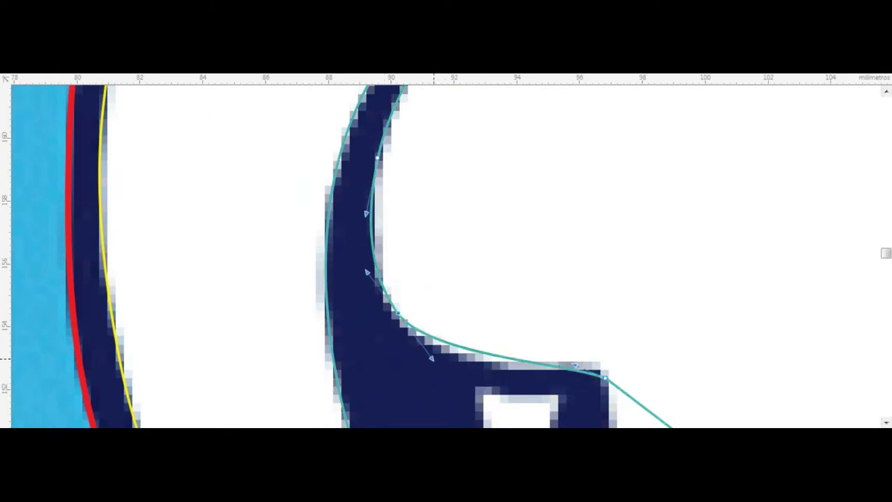
scroll(445, 251, "down", 3)
left_click_drag(641, 251, 530, 278)
mouse_move(697, 381)
left_mouse_down()
mouse_move(697, 402)
mouse_move(696, 391)
left_mouse_up()
scroll(236, 221, "down", 2)
left_click_drag(747, 335, 699, 341)
scroll(696, 292, "down", 2)
scroll(696, 292, "up", 2)
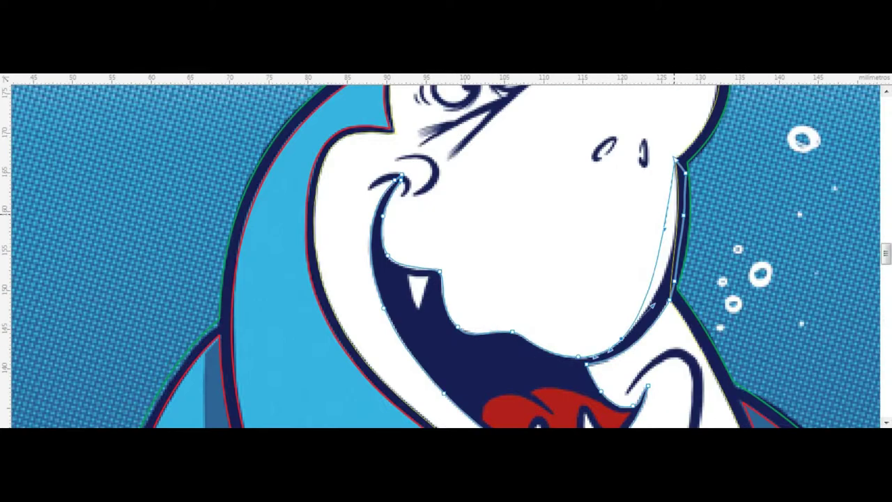
scroll(695, 292, "up", 2)
scroll(91, 160, "up", 2)
Step: Arch the triangle's top and right edges so it wraps the upper-lip hook
left_click(88, 211)
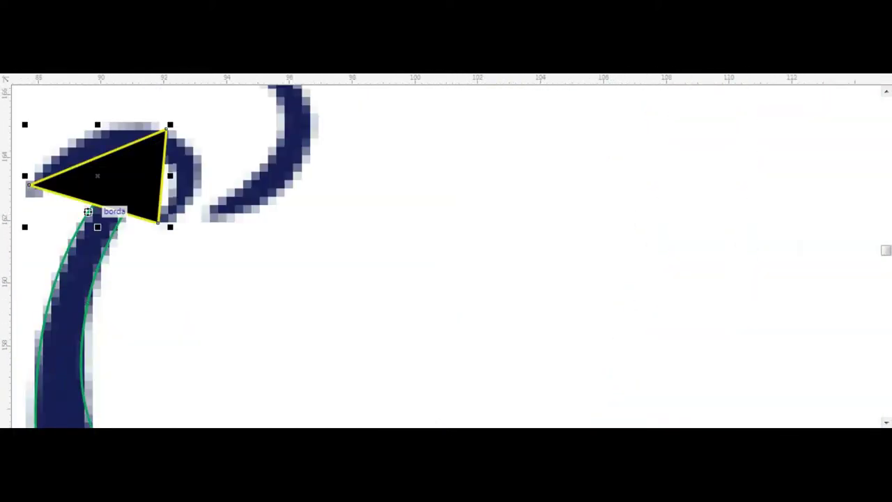
left_click_drag(162, 176, 195, 174)
left_click_drag(98, 158, 103, 126)
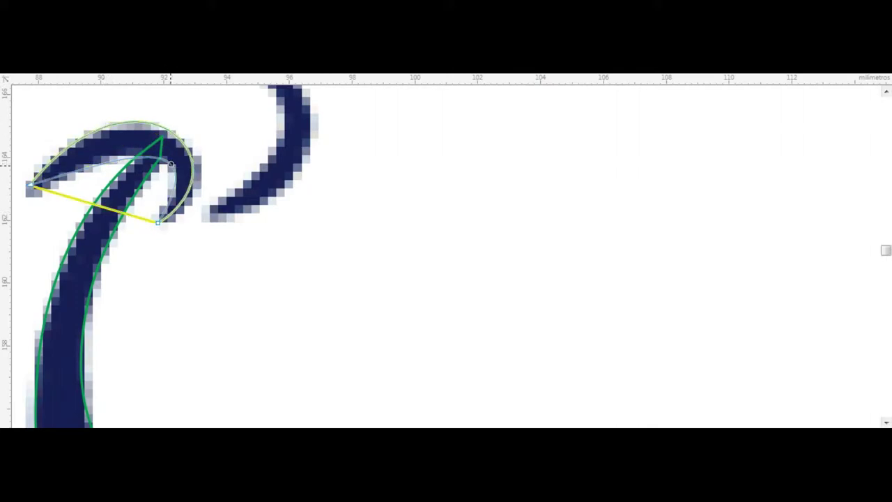
scroll(119, 145, "down", 2)
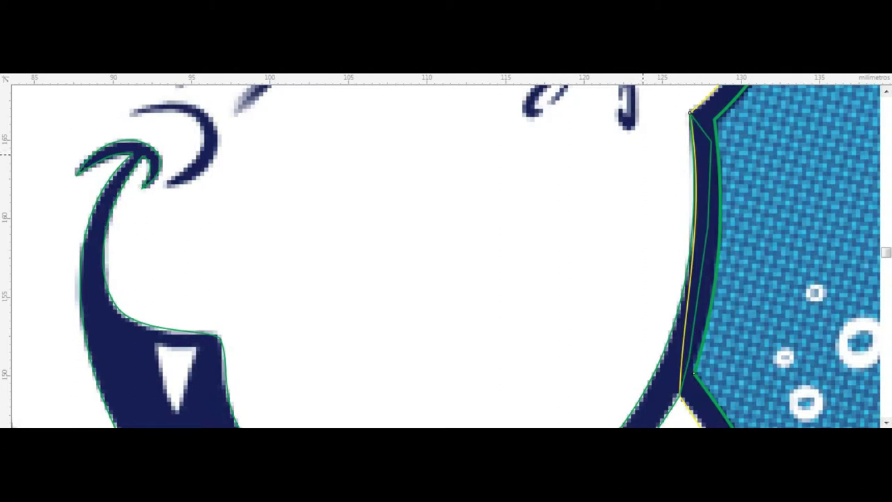
key("Return")
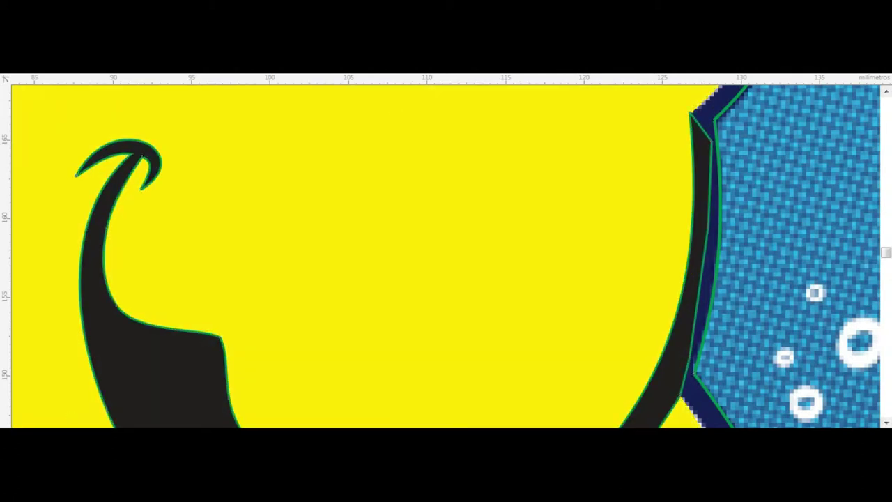
Step: Lay the outline along the head's dark right edge and finish node editing
scroll(705, 146, "down", 2)
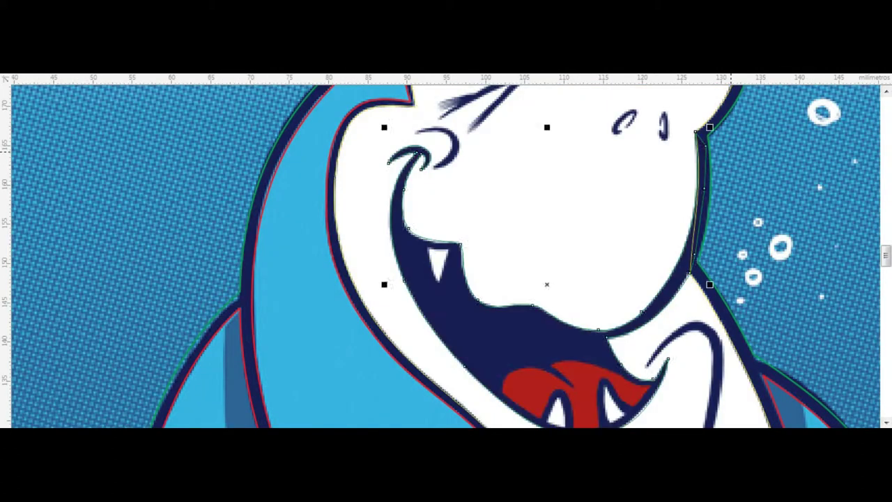
scroll(705, 144, "up", 4)
left_click_drag(648, 123, 654, 201)
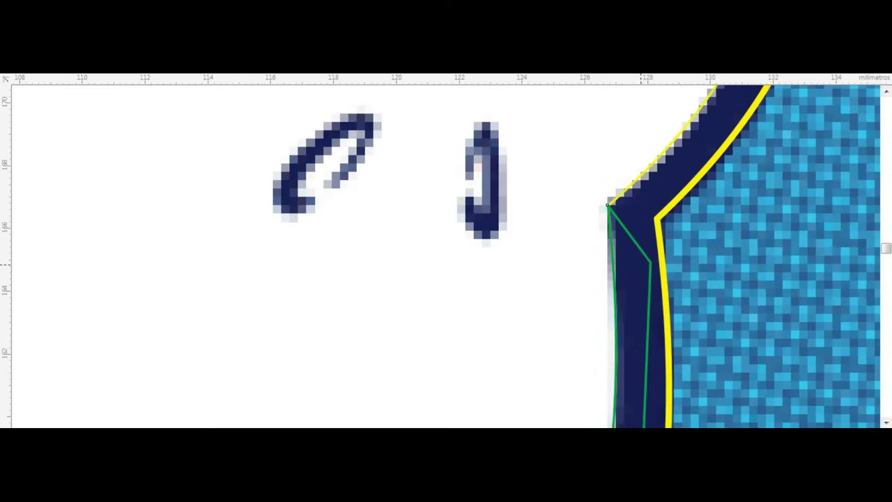
scroll(641, 263, "down", 3)
right_click(647, 76)
key("Escape")
scroll(585, 262, "down", 2)
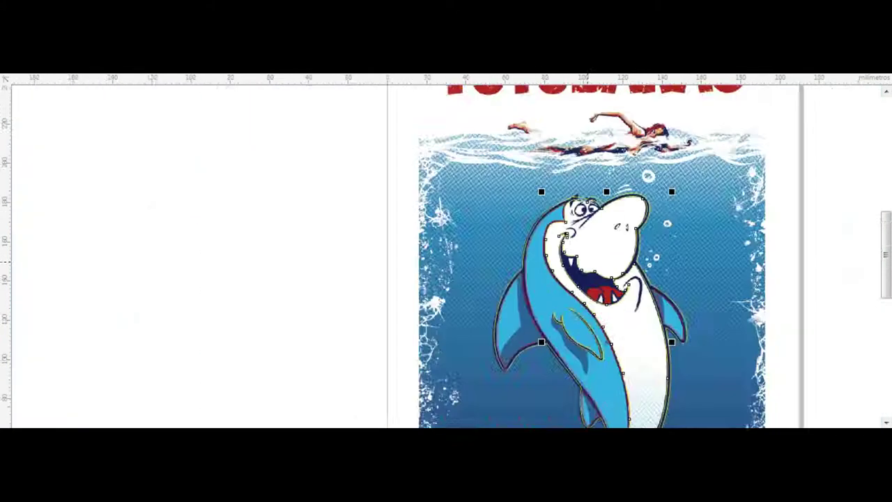
scroll(585, 262, "up", 4)
Step: Curve the left tooth triangle, copy it onto the right tooth, and fill both white
left_click(588, 232)
left_click_drag(559, 247, 604, 162)
key("space")
scroll(598, 200, "down", 4)
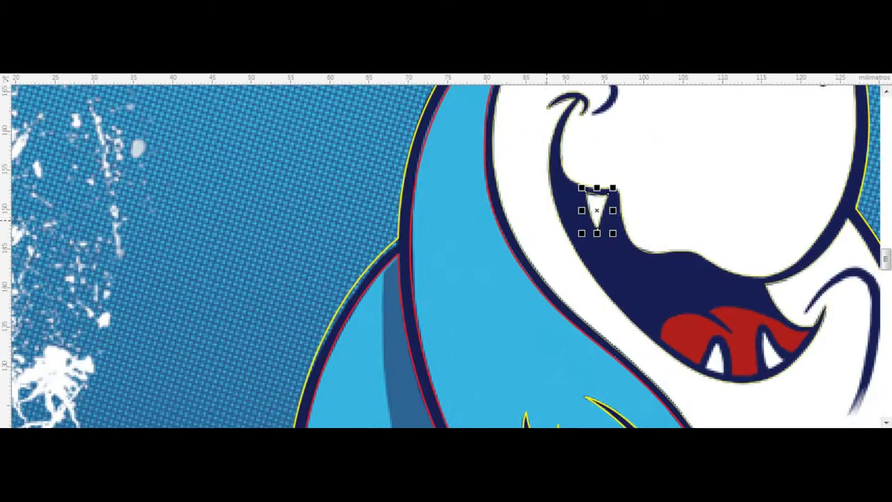
scroll(730, 370, "up", 4)
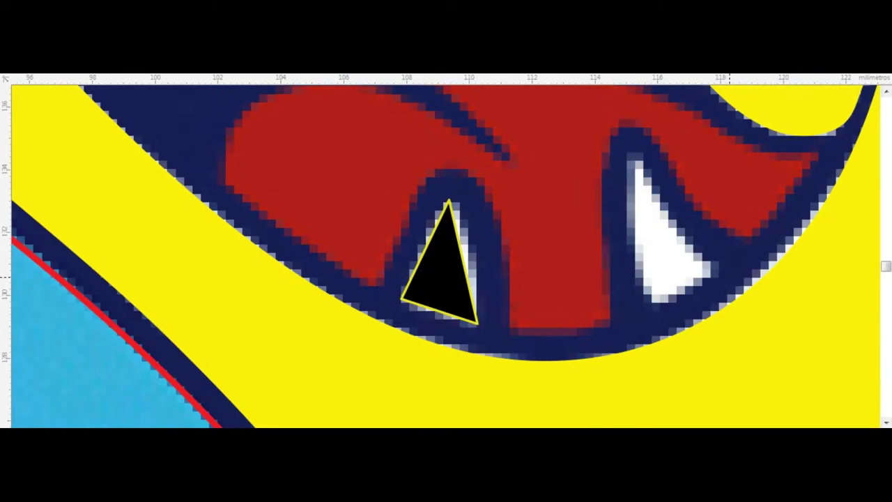
left_click_drag(630, 355, 650, 308)
left_click_drag(642, 230, 673, 225)
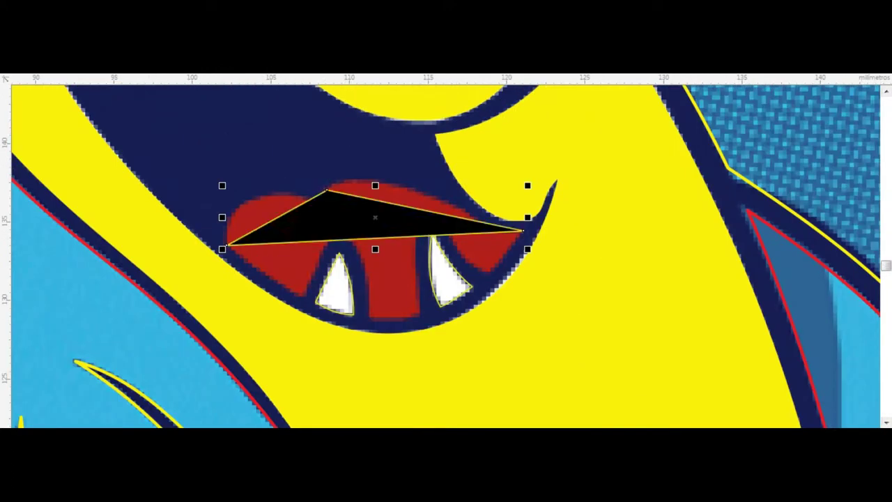
Step: Curve the tongue outline's top and bottom edges and bend a new node into its central notch
left_click_drag(372, 238, 380, 318)
left_click_drag(379, 183, 395, 147)
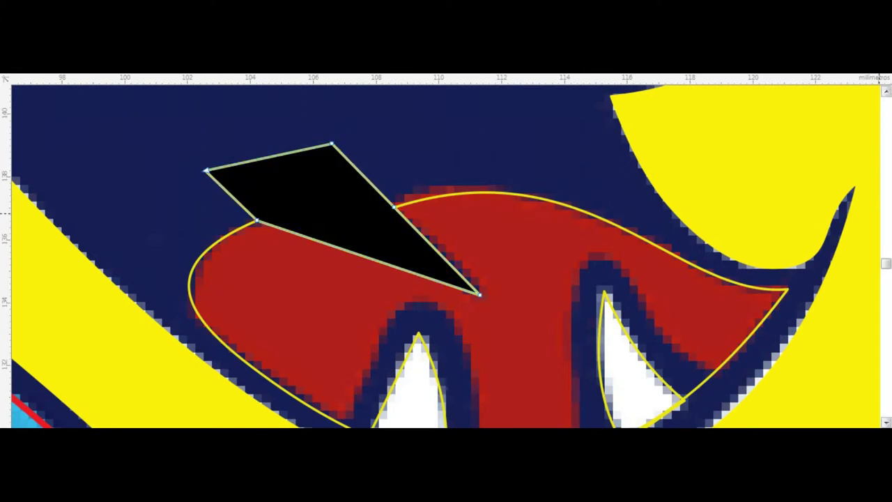
left_click(334, 246)
left_click_drag(370, 229, 371, 236)
key("space")
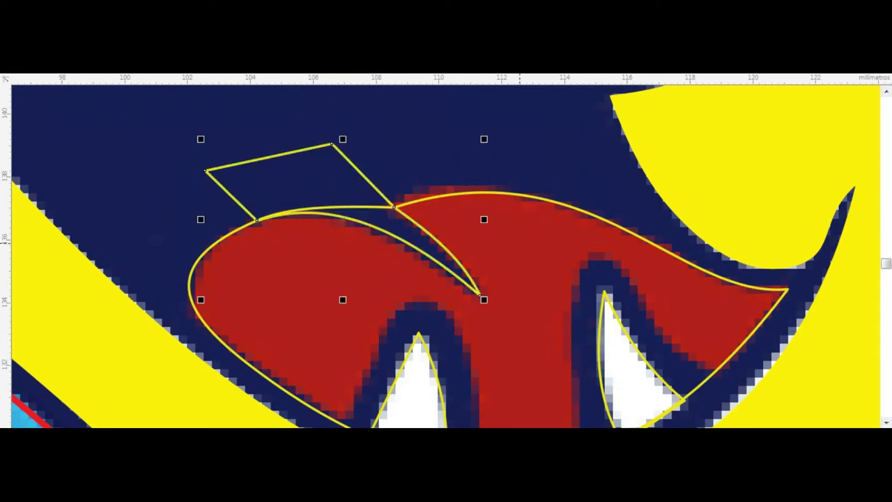
scroll(405, 194, "up", 2)
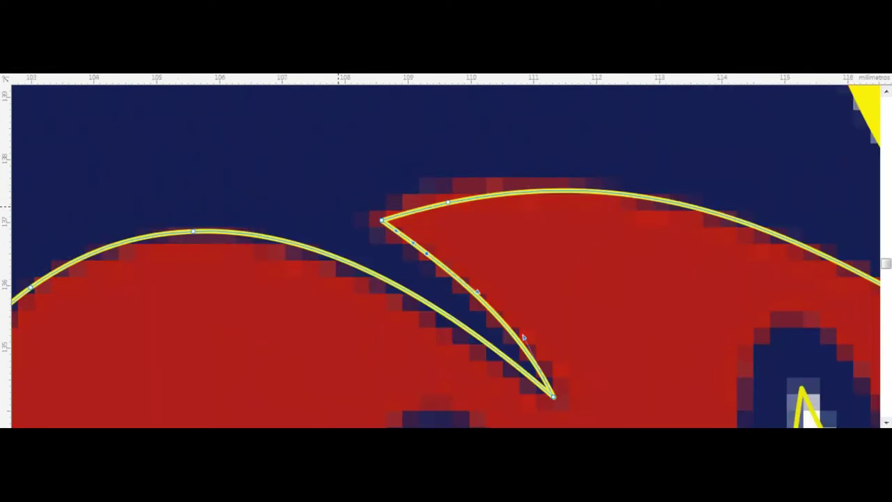
scroll(454, 204, "down", 4)
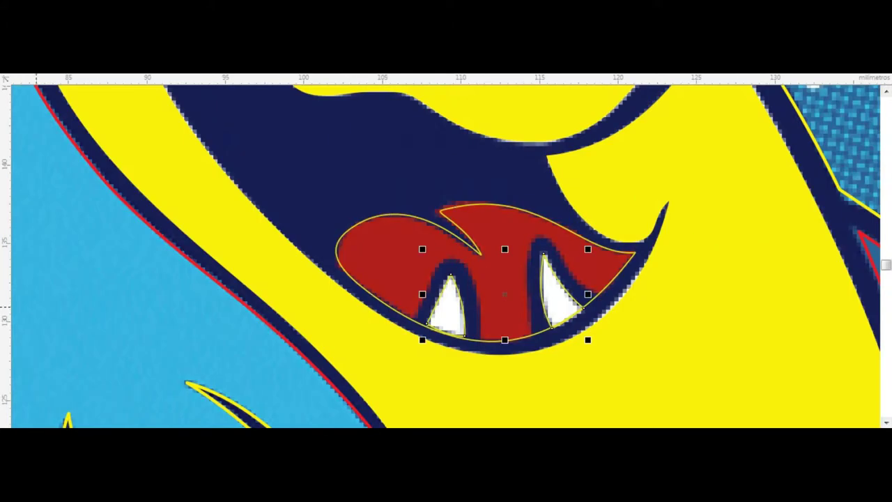
scroll(446, 262, "up", 2)
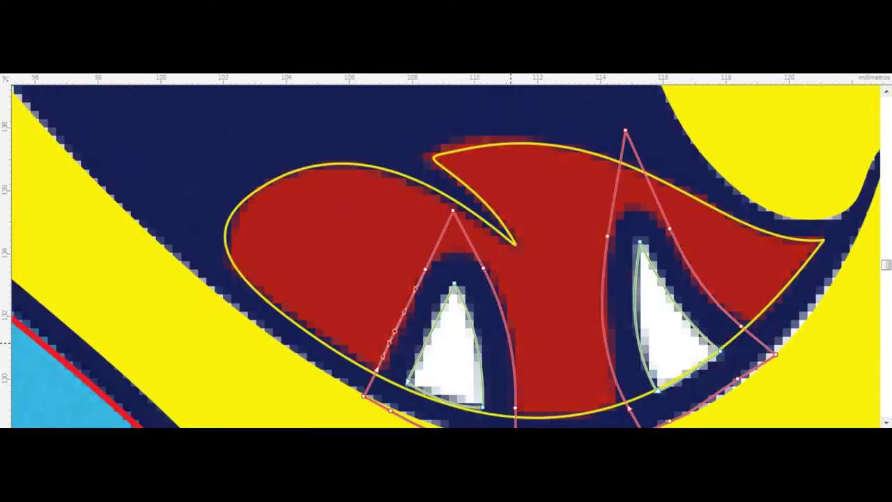
Step: Undo the attempted reshaping of the tooth outlines and delete the extra outlines around the teeth
left_click_drag(625, 130, 774, 356)
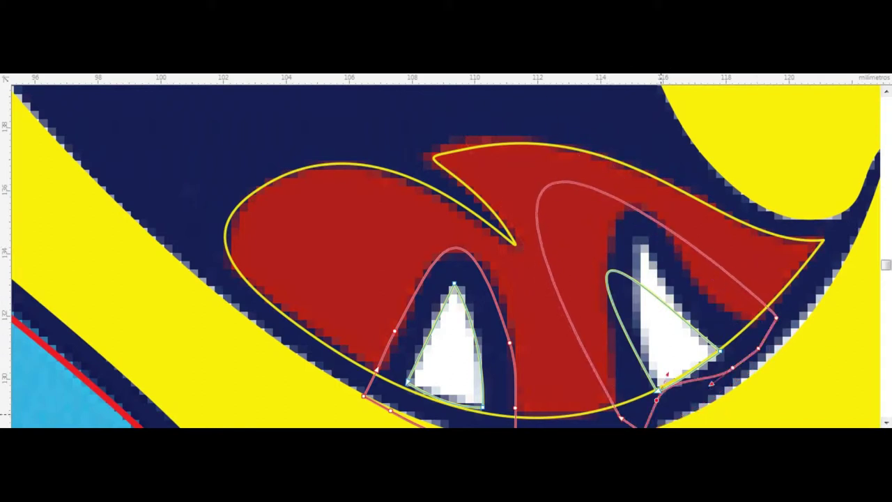
scroll(446, 327, "up", 2)
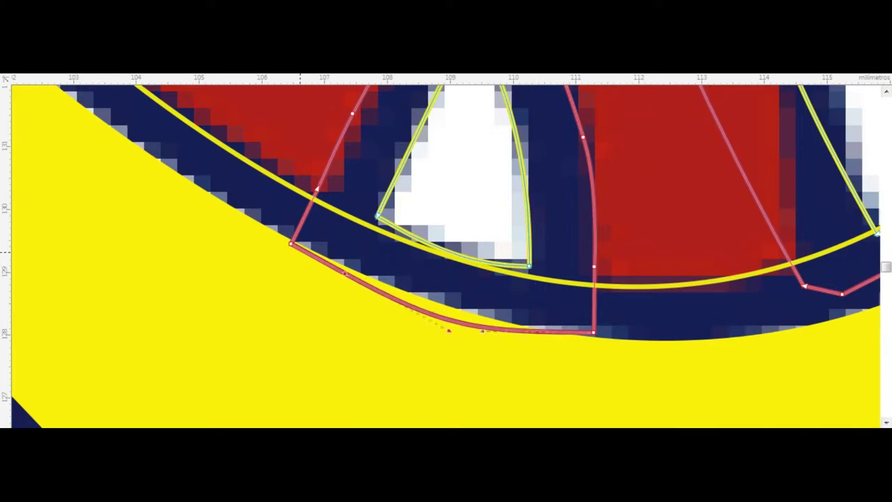
scroll(530, 279, "down", 2)
left_click_drag(725, 202, 746, 222)
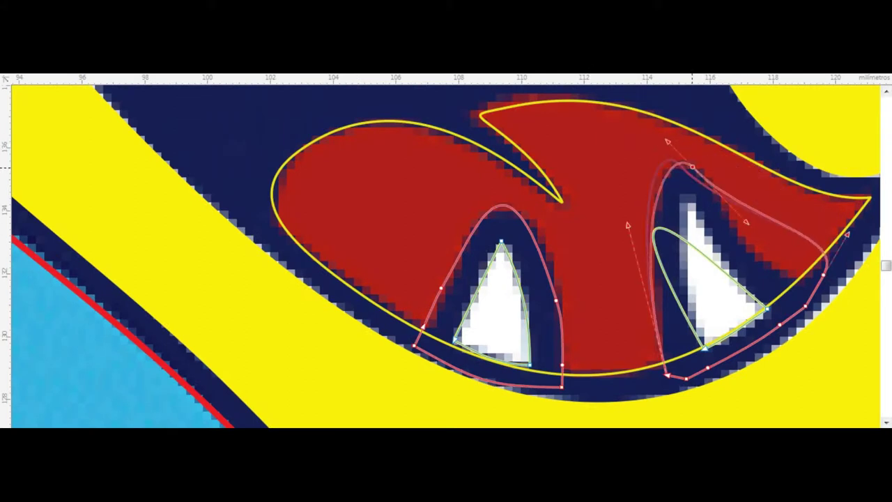
key("Escape")
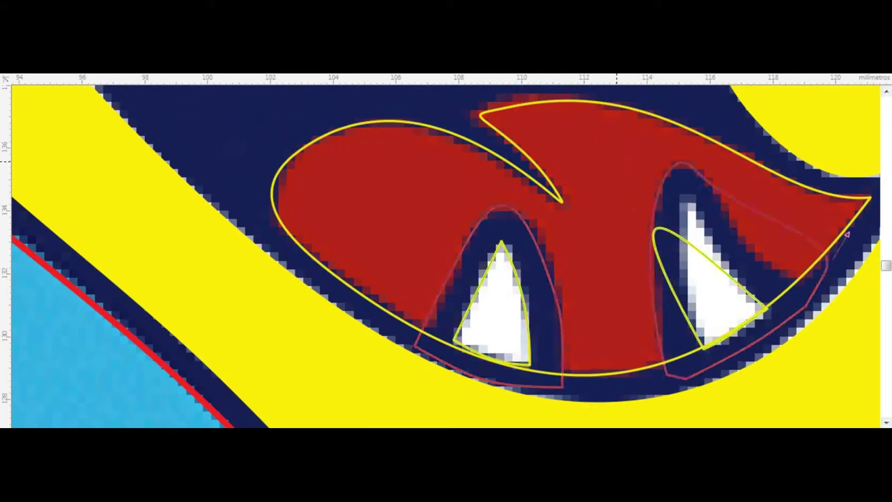
key("ctrl+z")
left_click(439, 364)
key("Delete")
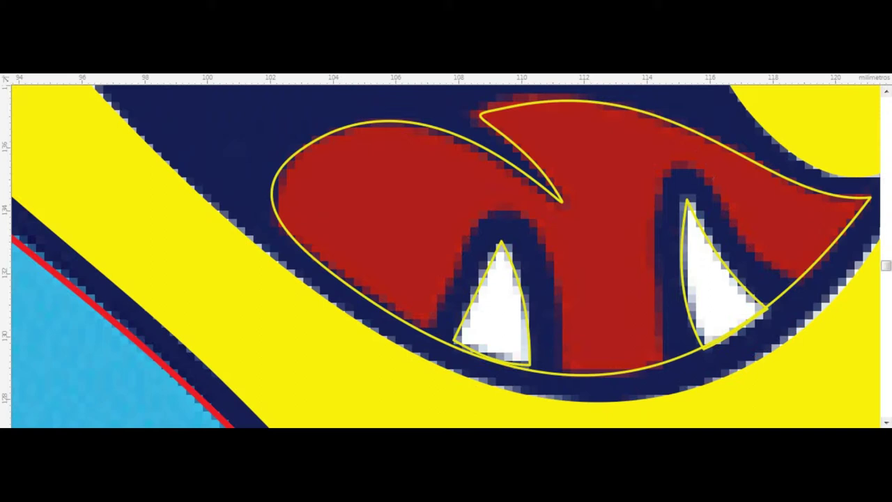
Step: Draw a closed polyline around both teeth and curve its edges along the tongue and left tooth
left_click(566, 375)
left_click(671, 153)
left_click(808, 279)
left_click(619, 399)
left_click(457, 385)
left_click(420, 347)
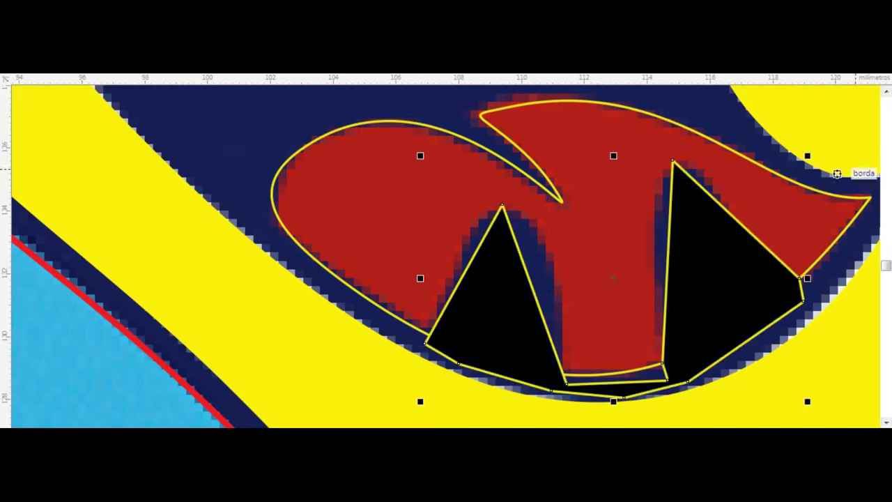
left_click_drag(641, 230, 661, 263)
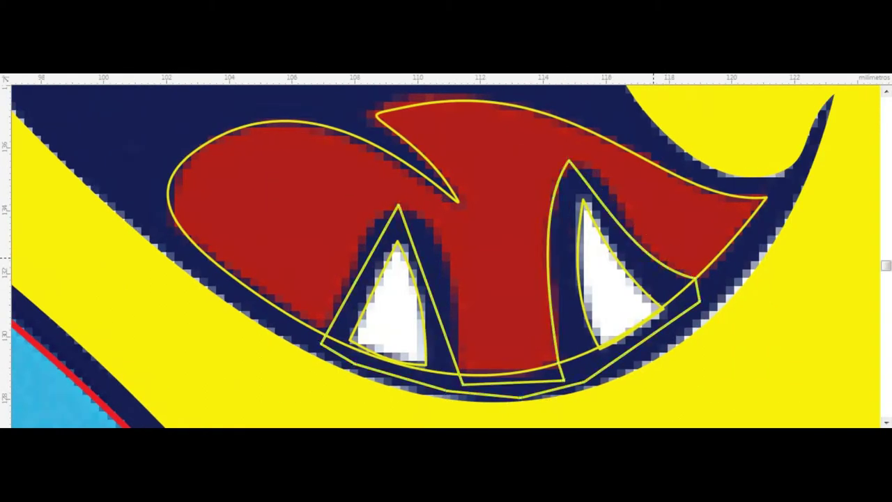
left_click_drag(414, 253, 443, 251)
key("space")
Step: Trace the nostril stroke with a triangle whose closing edge is curved to the inner edge
scroll(492, 286, "down", 3)
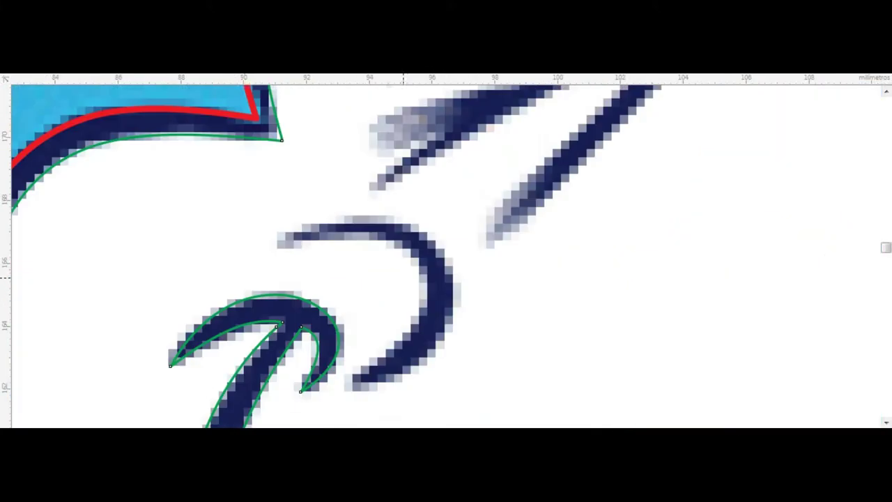
left_click(276, 247)
left_click(451, 266)
left_click(353, 391)
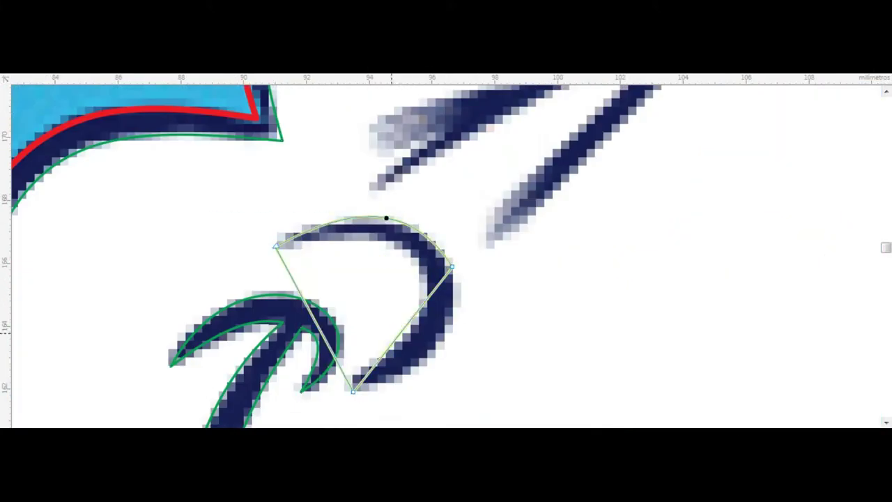
left_click_drag(374, 304, 416, 264)
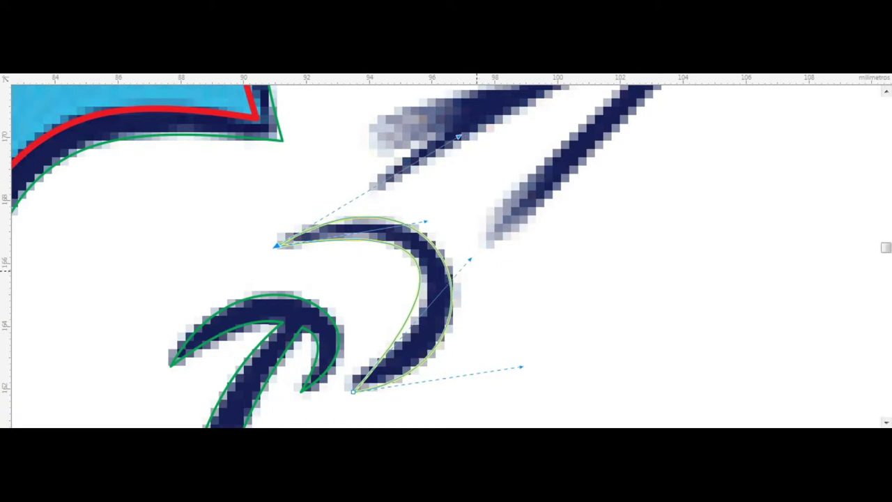
Step: Fit an ellipse over the left nostril and remove the extra inner ellipse
scroll(338, 402, "up", 4)
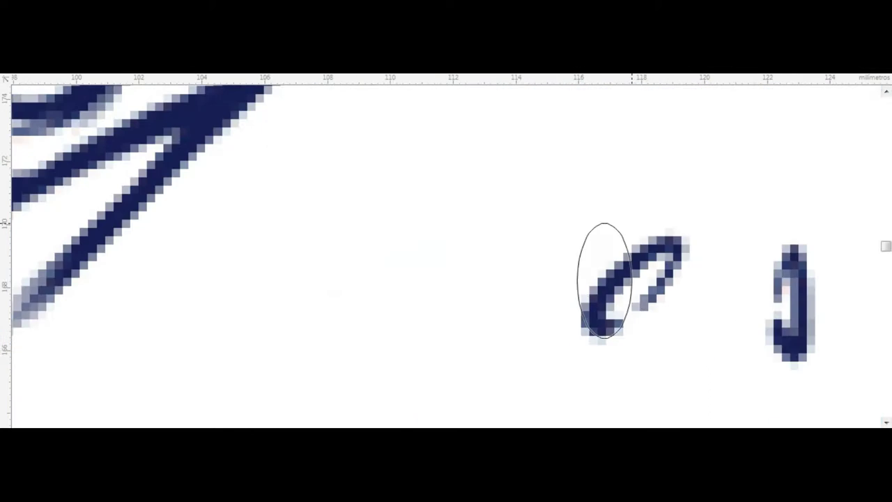
left_click_drag(690, 242, 619, 286)
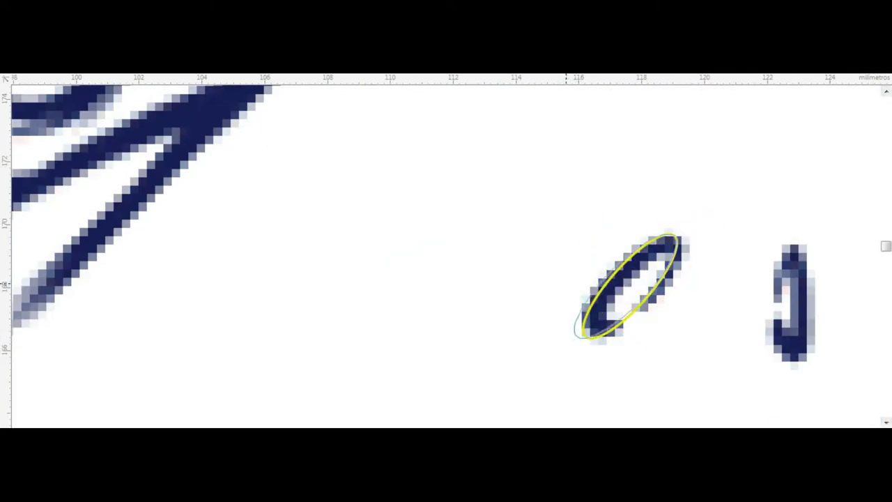
left_click_drag(679, 239, 692, 225)
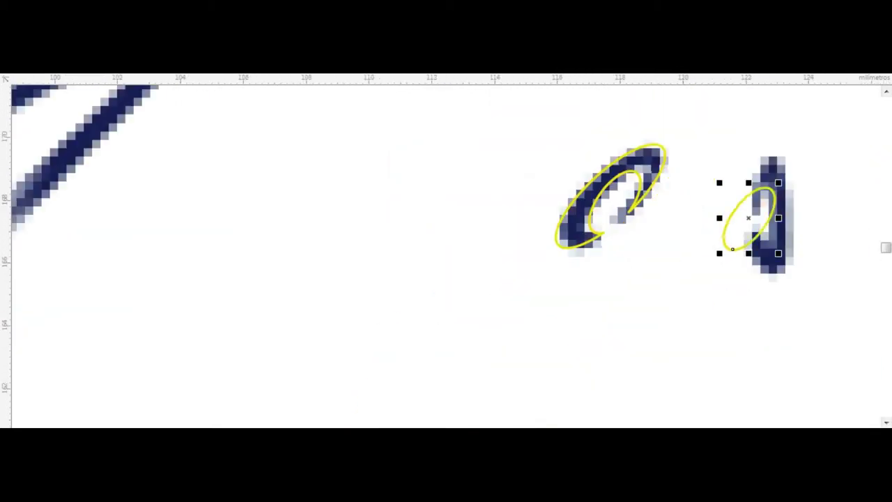
left_click_drag(747, 253, 778, 220)
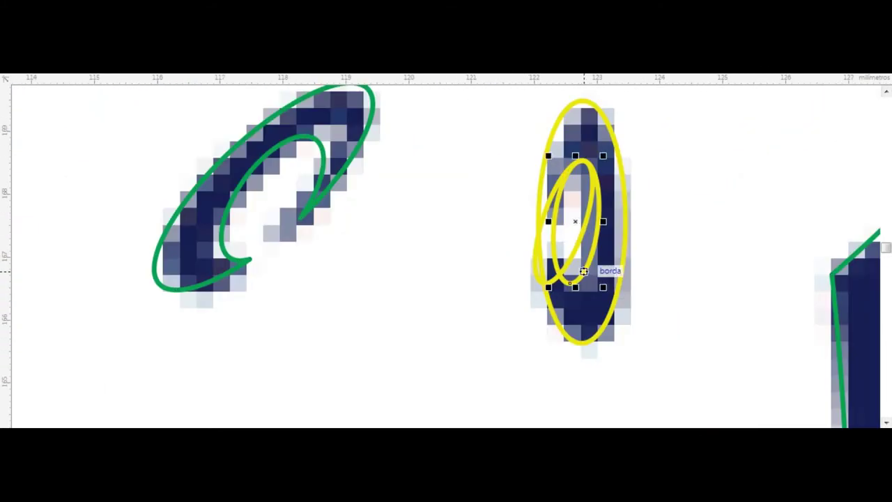
key("ctrl+z")
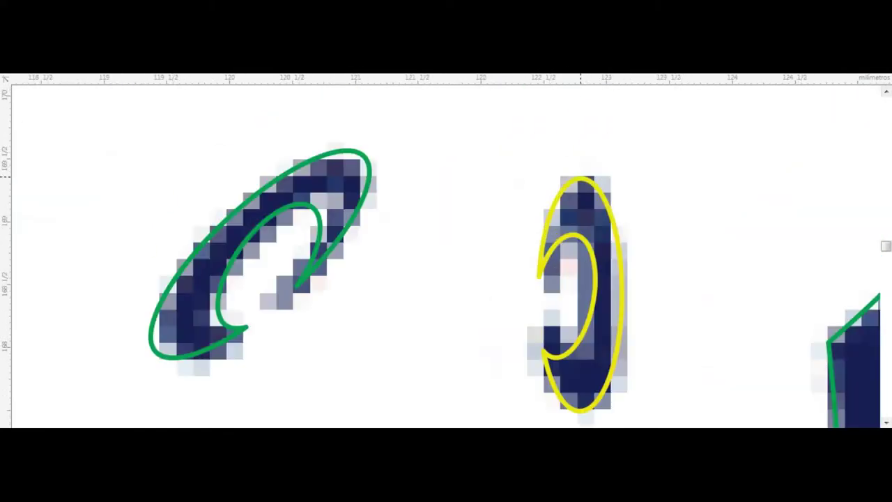
Step: Reshape the upper streak outline under the eye, pulling its tip left and bending it along the stroke
scroll(479, 202, "down", 3)
scroll(479, 202, "down", 5)
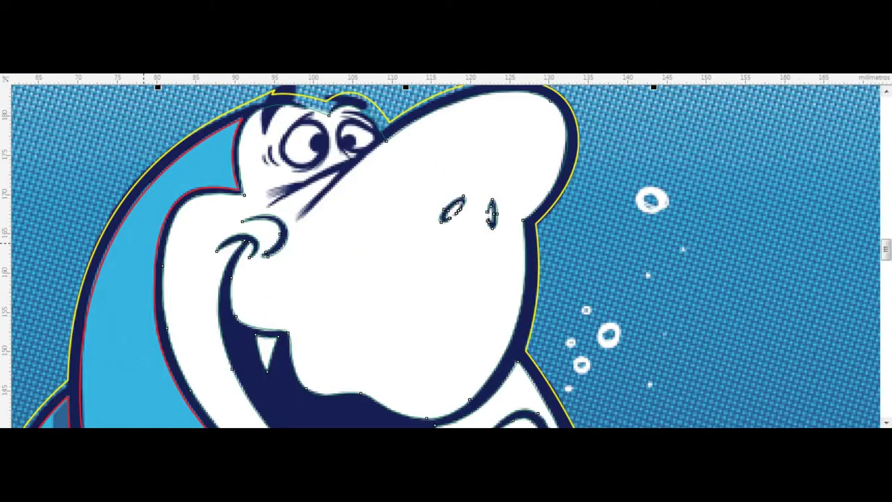
scroll(340, 166, "up", 5)
scroll(341, 167, "down", 4)
scroll(340, 166, "up", 5)
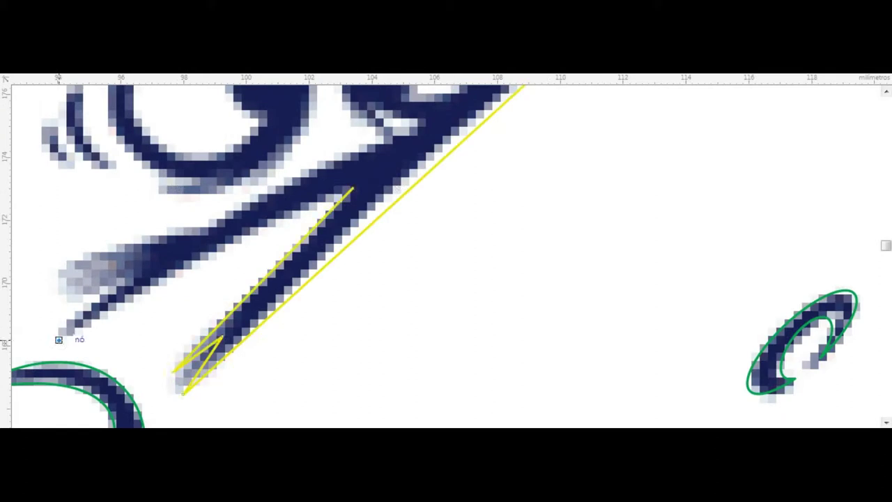
scroll(351, 189, "down", 4)
scroll(352, 188, "up", 4)
scroll(352, 189, "down", 2)
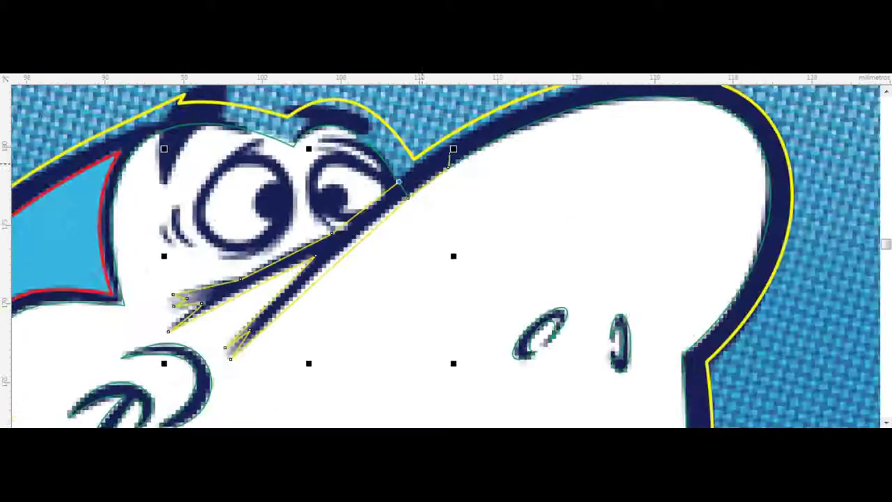
scroll(352, 188, "down", 2)
scroll(451, 305, "up", 2)
scroll(258, 270, "up", 4)
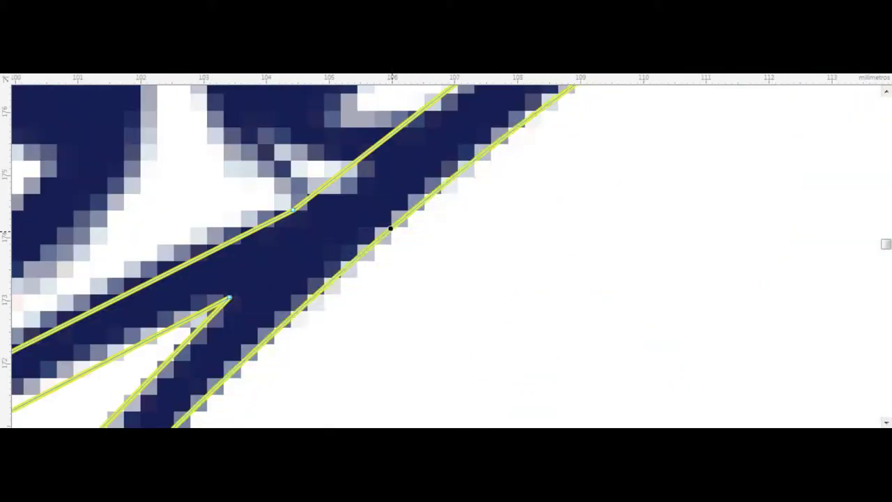
scroll(258, 270, "down", 1)
scroll(258, 270, "down", 2)
left_click(400, 142)
scroll(132, 239, "up", 2)
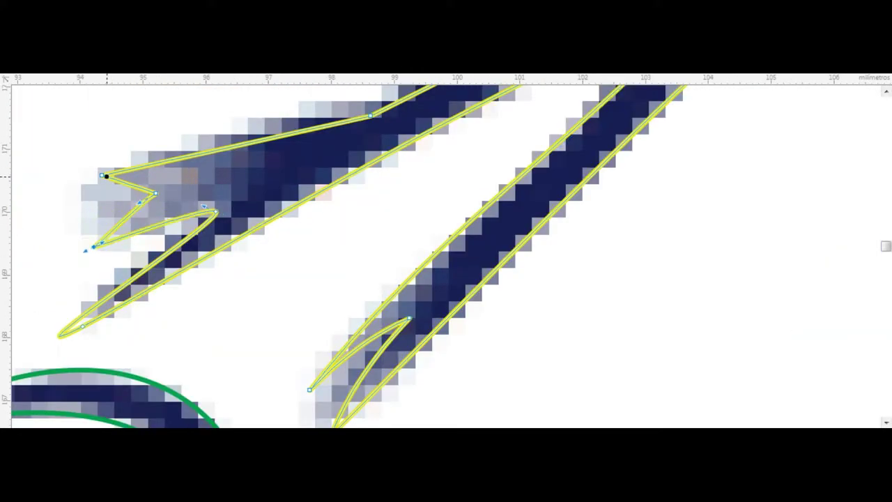
left_click_drag(106, 176, 80, 195)
scroll(205, 331, "down", 2)
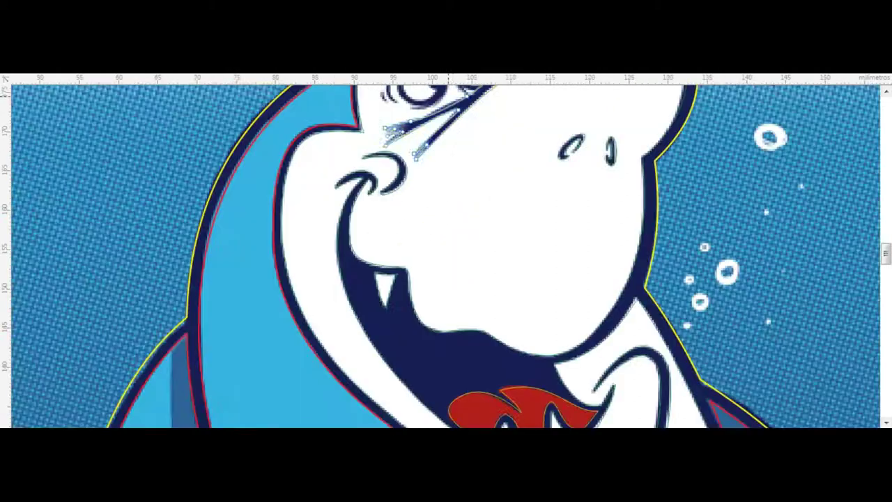
left_click_drag(359, 193, 291, 223)
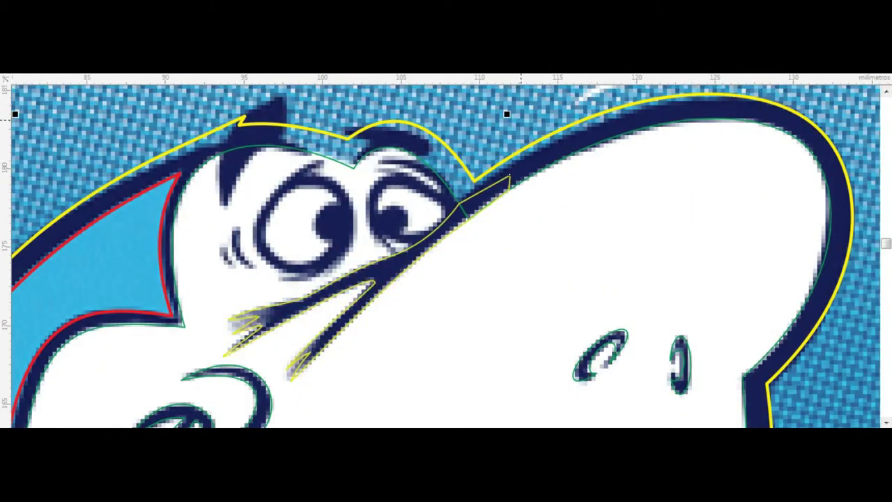
left_click_drag(513, 170, 508, 191)
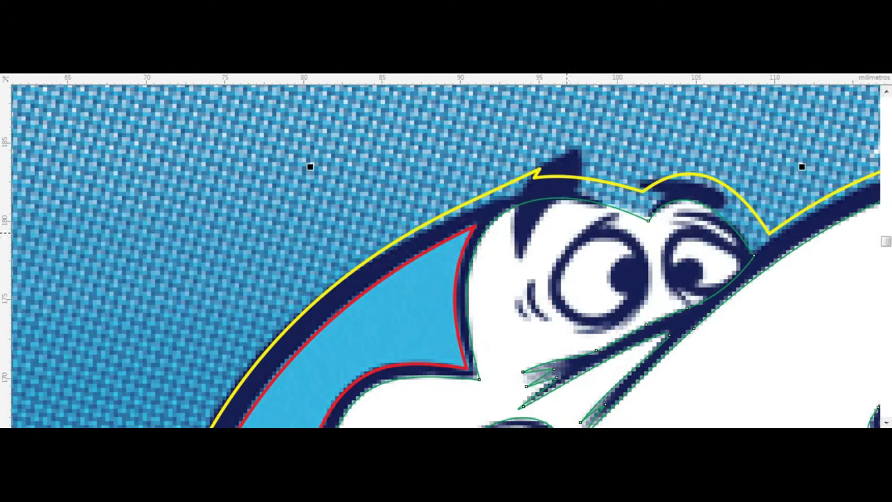
Step: Draw an ellipse on the right eye, delete the stray shape, and weld in the teardrop outline
left_click_drag(658, 229, 772, 321)
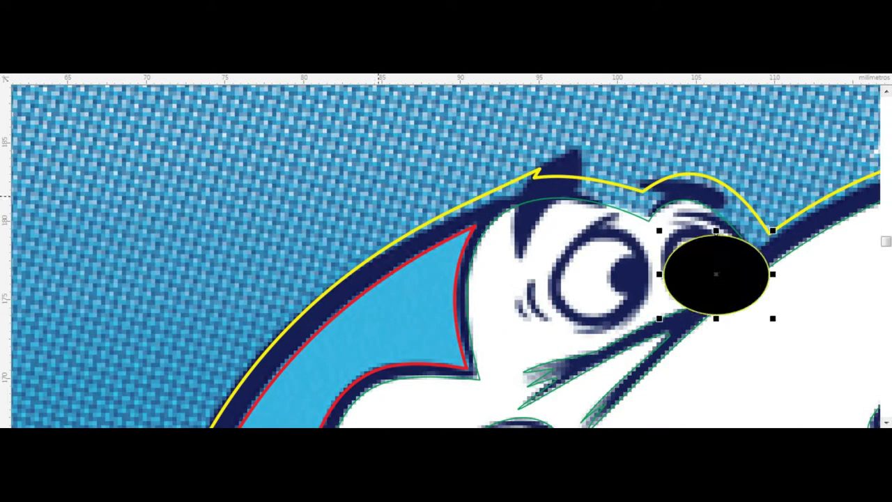
scroll(749, 234, "up", 2)
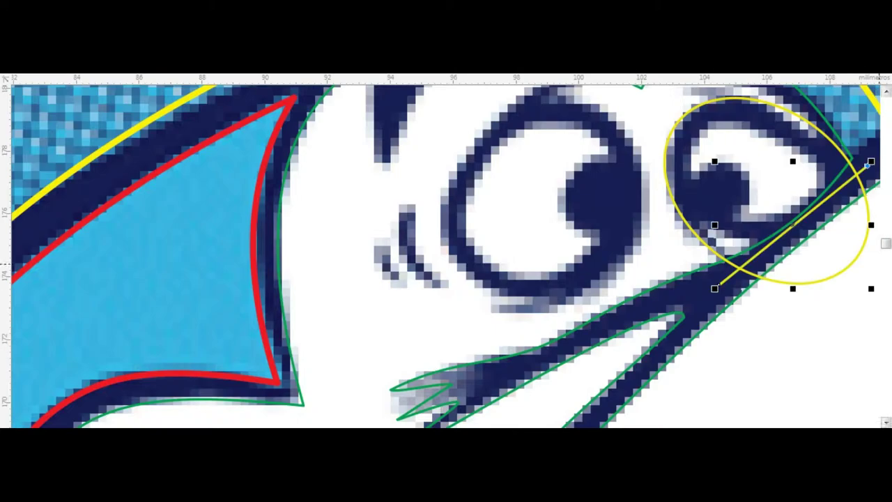
key("Delete")
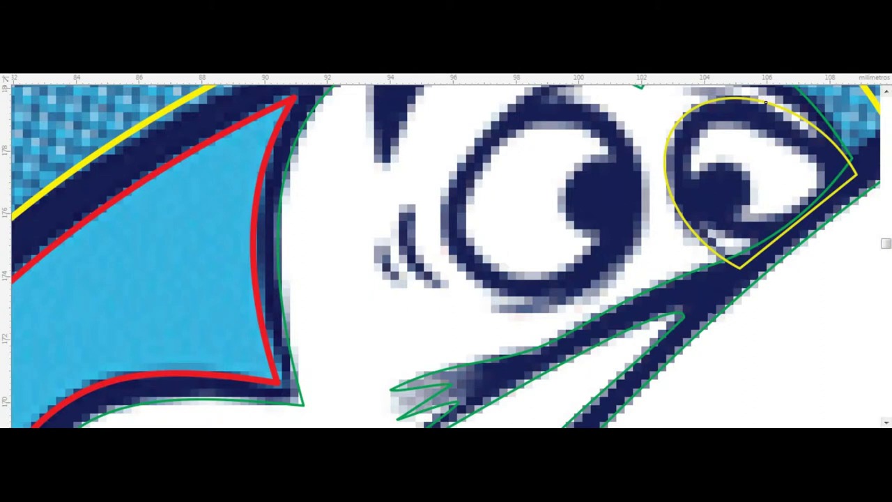
left_click(613, 202)
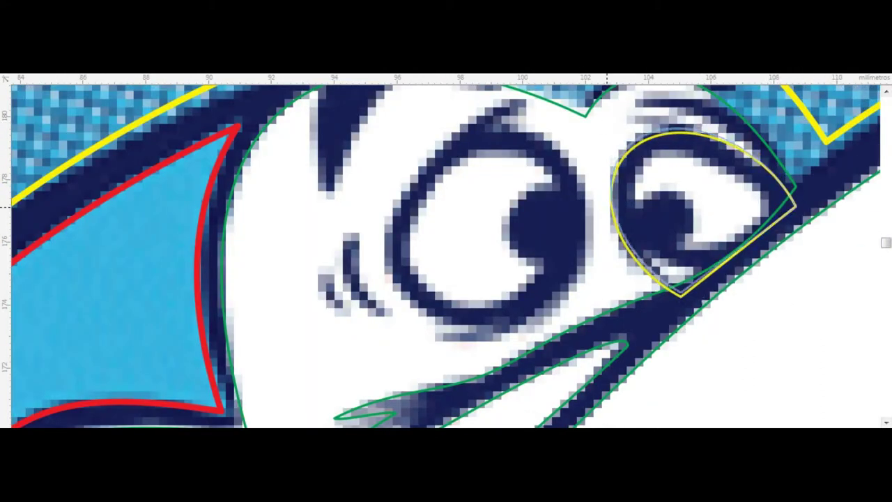
left_click(700, 216, "shift")
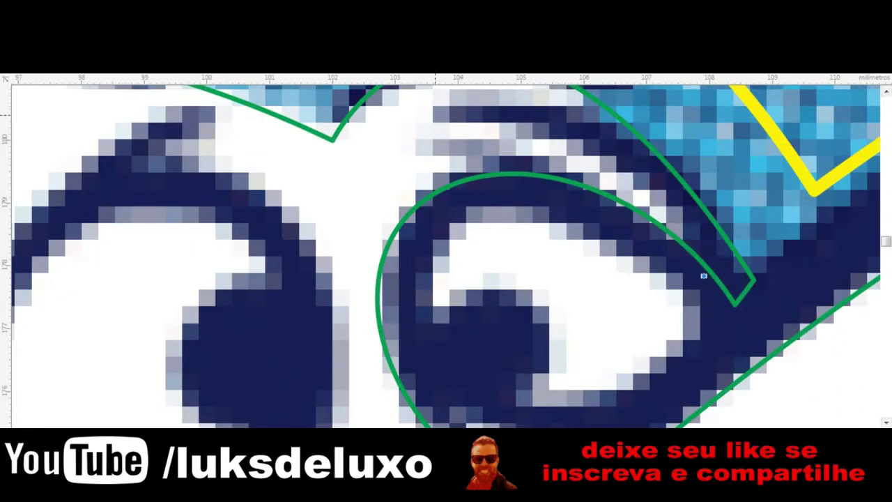
Step: Draw the lash above the right eye as a curved teardrop shape, then circle the left eye
left_click_drag(703, 277, 430, 115)
left_click(716, 159)
left_click(772, 285)
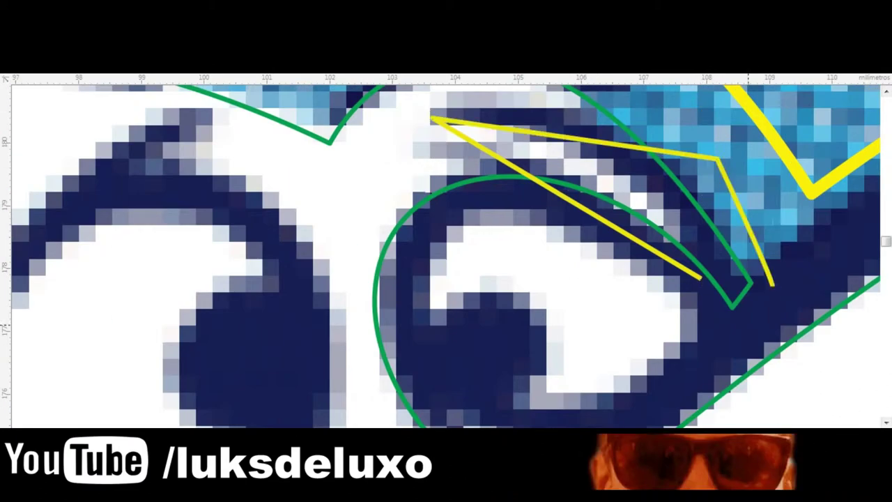
left_click(741, 328)
left_click(714, 327)
left_click(703, 280)
left_click_drag(565, 198, 573, 157)
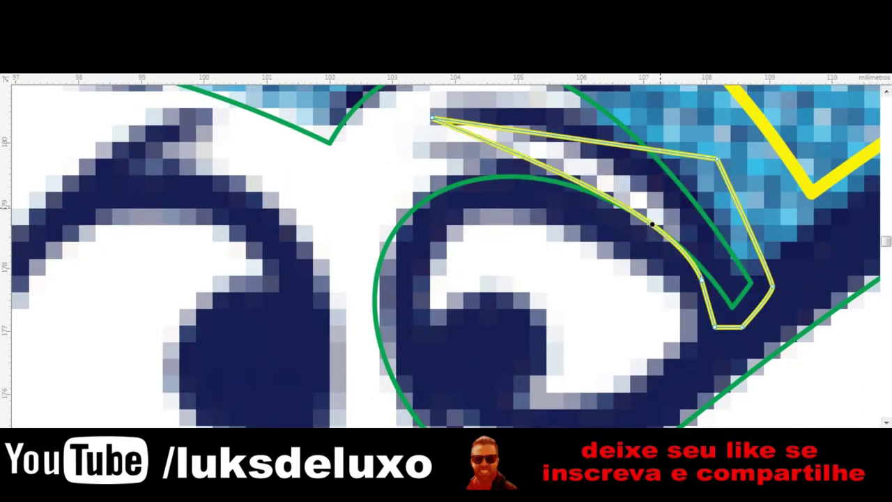
left_click_drag(509, 130, 510, 94)
left_click_drag(573, 157, 573, 151)
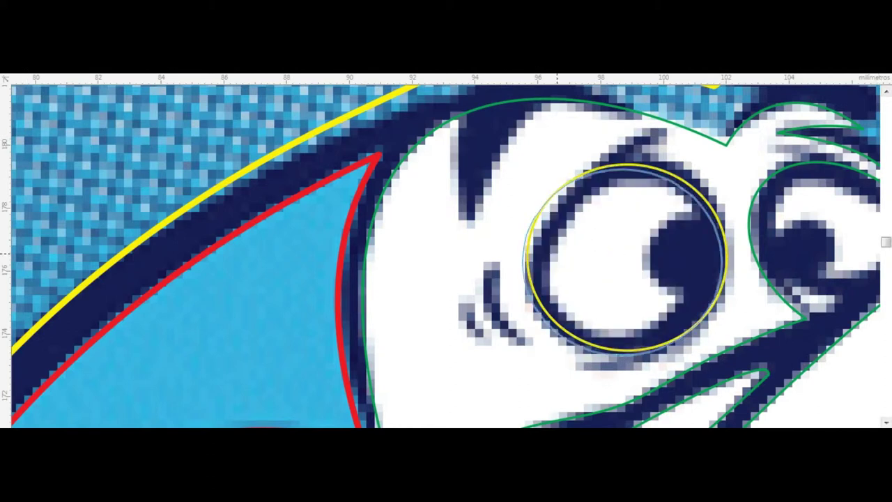
left_click(725, 327)
left_click(635, 168)
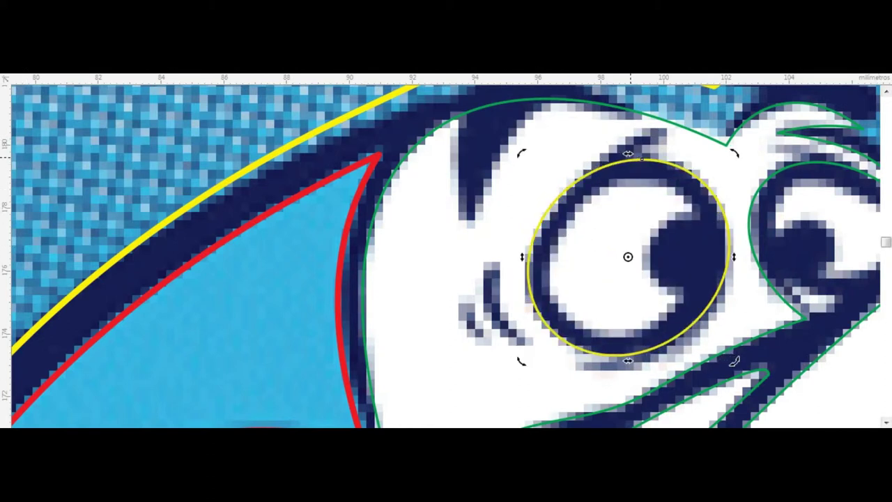
Step: Draw the spike shapes beside the eye, centre the black pupil, combine the eye shapes, delete leftovers
left_click_drag(533, 239, 653, 124)
left_click_drag(680, 333, 582, 371)
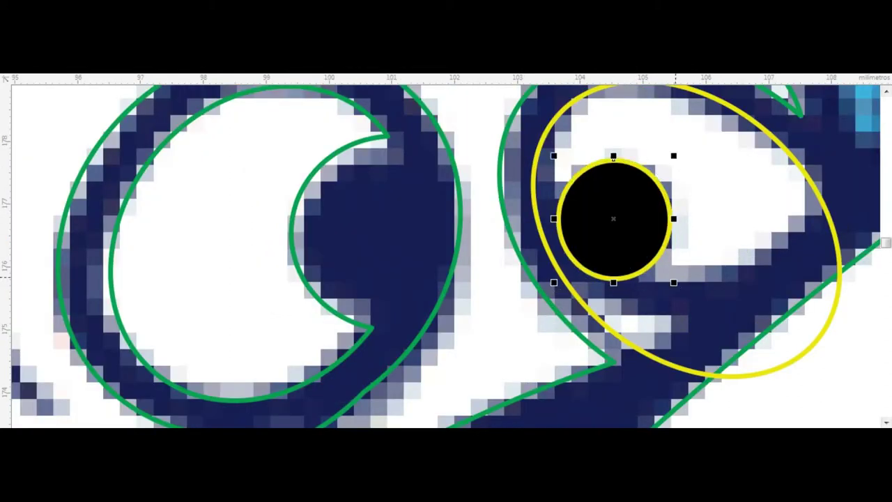
left_click_drag(620, 242, 617, 241)
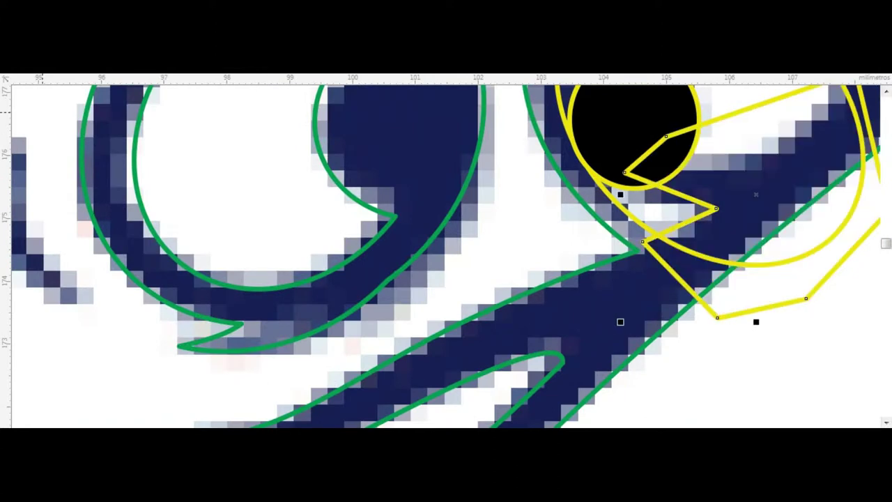
scroll(418, 244, "down", 3)
scroll(592, 199, "up", 3)
key("ctrl+l")
key("Delete")
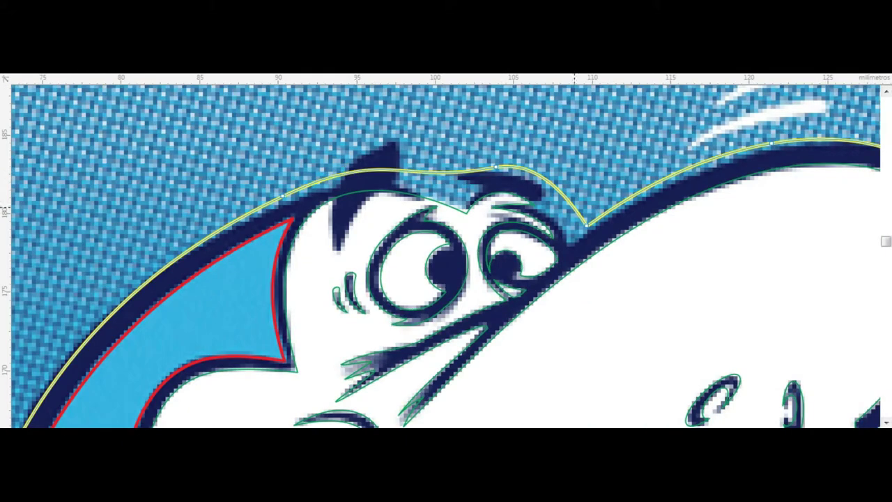
Step: Flatten the head outline over the eyes, add a dip, and raise it to the hair spike tip
left_click_drag(498, 170, 495, 240)
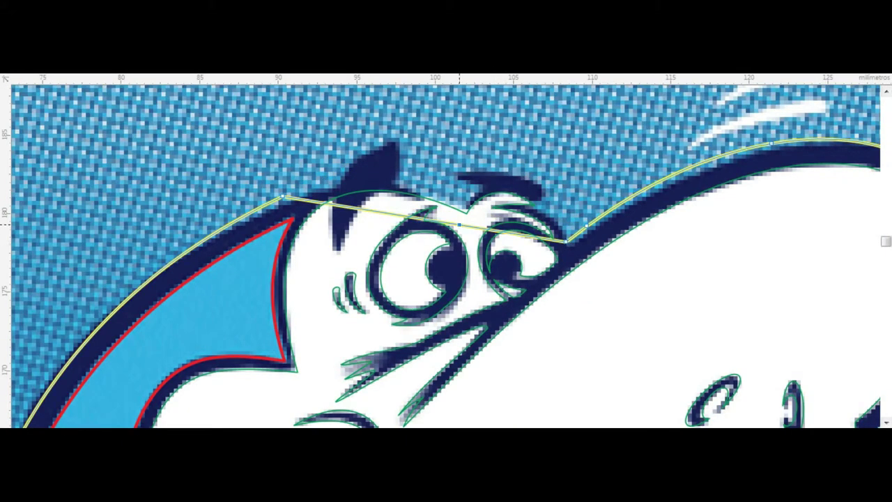
scroll(564, 241, "up", 4)
scroll(376, 237, "down", 4)
left_click_drag(334, 223, 362, 240)
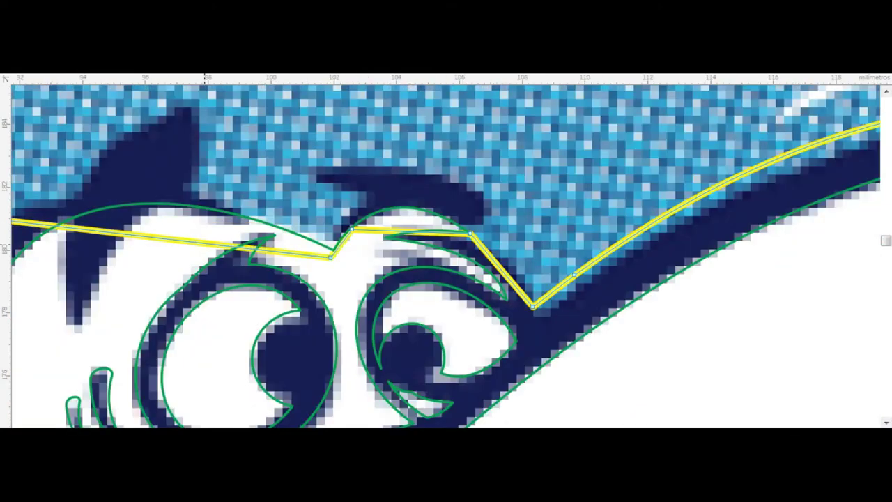
left_click_drag(293, 163, 293, 167)
Step: Place the hair spike's last point and close the spike shape
scroll(293, 167, "up", 4)
scroll(279, 195, "down", 4)
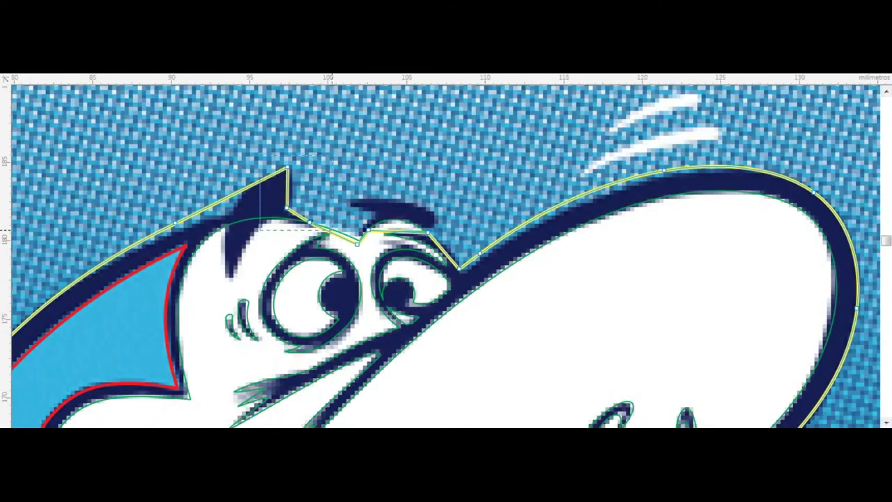
scroll(230, 202, "up", 4)
scroll(163, 208, "down", 4)
scroll(163, 208, "up", 2)
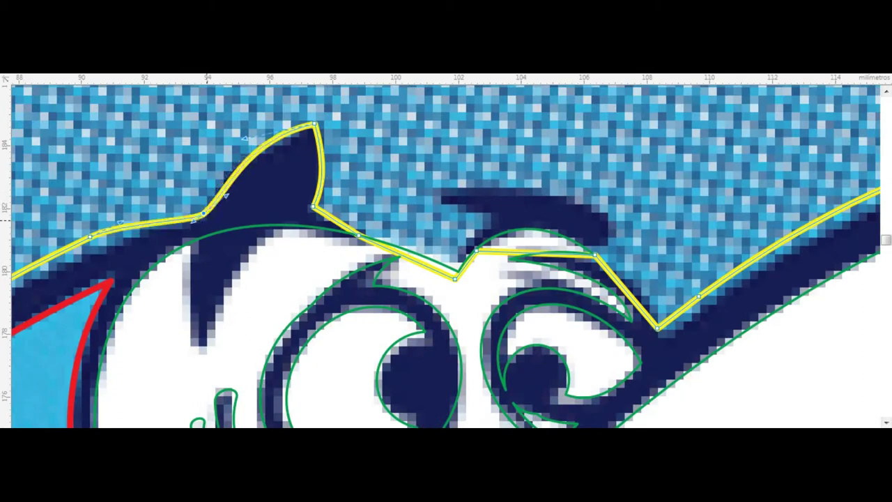
left_click(199, 352)
left_click(369, 239)
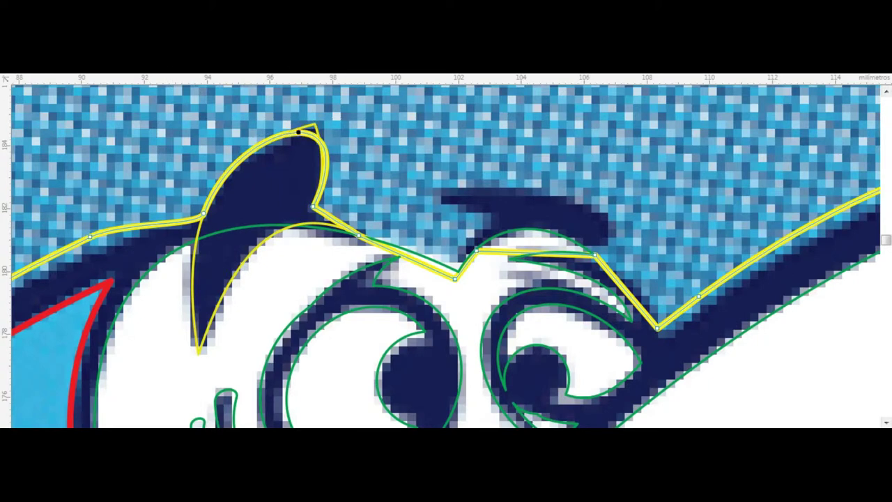
Step: Deselect the traced paths and bend the head outline segment into a curve along the brow
scroll(307, 202, "down", 5)
scroll(305, 202, "up", 4)
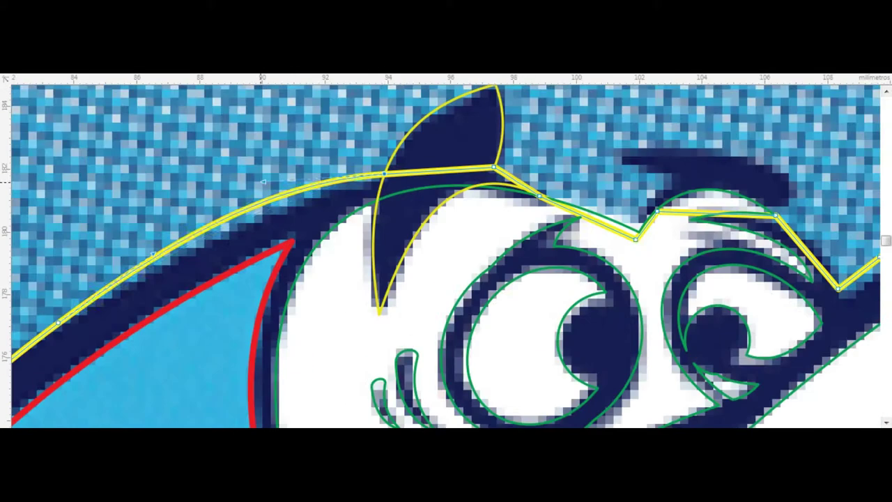
scroll(518, 185, "up", 2)
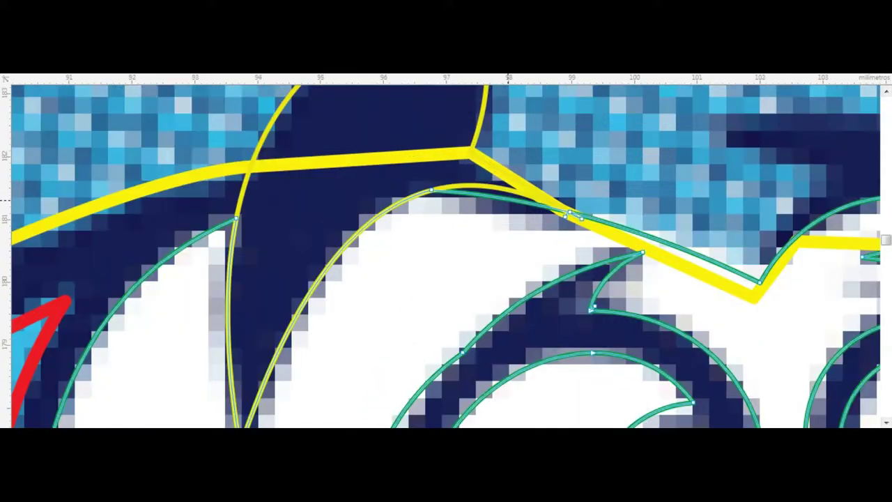
key("Escape")
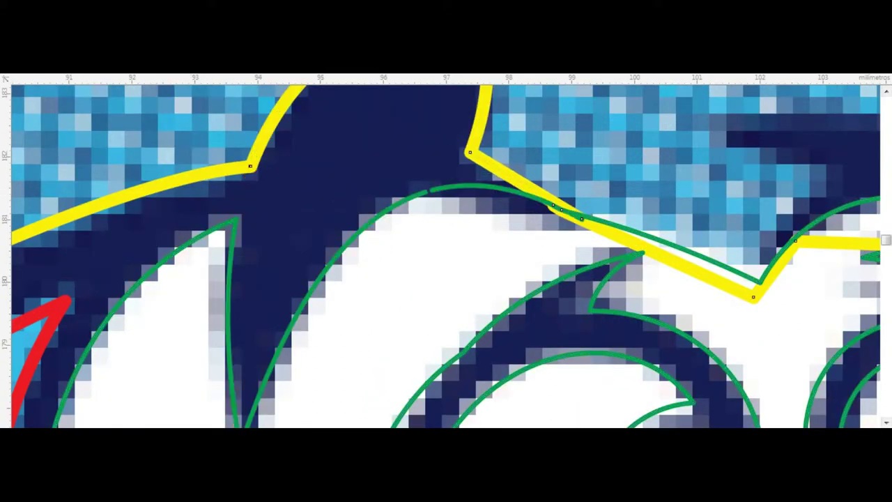
scroll(390, 153, "up", 2)
scroll(442, 195, "up", 2)
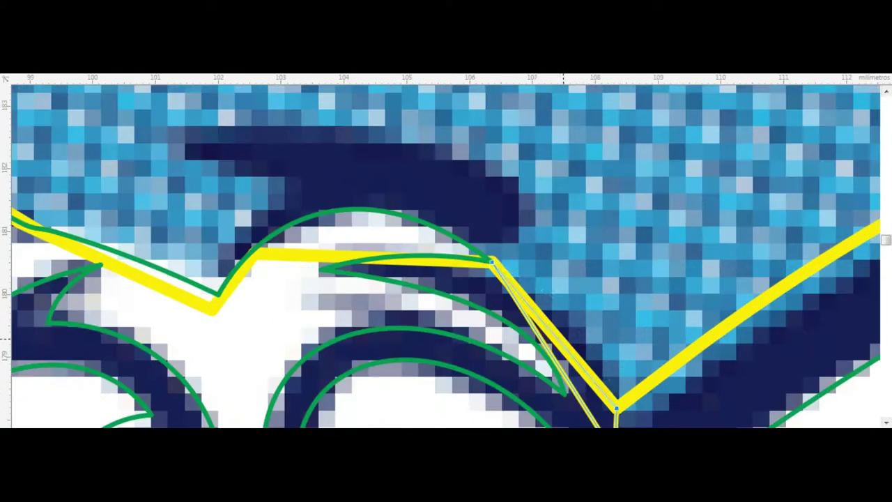
mouse_move(551, 334)
left_mouse_down()
mouse_move(589, 317)
mouse_move(595, 334)
left_mouse_up()
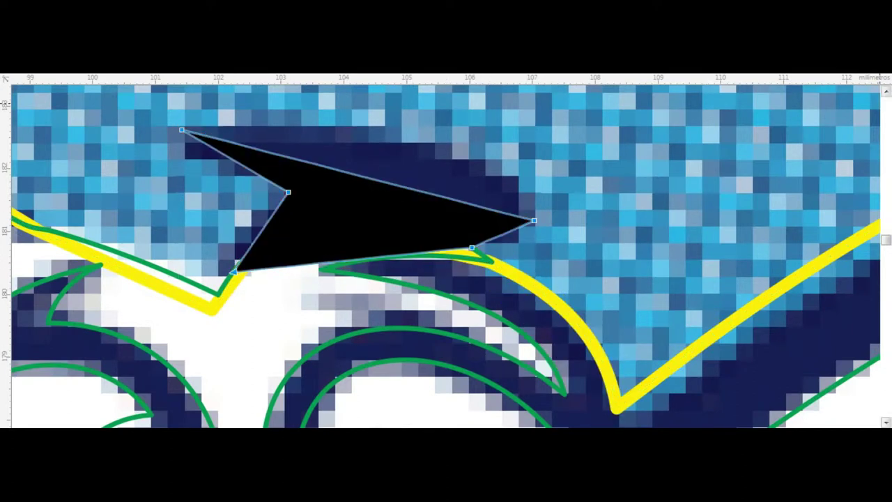
Step: Curve the eyebrow's top edge and reshape the outline segment to follow the head
left_click_drag(378, 181, 389, 138)
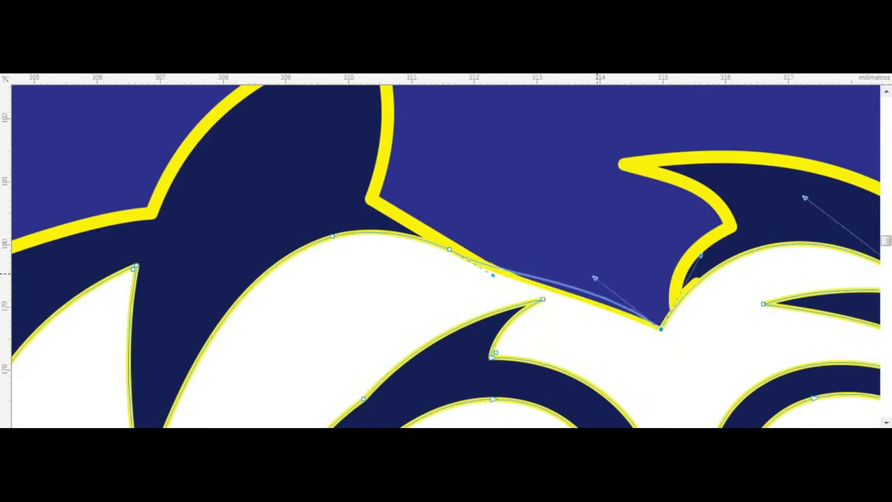
left_click_drag(598, 273, 474, 279)
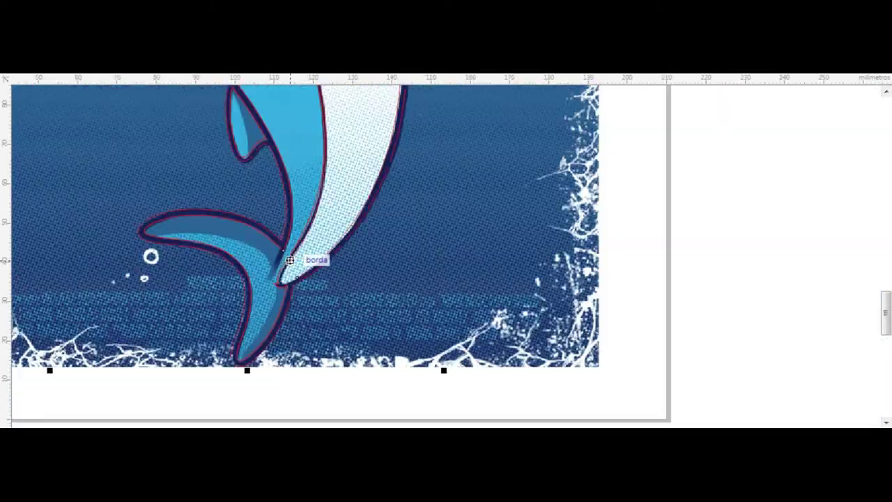
Step: Trace the curved tail-fin highlight line, then select the small strokes above the head
scroll(247, 171, "up", 2)
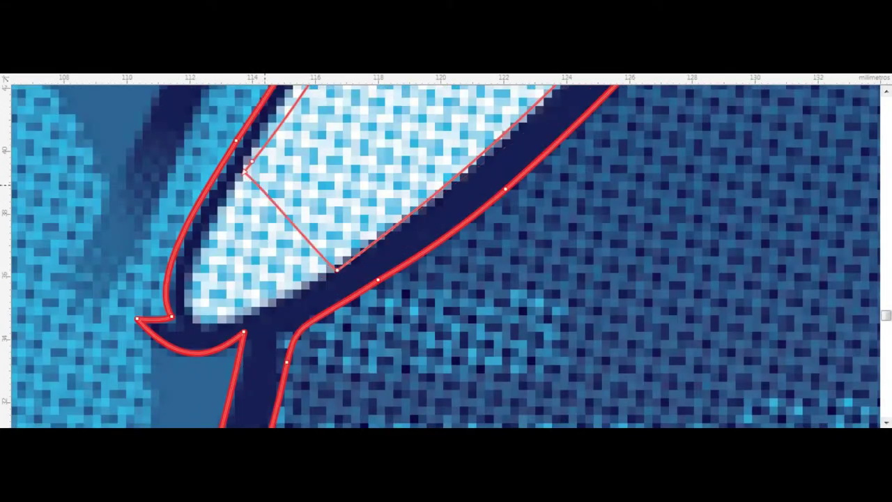
left_click_drag(191, 315, 271, 335)
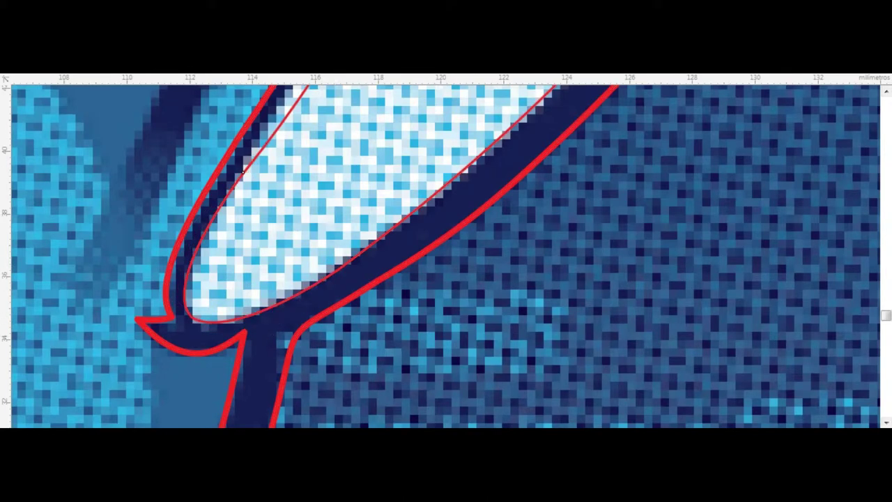
scroll(249, 337, "down", 3)
scroll(250, 336, "down", 3)
scroll(256, 150, "up", 5)
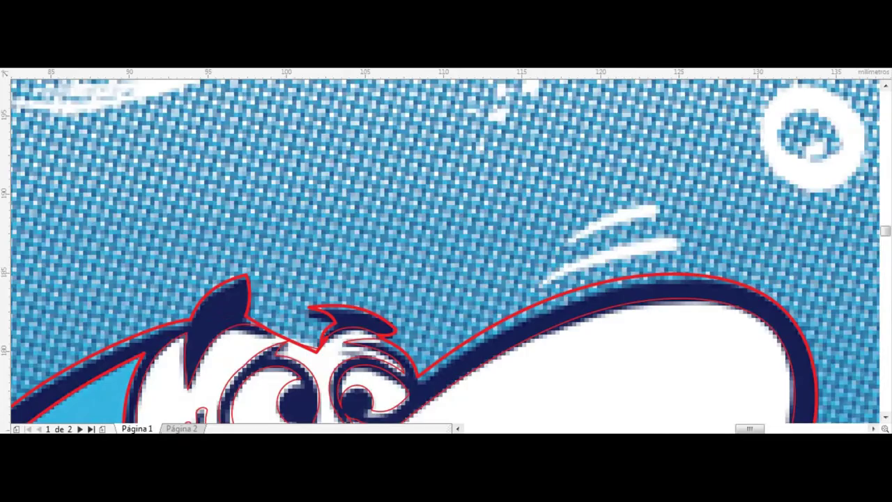
scroll(541, 216, "down", 3)
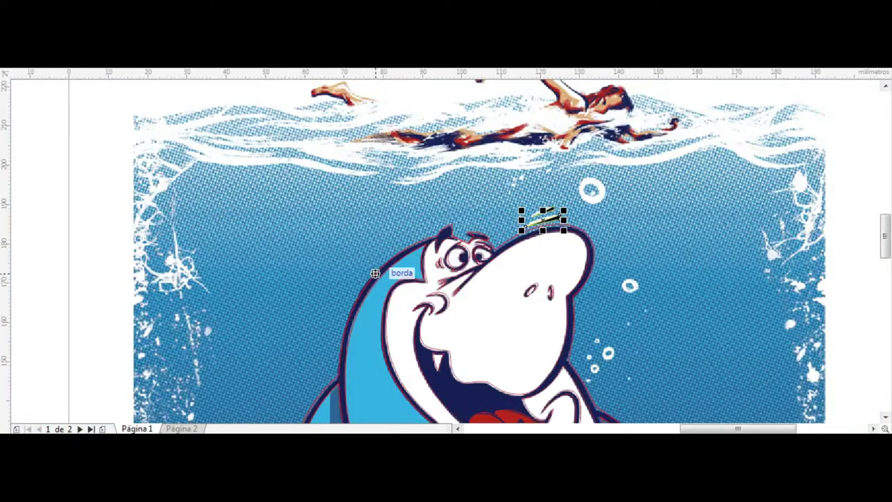
scroll(456, 199, "down", 2)
scroll(518, 218, "up", 2)
scroll(667, 361, "down", 3)
left_click(666, 360)
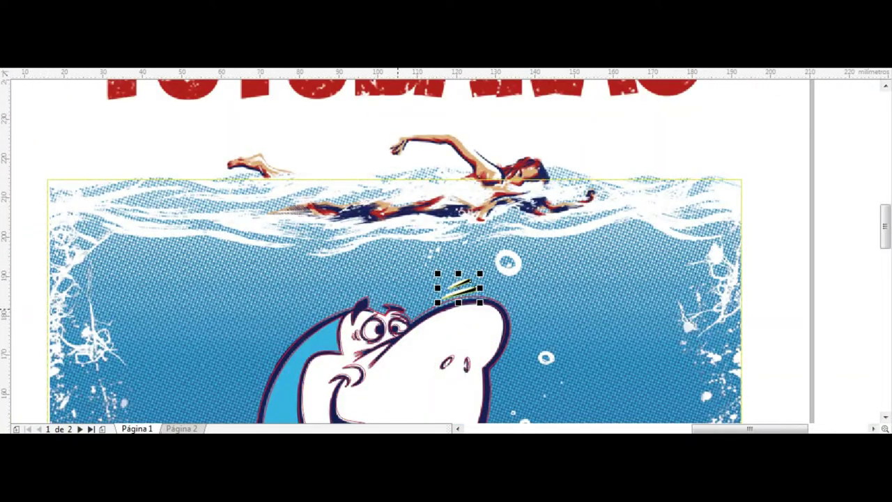
Step: Bow the motion stroke's edge above the head into a curve
scroll(448, 286, "up", 3)
scroll(482, 301, "up", 2)
left_click_drag(480, 262, 481, 242)
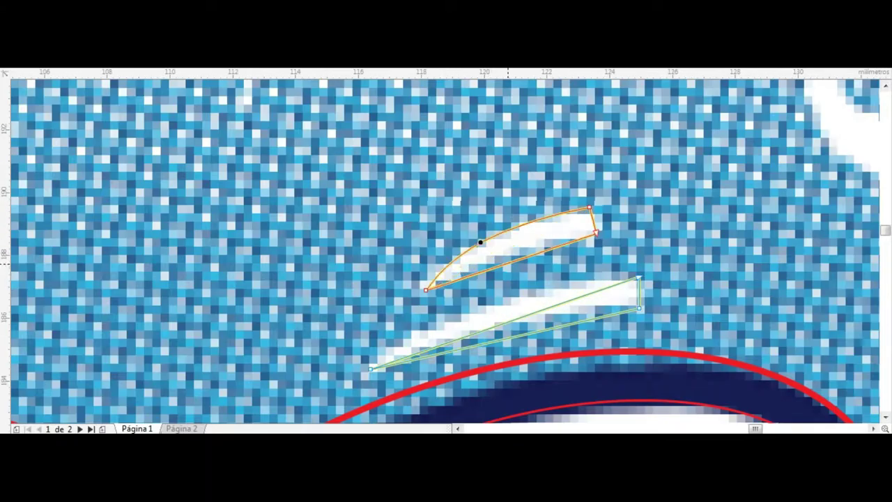
scroll(493, 301, "down", 2)
Step: Draw circles over the bubbles above the head, plus a small inner circle for the ring
left_click_drag(545, 248, 569, 272)
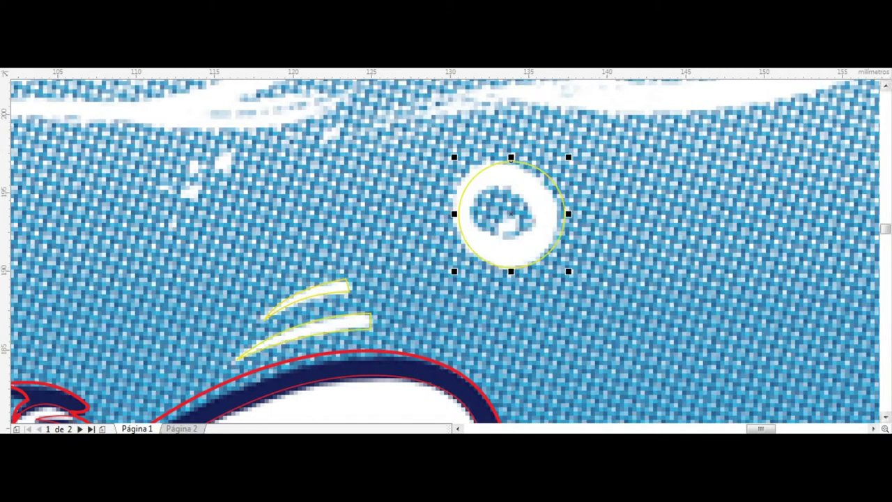
left_click_drag(494, 223, 504, 233)
scroll(504, 233, "up", 2)
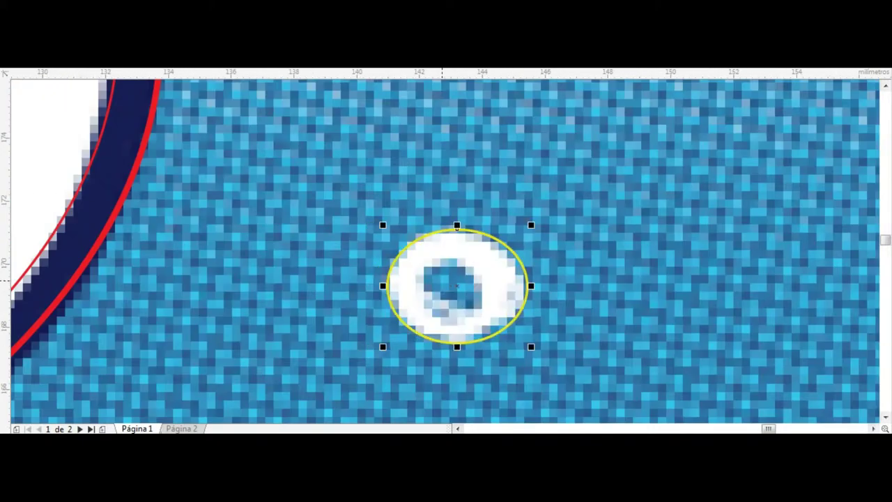
scroll(471, 286, "up", 2)
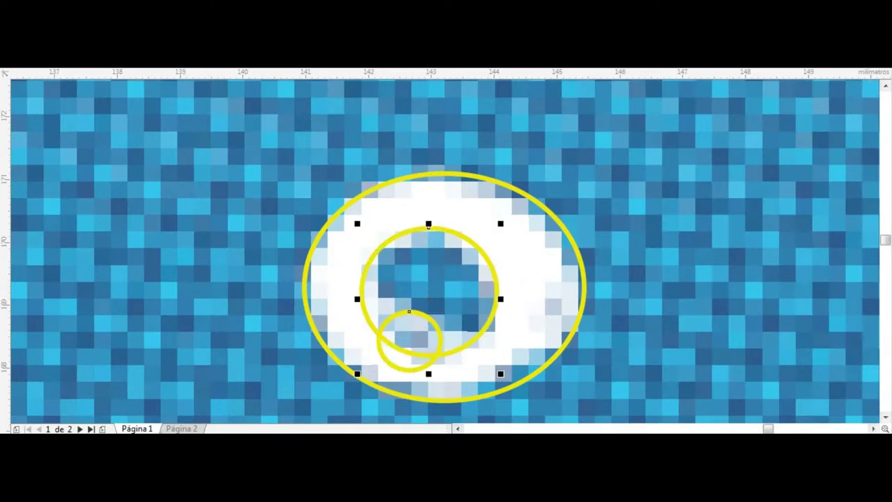
left_click_drag(411, 340, 431, 320)
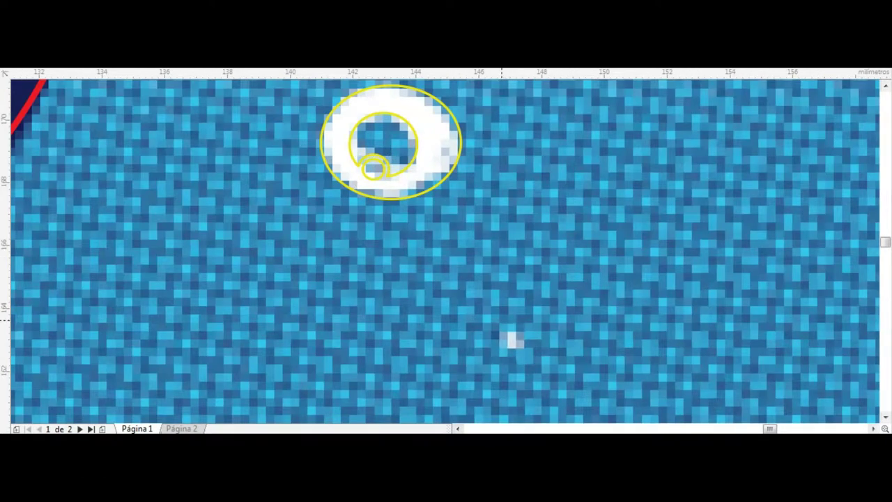
scroll(512, 339, "down", 2)
scroll(511, 339, "down", 2)
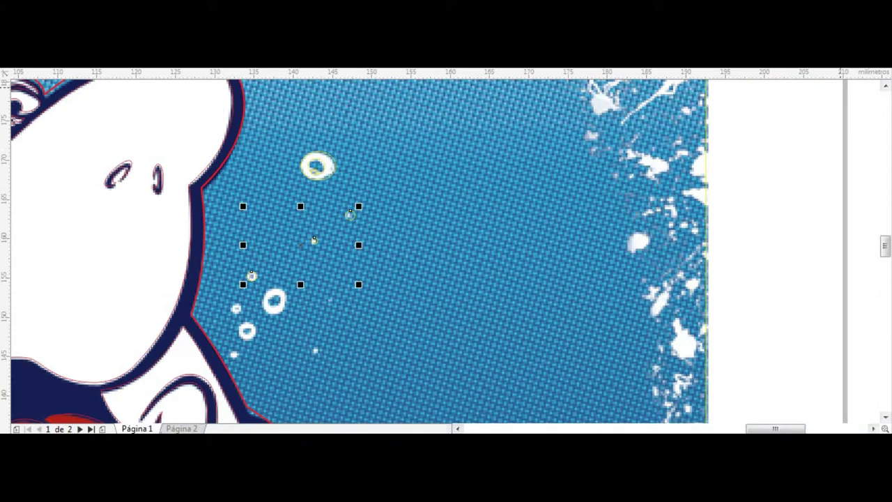
scroll(250, 312, "up", 3)
Step: Circle the big white bubble and copy the ring outline onto the other bubbles
left_click_drag(296, 223, 397, 324)
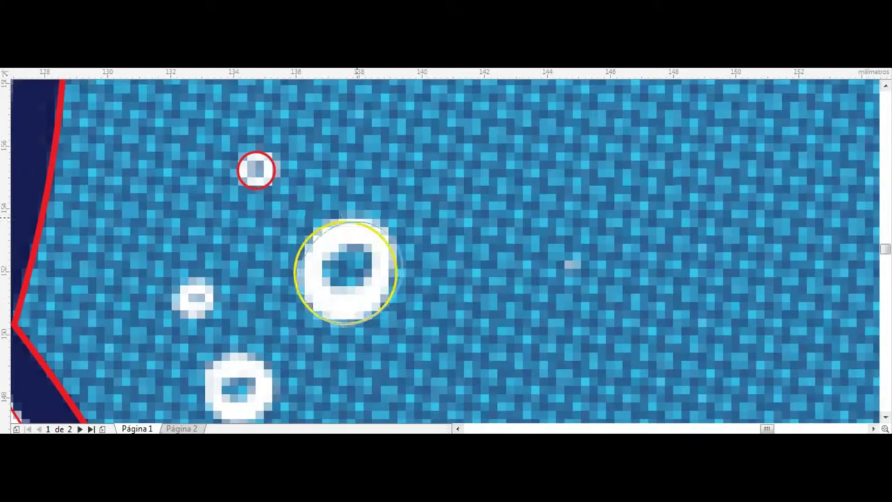
mouse_move(347, 237)
left_mouse_down()
mouse_move(197, 298)
mouse_move(278, 307)
left_mouse_up()
scroll(197, 298, "down", 2)
scroll(212, 295, "up", 3)
scroll(467, 269, "down", 3)
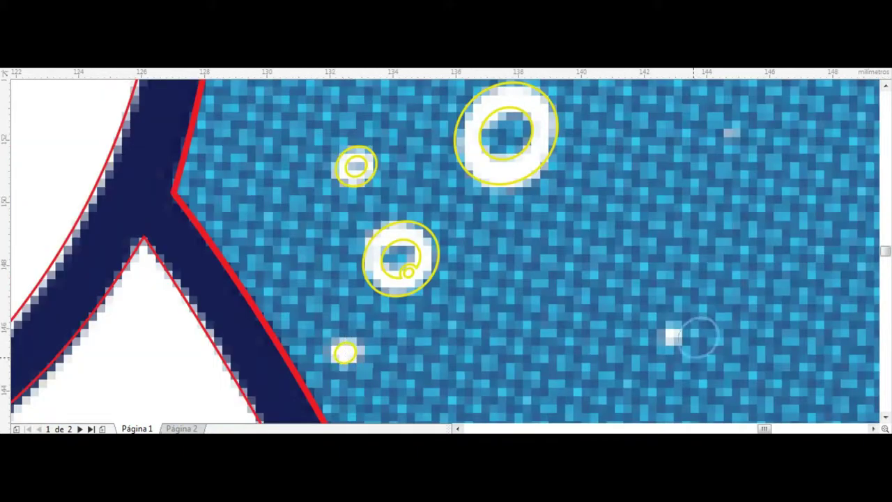
scroll(697, 337, "down", 5)
scroll(515, 181, "up", 3)
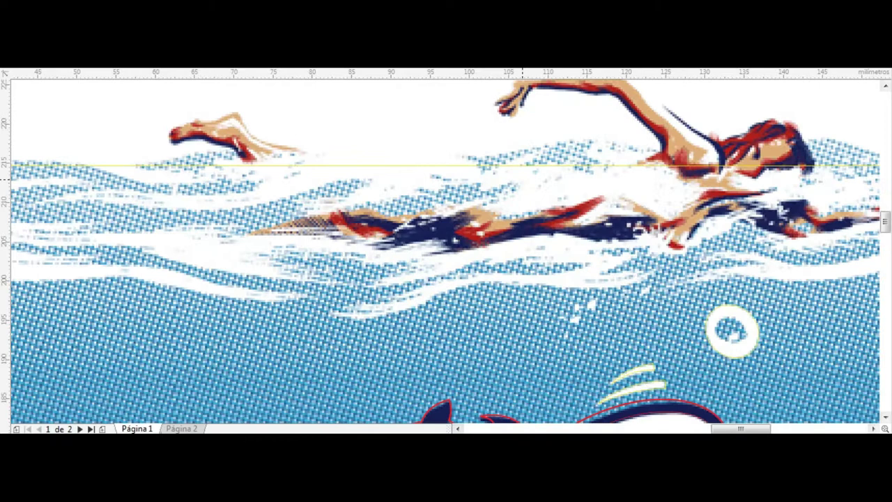
scroll(418, 180, "down", 2)
scroll(436, 91, "down", 2)
scroll(714, 192, "down", 3)
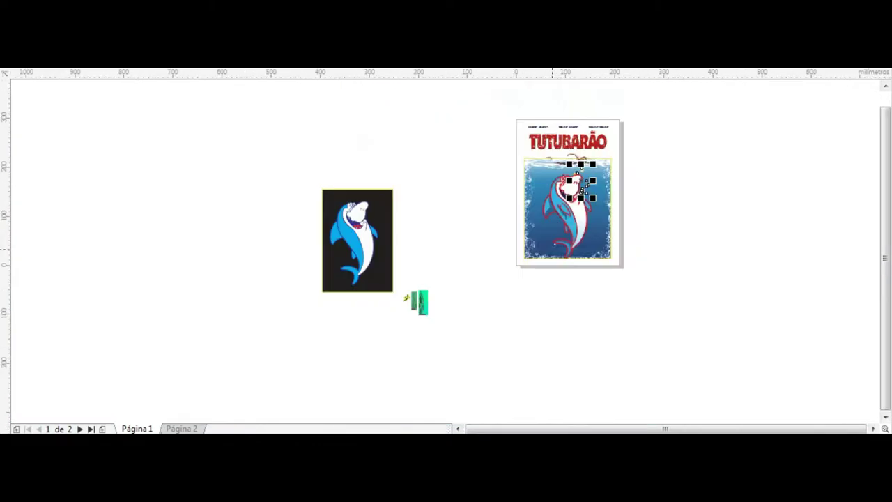
scroll(577, 166, "up", 8)
scroll(577, 165, "up", 3)
Step: Select the large and small bubbles and draw an ellipse over the large bubble
left_click(634, 143)
left_click(634, 143)
scroll(544, 221, "down", 4)
scroll(529, 227, "up", 3)
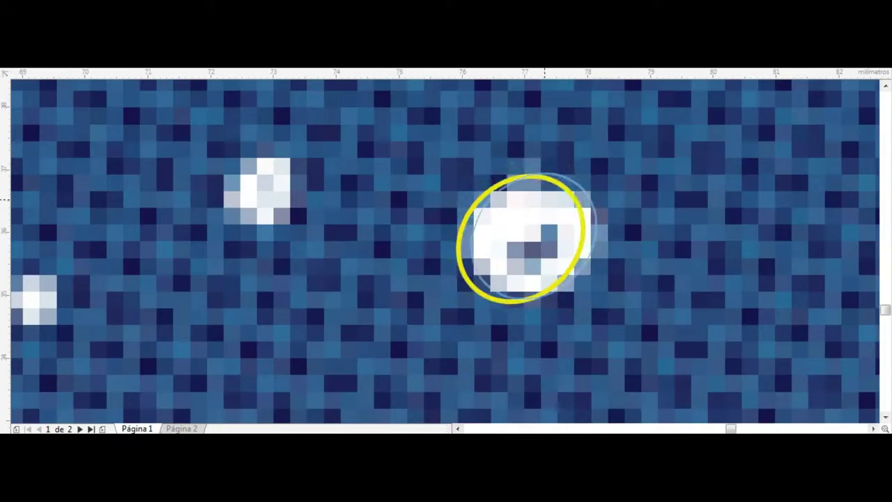
scroll(488, 209, "down", 1)
left_click(408, 190)
scroll(540, 217, "up", 3)
left_click_drag(529, 202, 585, 258)
scroll(539, 217, "down", 4)
scroll(446, 251, "down", 4)
scroll(446, 251, "up", 2)
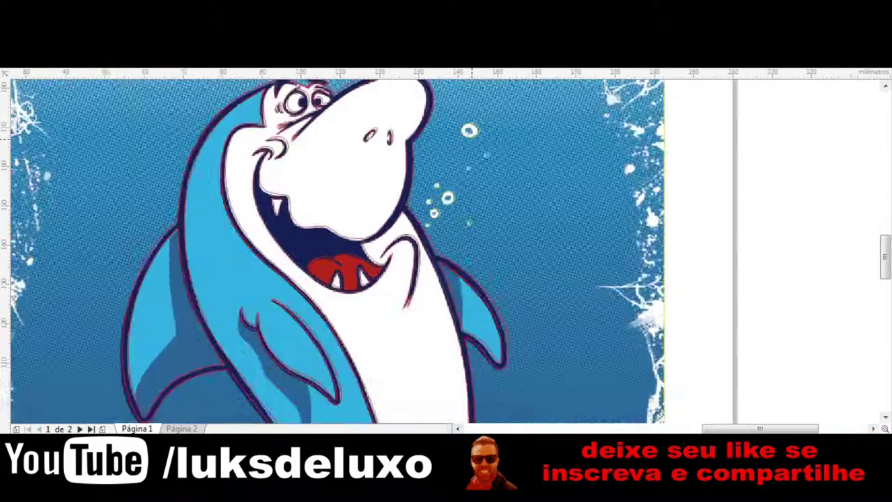
scroll(446, 251, "down", 2)
scroll(446, 251, "down", 2)
Step: Draw a new rectangle beside the poster page
left_click(422, 206)
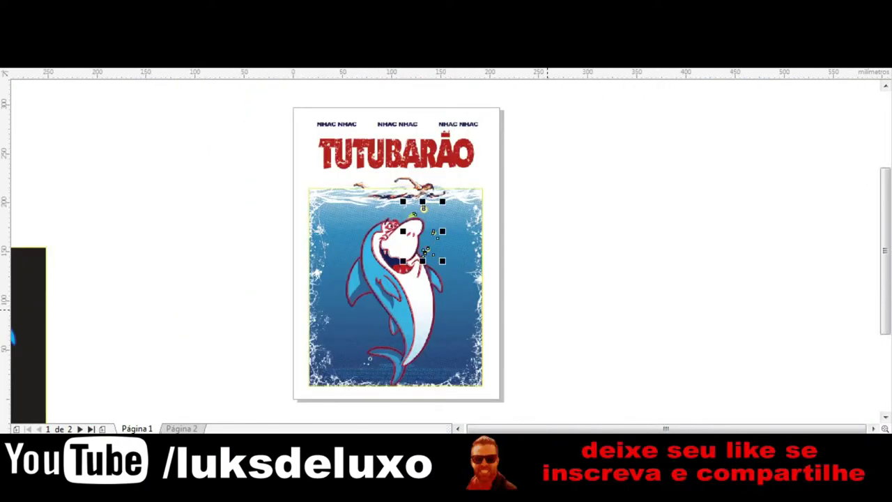
scroll(423, 206, "up", 2)
scroll(337, 217, "up", 4)
scroll(336, 216, "down", 5)
scroll(337, 216, "down", 2)
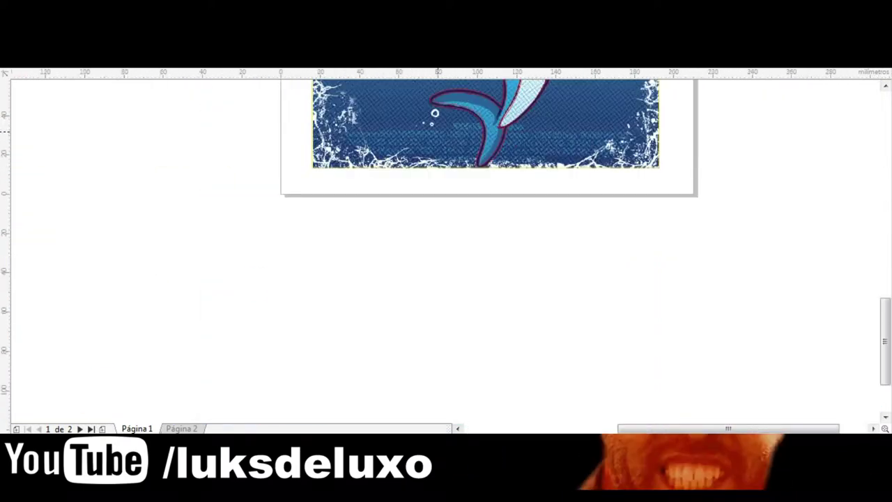
scroll(302, 96, "up", 2)
scroll(303, 95, "down", 3)
left_click_drag(487, 133, 660, 330)
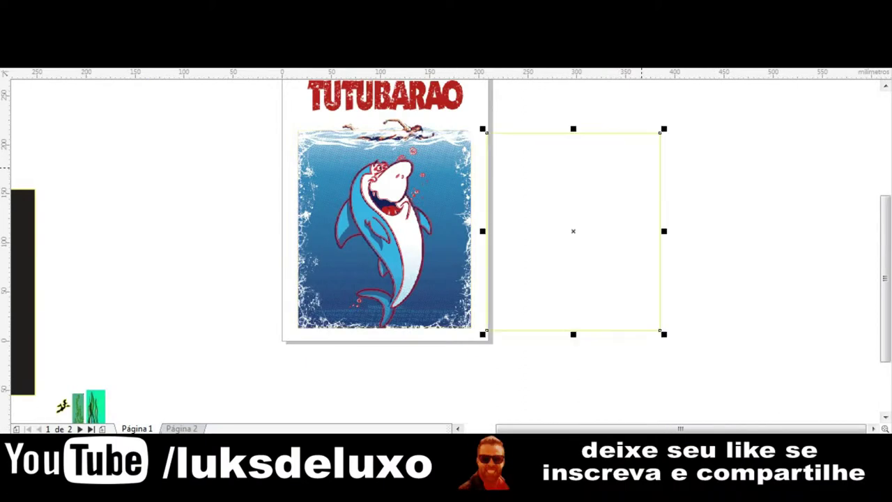
Step: Give the rectangle a vertical gradient from sampled light blue at top to deep blue lower down
left_click(65, 399)
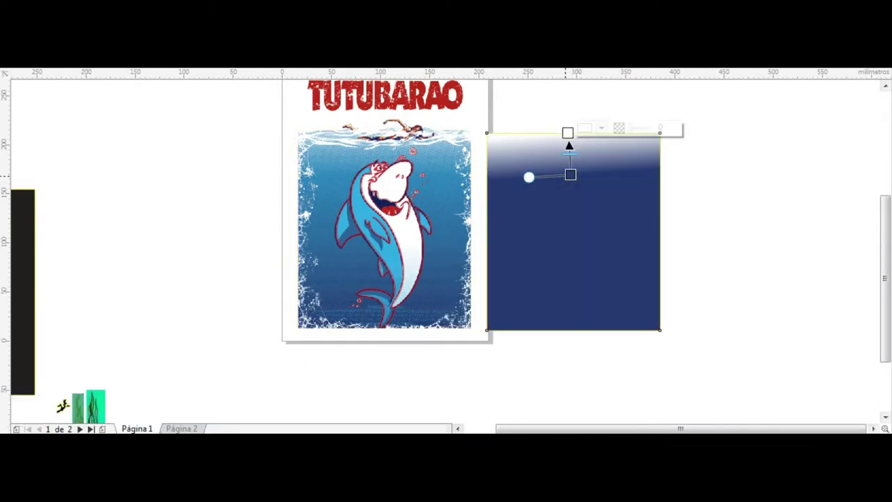
left_click_drag(567, 133, 567, 296)
left_click(600, 129)
left_click(631, 164)
left_click(466, 140)
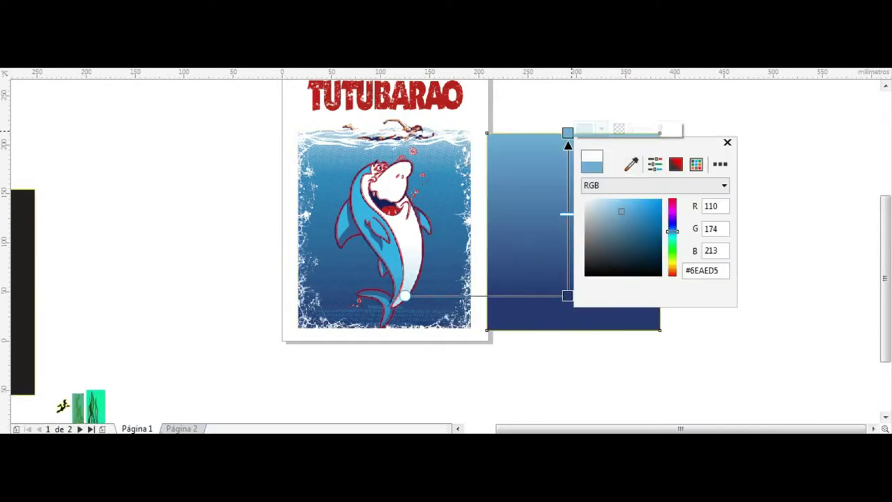
left_click_drag(567, 295, 569, 366)
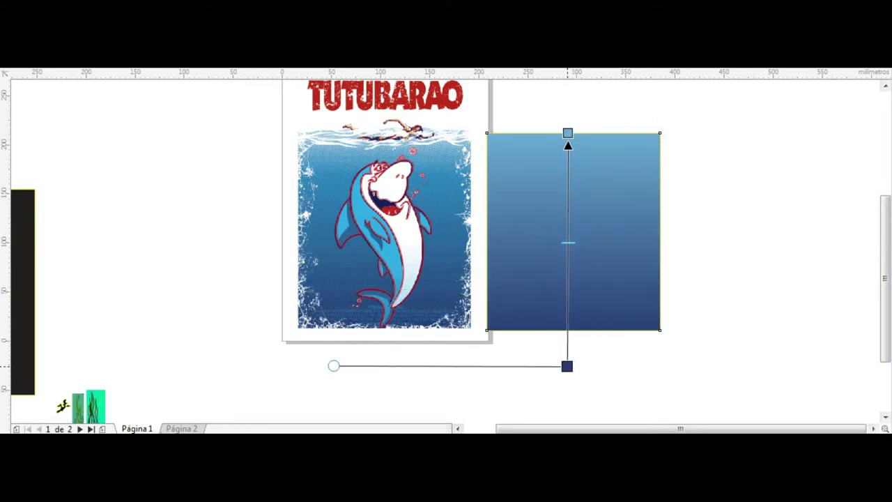
key("space")
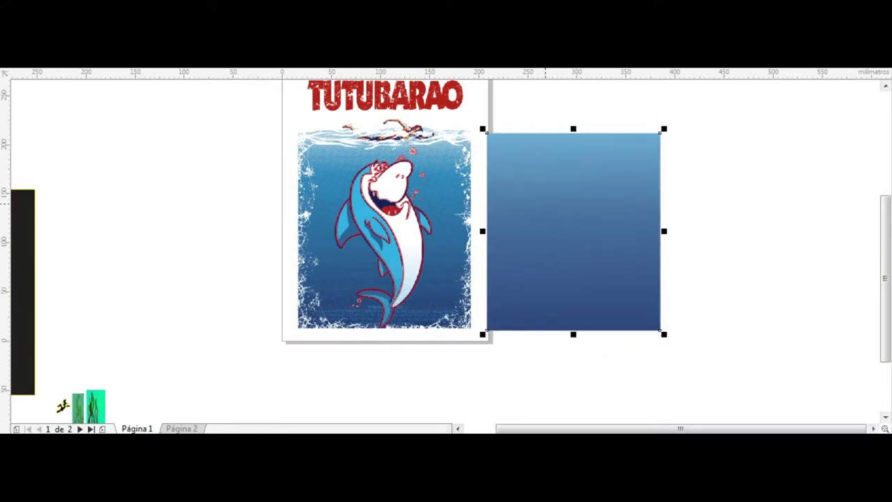
left_click(142, 68)
left_click(167, 62)
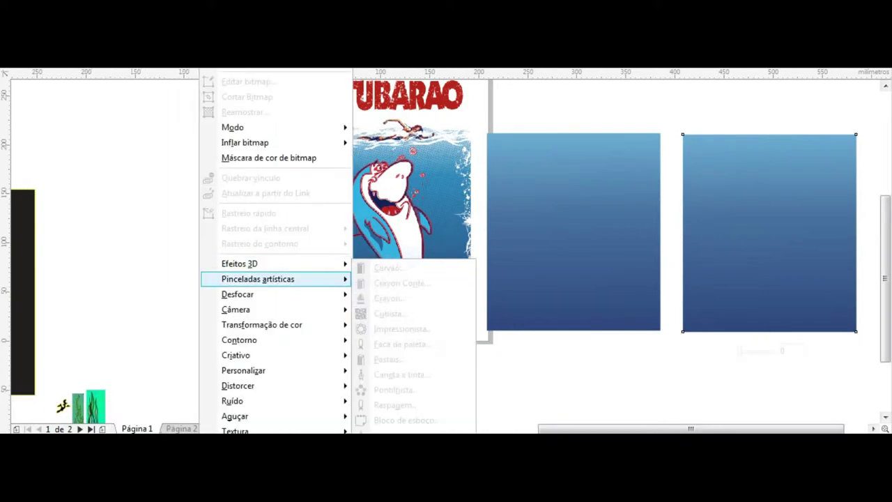
Step: Move the gradient rectangle onto the poster and send it behind the shark
key("Escape")
key("Escape")
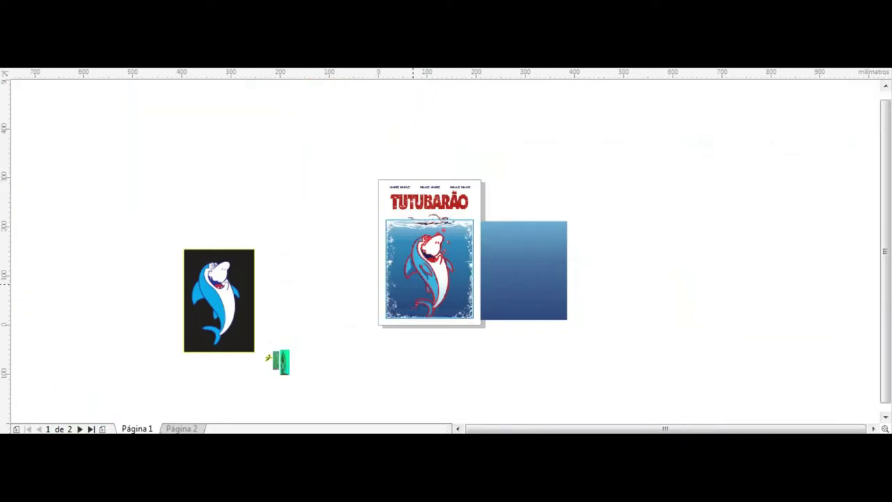
left_click_drag(522, 268, 422, 268)
right_click(457, 268)
left_click(718, 336)
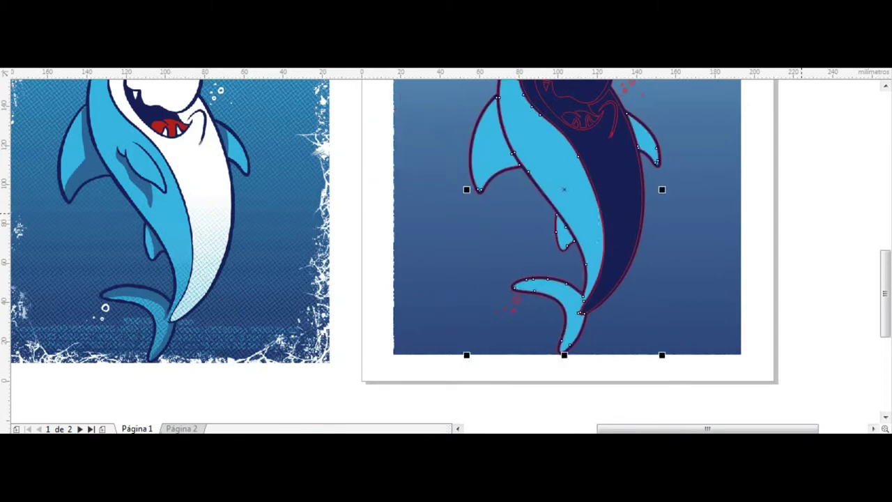
Step: Position the shark body shape and fill the selected shark shapes light blue
left_click_drag(568, 189, 569, 175)
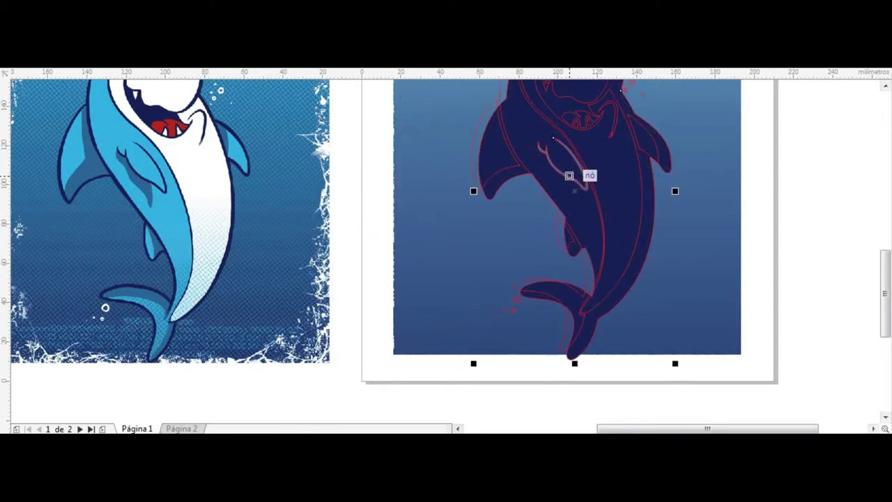
left_click_drag(382, 112, 619, 242)
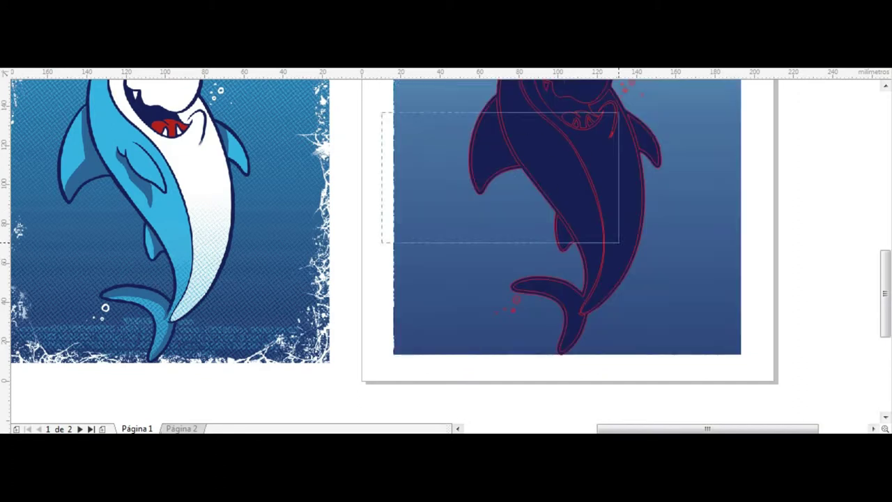
left_click(559, 232)
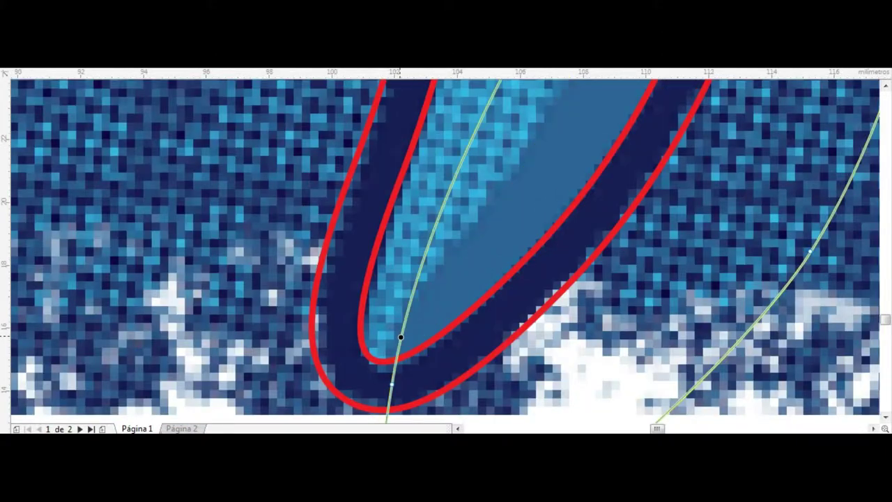
Step: Draw a closed tail shadow shape node by node and tuck it behind the shark's outline
scroll(460, 376, "down", 2)
scroll(460, 377, "down", 2)
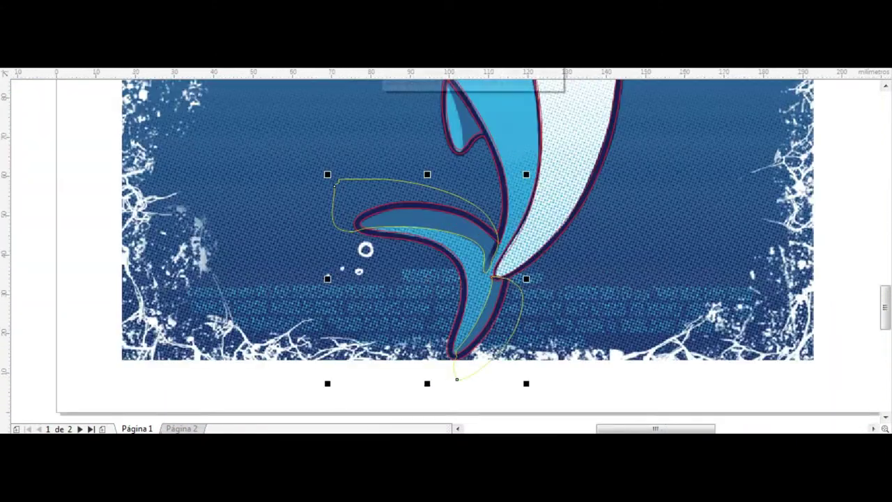
scroll(459, 376, "up", 2)
left_click(6, 148)
left_click(34, 185)
left_click(476, 347)
left_click(426, 146)
key("shift+Page_Down")
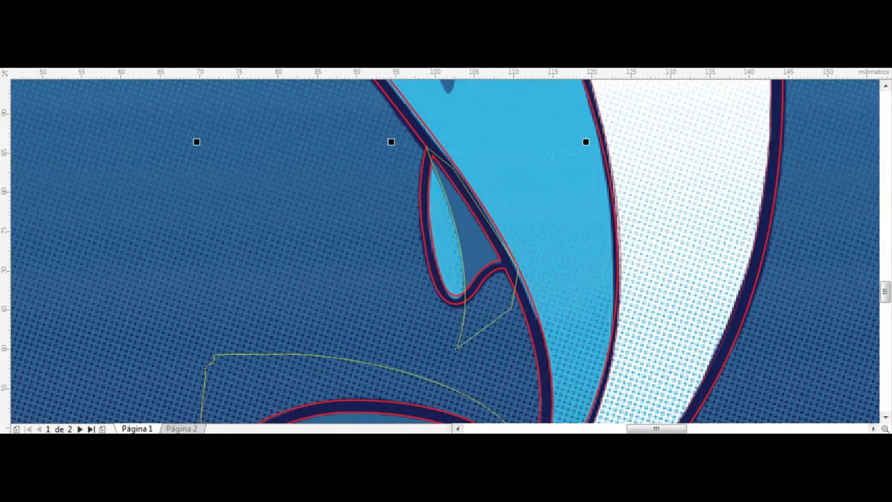
Step: Draw a closed shadow shape inside the fin
scroll(418, 390, "down", 2)
left_click(236, 367)
left_click(304, 200)
left_click(292, 95)
scroll(292, 95, "up", 2)
scroll(334, 335, "down", 2)
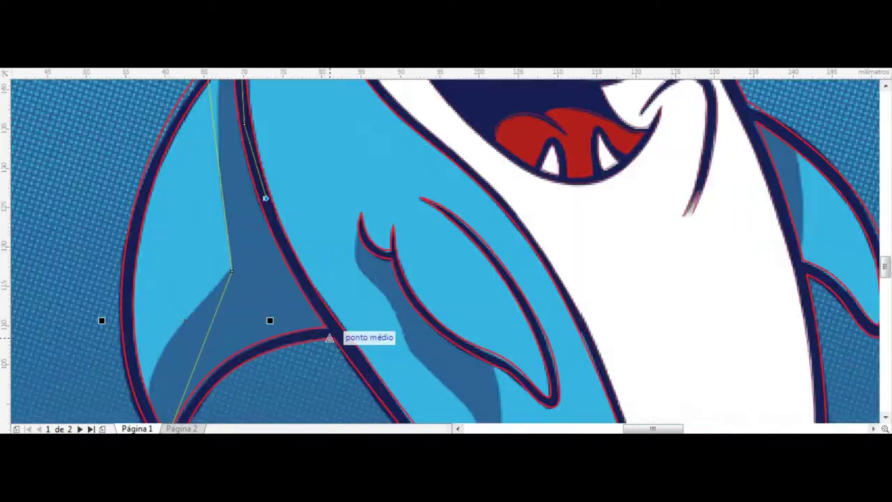
scroll(335, 376, "down", 2)
scroll(328, 376, "up", 2)
left_click(276, 400)
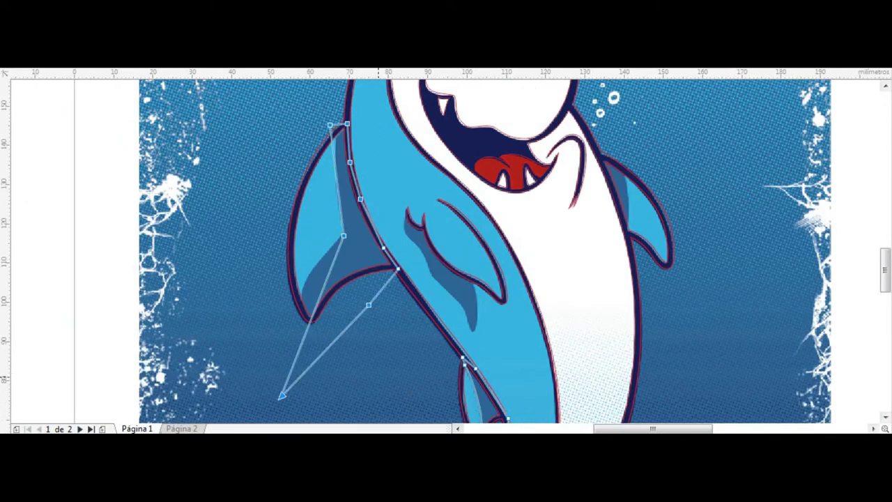
Step: Snap the fin shadow's top node to the fin edge and curve its left and right edges to follow the fin
scroll(334, 139, "up", 5)
left_click_drag(335, 163, 370, 161)
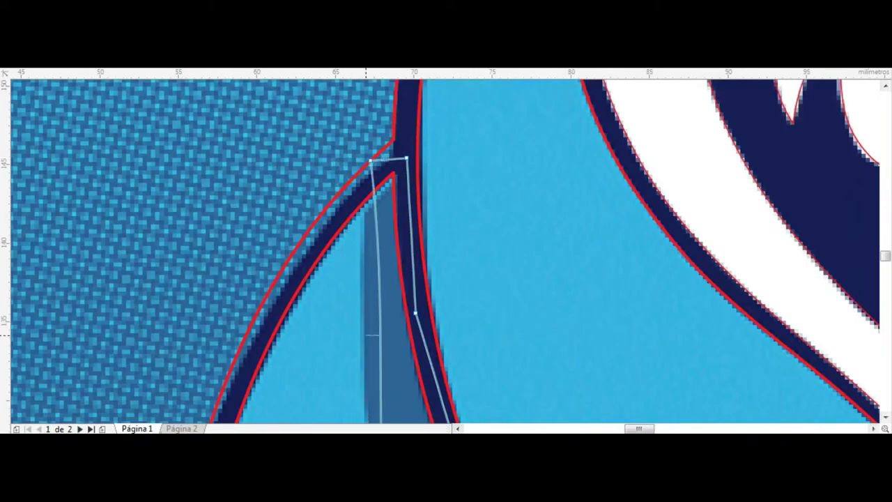
scroll(370, 161, "down", 5)
scroll(297, 130, "up", 2)
scroll(298, 130, "up", 1)
scroll(298, 130, "up", 1)
scroll(297, 130, "up", 2)
scroll(441, 195, "up", 1)
scroll(223, 206, "up", 1)
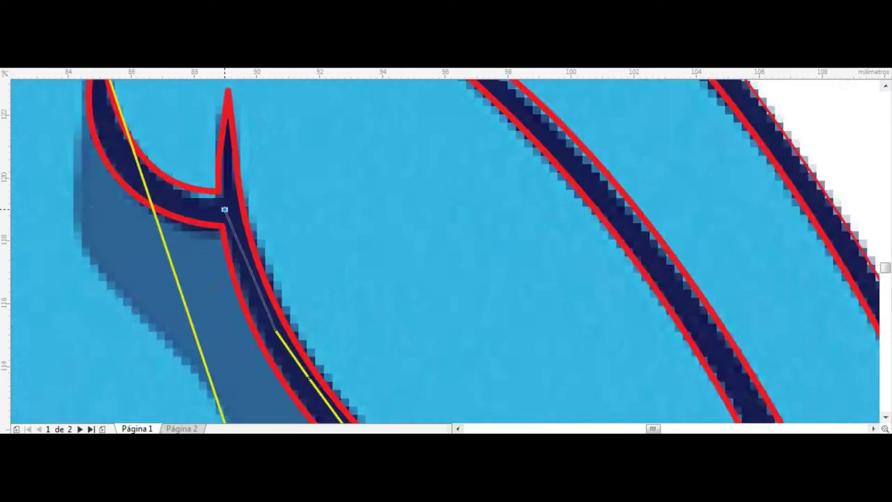
scroll(175, 216, "up", 1)
scroll(176, 216, "down", 5)
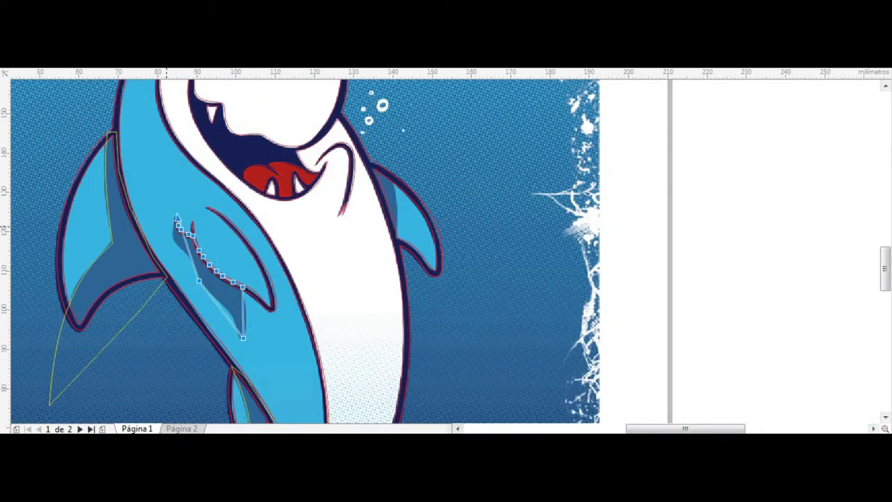
scroll(176, 259, "up", 3)
left_click_drag(177, 273, 161, 200)
scroll(160, 200, "down", 1)
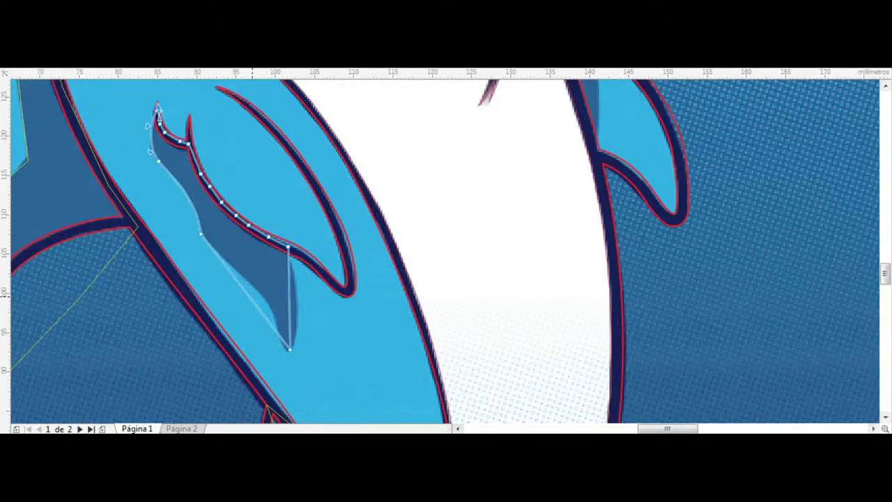
scroll(286, 329, "up", 2)
scroll(287, 330, "down", 1)
left_click_drag(292, 265, 312, 257)
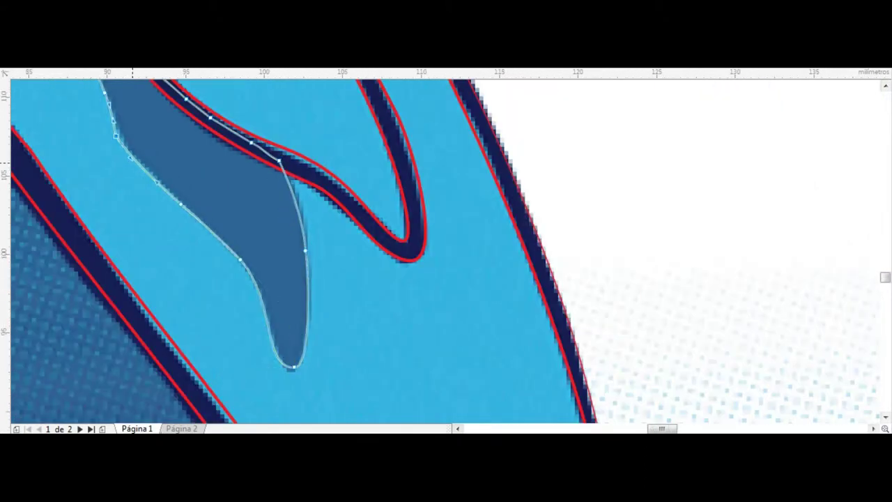
scroll(132, 164, "down", 5)
scroll(339, 220, "up", 5)
Step: Draw the small fin's shadow shape, send it behind the outlines, and zoom to all objects
left_click(340, 221)
left_click(348, 418)
left_click(289, 268)
left_click(339, 220)
key("shift+Page_Down")
key("F4")
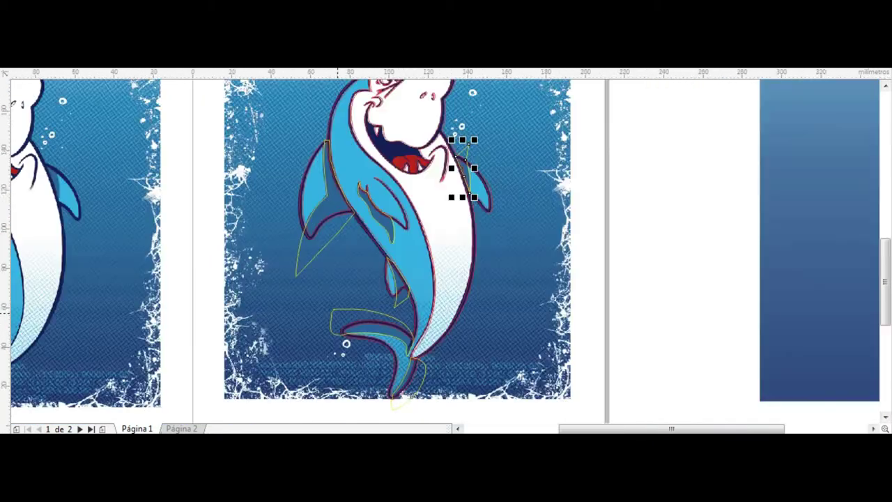
scroll(379, 255, "up", 3)
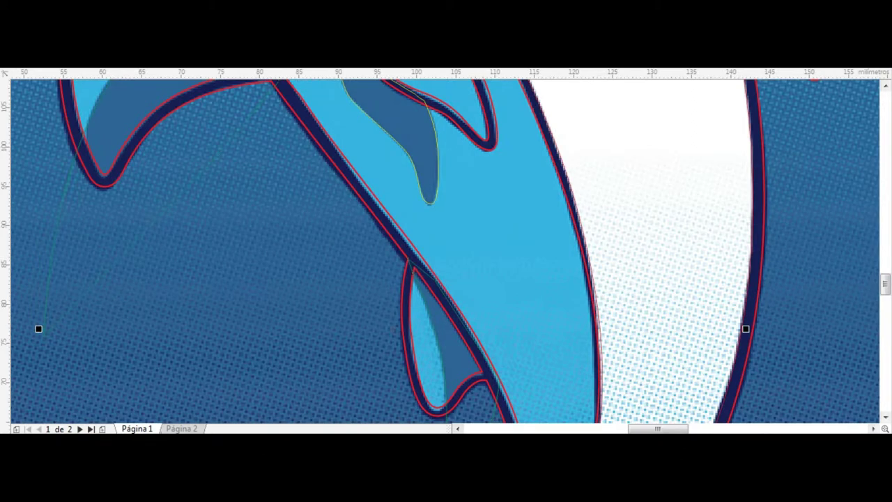
scroll(418, 177, "down", 3)
scroll(418, 177, "down", 2)
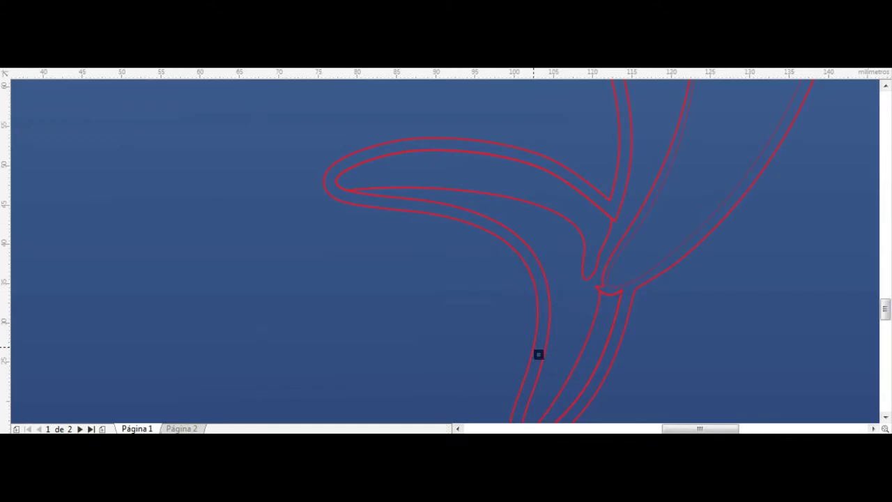
Step: Apply the sampled dark navy #161F5A to the traced shark's outline shape
left_click(537, 355)
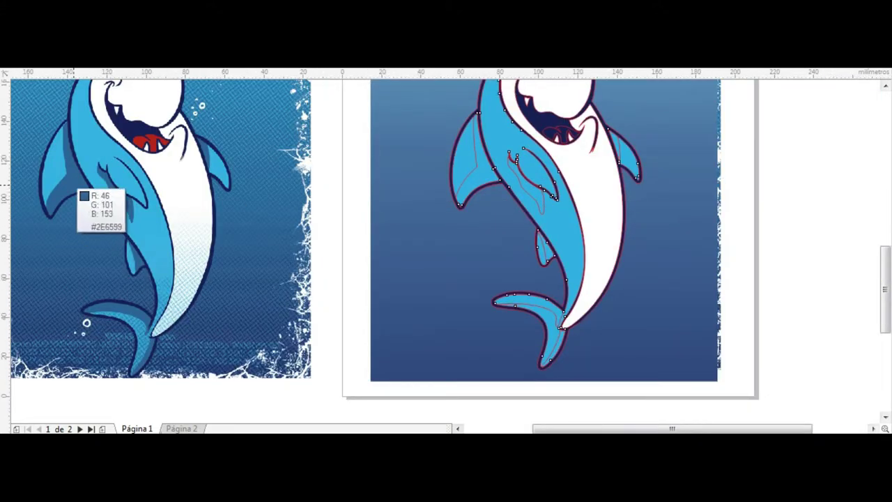
scroll(550, 135, "up", 4)
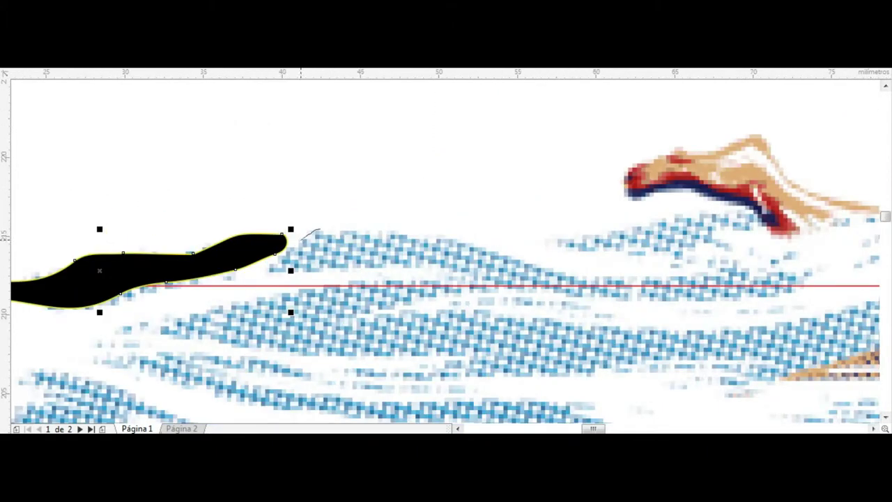
Step: Trace closed freehand outlines around the foam streaks along the water surface, near the swimmer's foot
left_click_drag(301, 239, 735, 328)
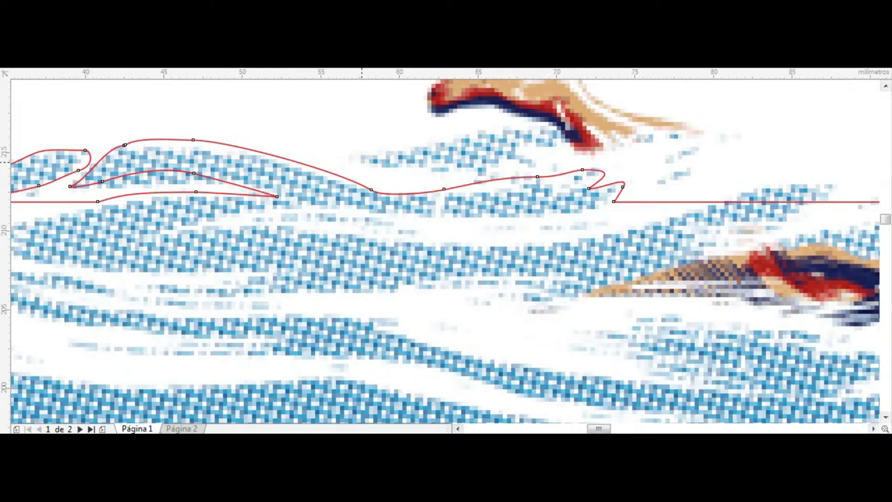
left_click_drag(354, 154, 404, 151)
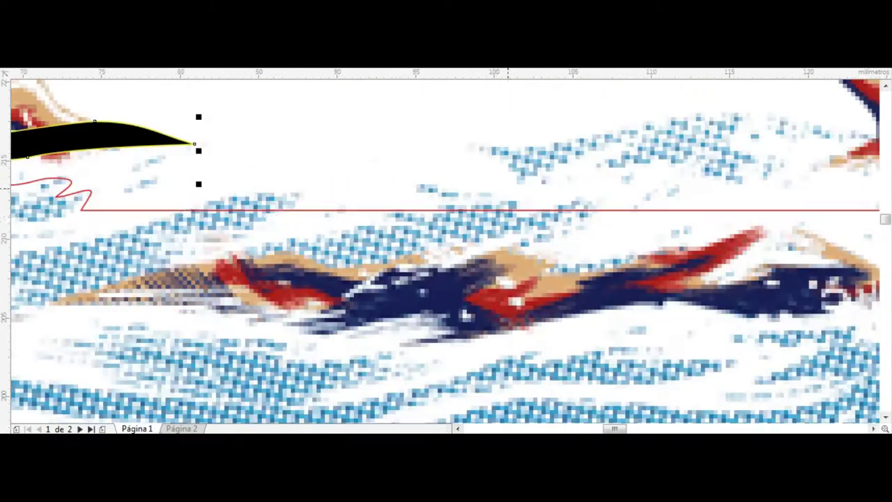
left_click_drag(578, 193, 363, 223)
left_click_drag(471, 147, 509, 174)
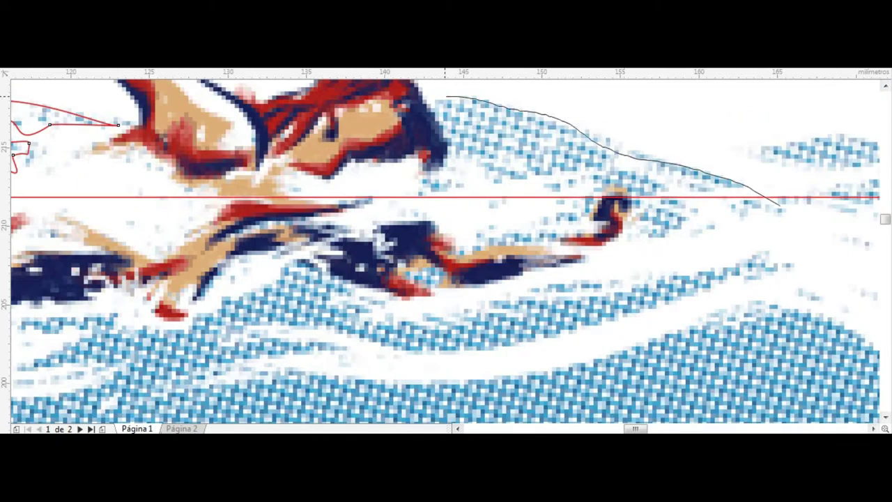
left_click_drag(780, 205, 446, 98)
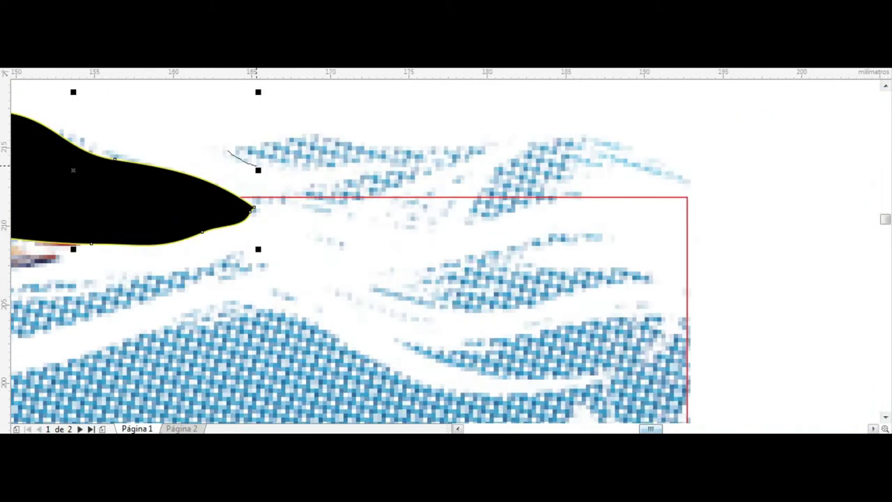
left_click_drag(228, 150, 505, 144)
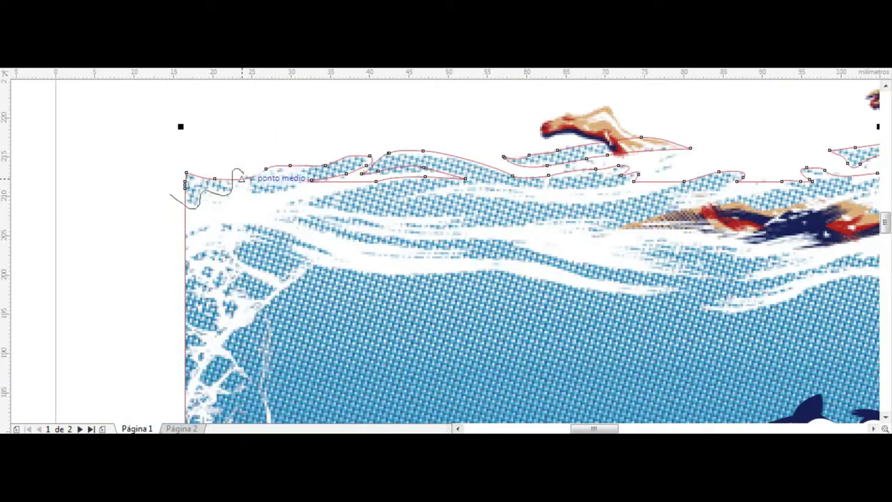
Step: Outline the left foam lobe and the long lower streak, then trim them from the red wave
mouse_move(208, 224)
left_mouse_down()
mouse_move(171, 196)
mouse_move(118, 225)
left_mouse_up()
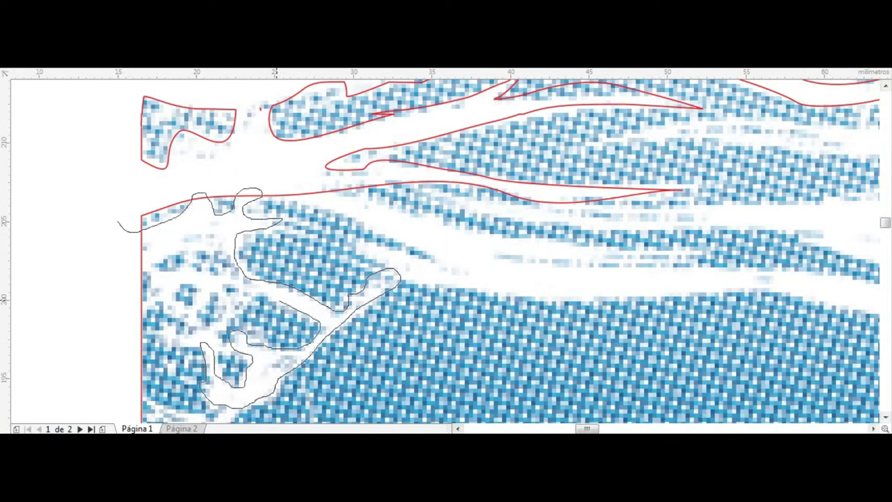
left_click_drag(118, 225, 143, 269)
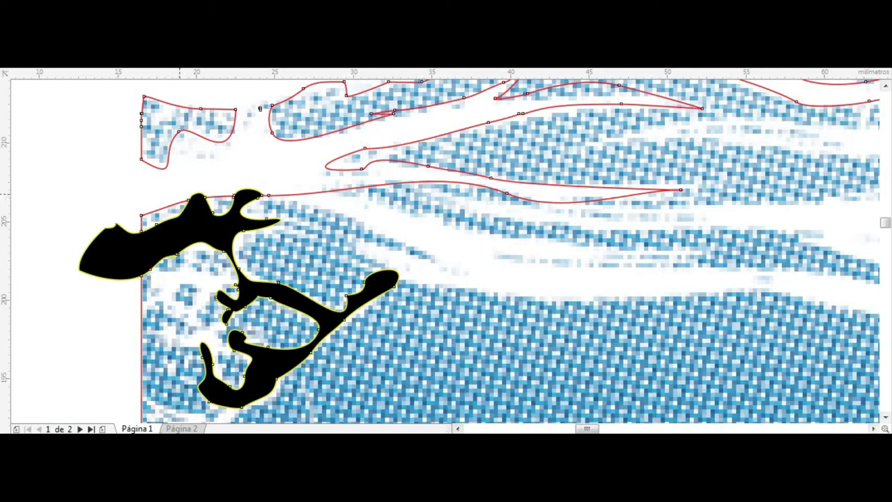
key("ctrl+l")
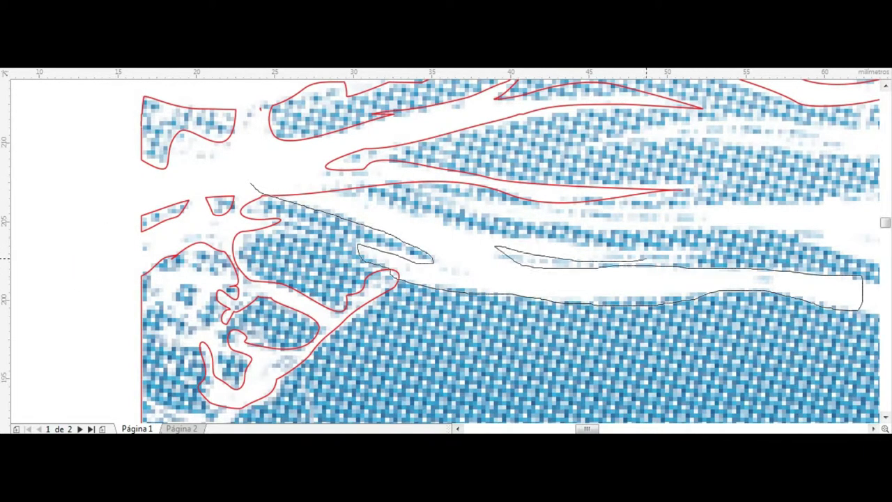
mouse_move(401, 168)
left_mouse_down()
mouse_move(507, 220)
mouse_move(403, 161)
left_mouse_up()
key("ctrl+l")
Step: Draw small closed gap shapes over the white foam gaps, including a triangular one and one along the upper wave
scroll(255, 134, "down", 2)
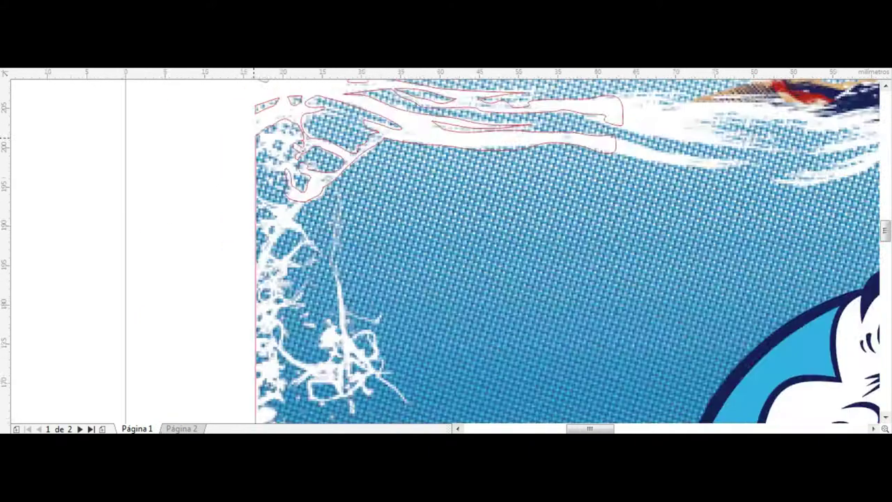
scroll(256, 134, "up", 2)
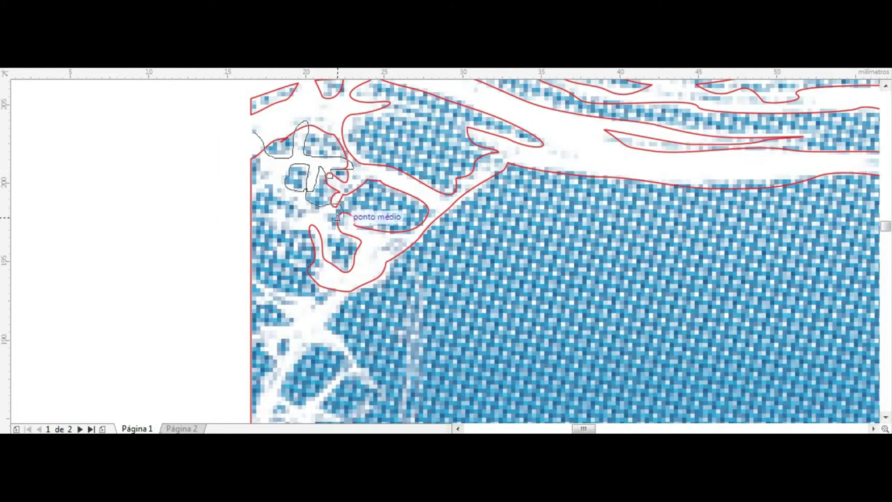
left_click_drag(251, 188, 246, 197)
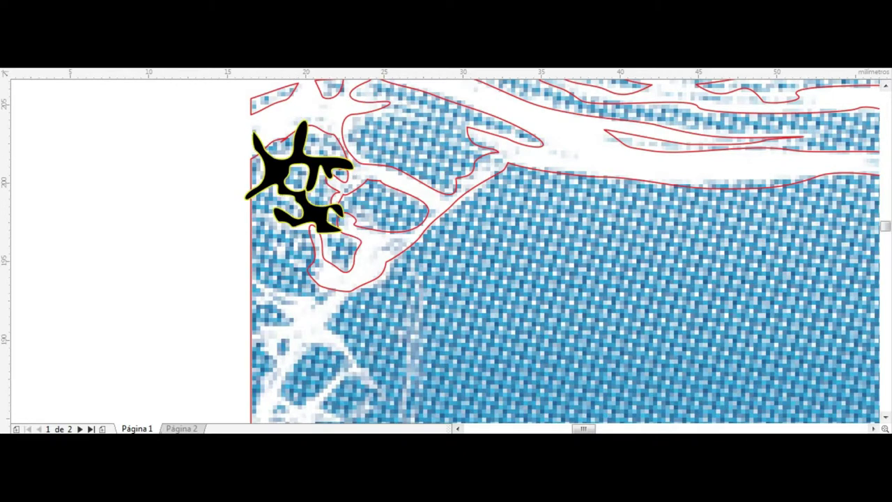
left_click_drag(300, 174, 67, 188)
scroll(249, 202, "up", 5)
left_click_drag(186, 231, 188, 231)
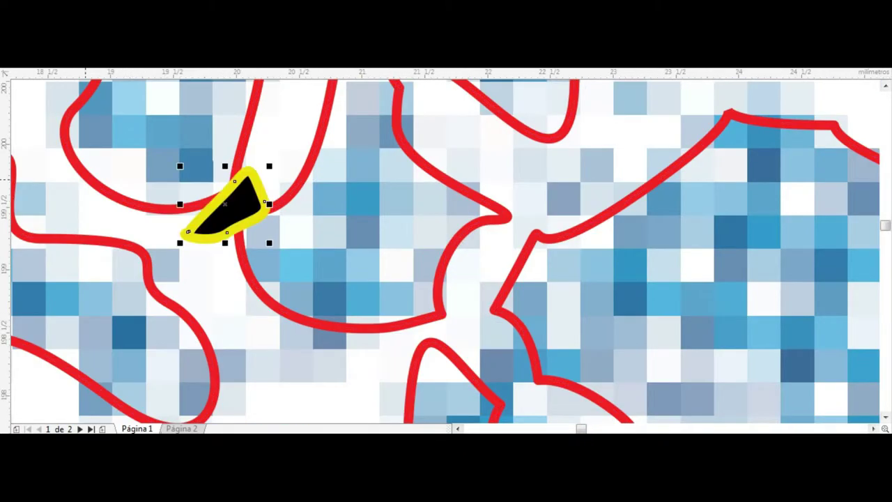
scroll(224, 203, "down", 5)
scroll(224, 203, "up", 5)
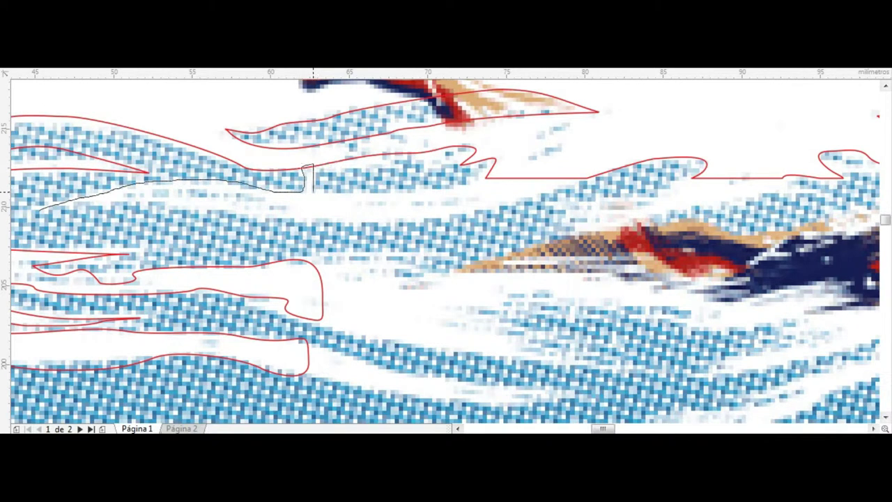
left_click_drag(618, 182, 615, 167)
key("Delete")
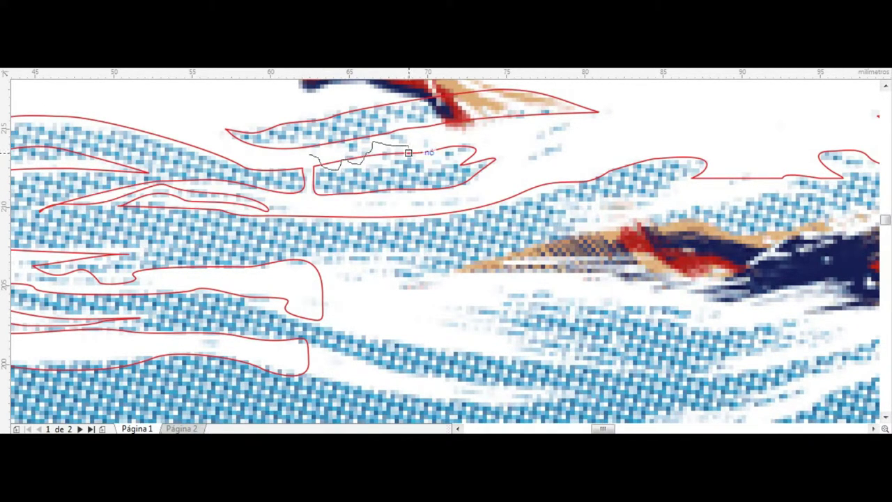
Step: Draw a long gap shape below the swimmer and delete the unwanted gap shapes
left_click_drag(362, 143, 310, 155)
key("Delete")
scroll(446, 250, "down", 3)
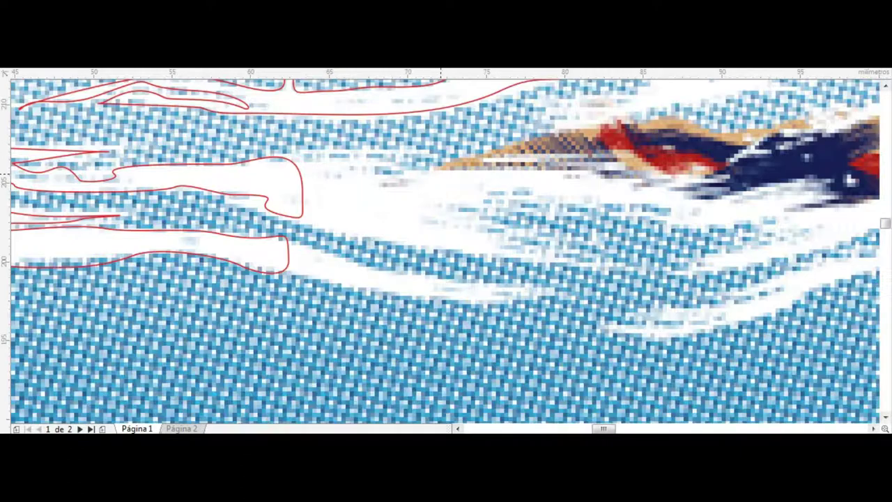
left_click_drag(366, 291, 208, 244)
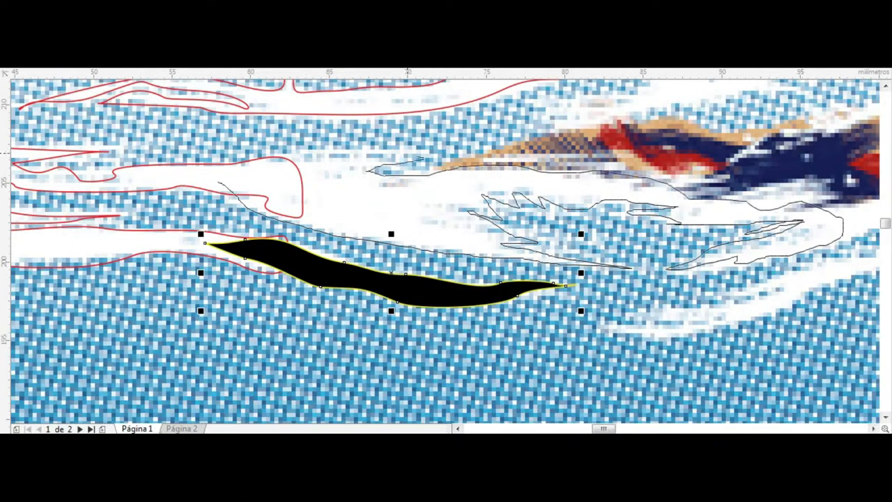
key("Delete")
key("ctrl+z")
key("Delete")
scroll(215, 183, "down", 3)
scroll(209, 188, "up", 3)
Step: Trace more closed gap shapes above, under the arm of, and beside the swimmer
left_click_drag(202, 189, 345, 159)
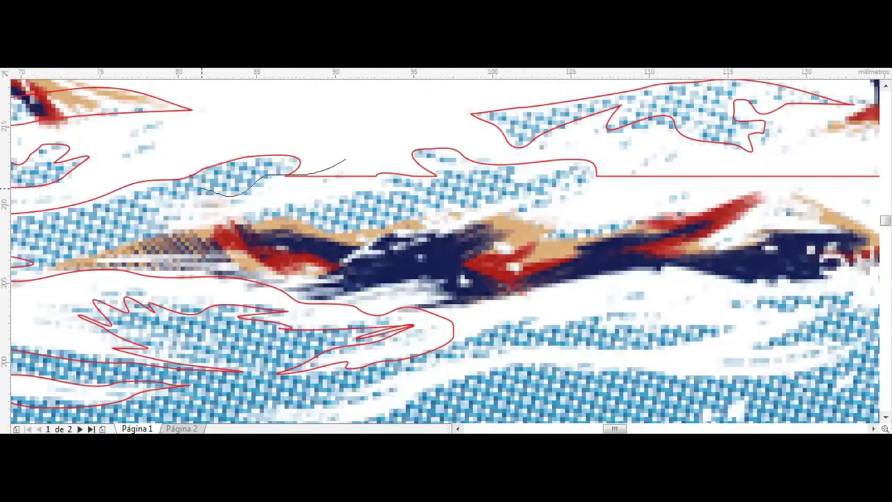
left_click_drag(160, 230, 150, 230)
left_click_drag(520, 159, 584, 180)
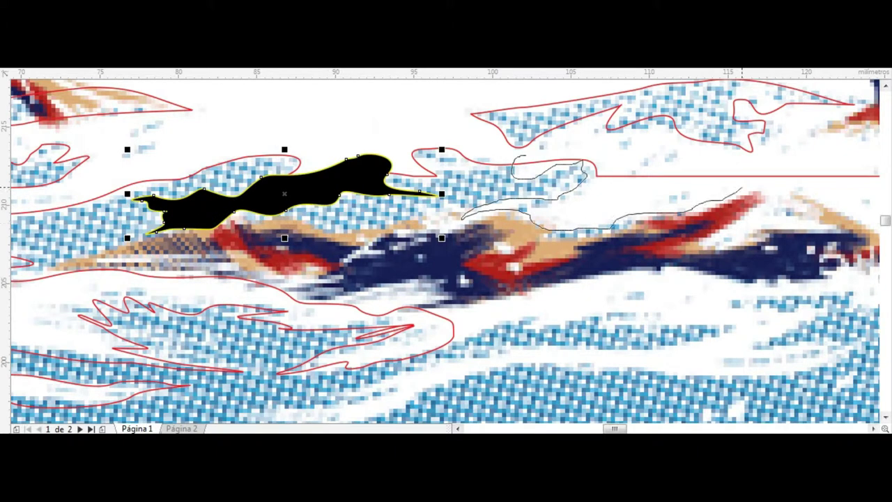
left_click_drag(742, 188, 522, 158)
left_click_drag(398, 320, 303, 314)
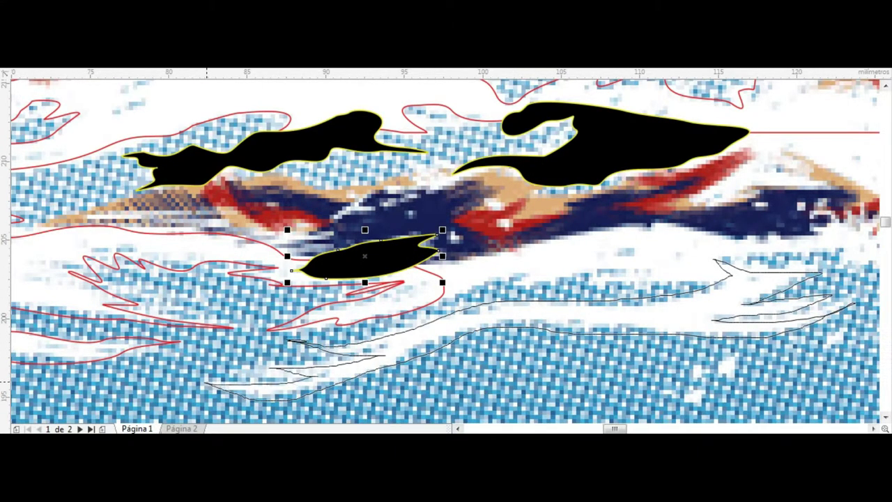
left_click_drag(207, 382, 205, 382)
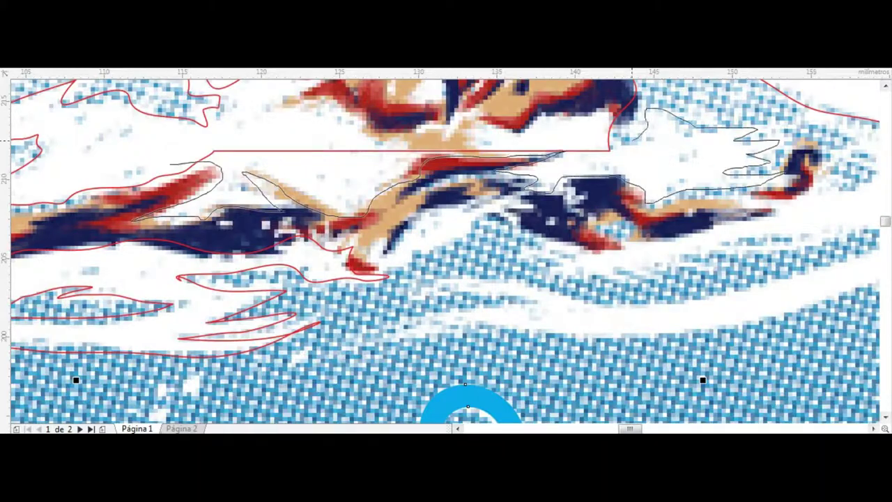
key("Delete")
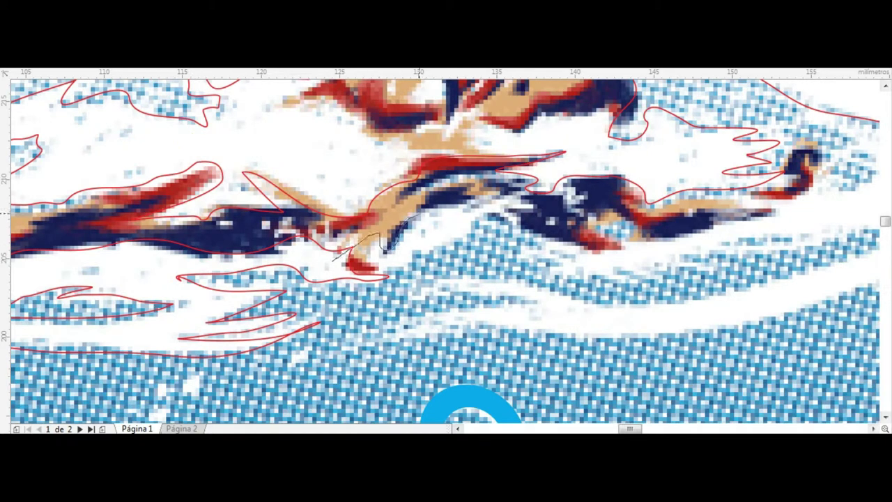
left_click(333, 262)
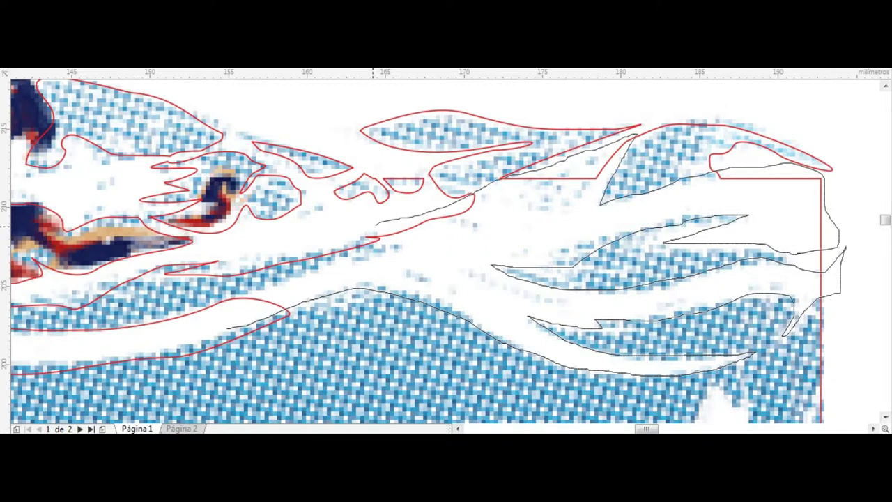
left_click(225, 327)
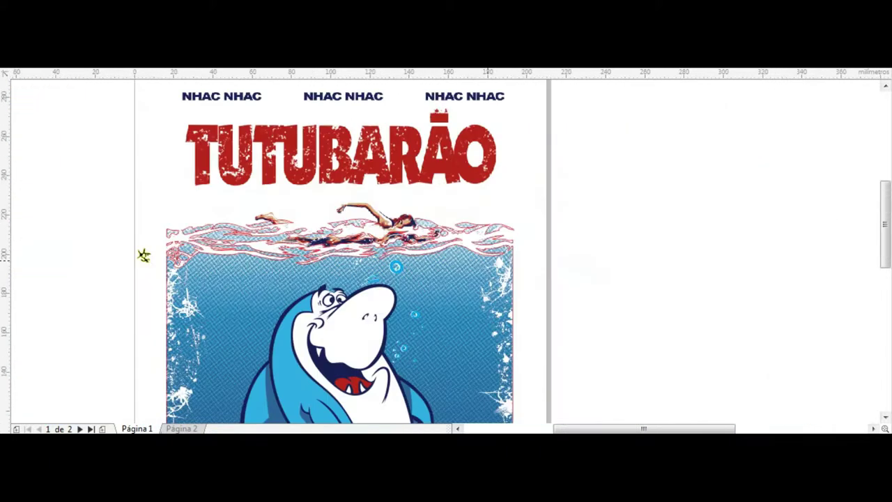
Step: Copy the gradient fill from the blue rectangle onto the ocean with Copy Properties
scroll(365, 119, "up", 3)
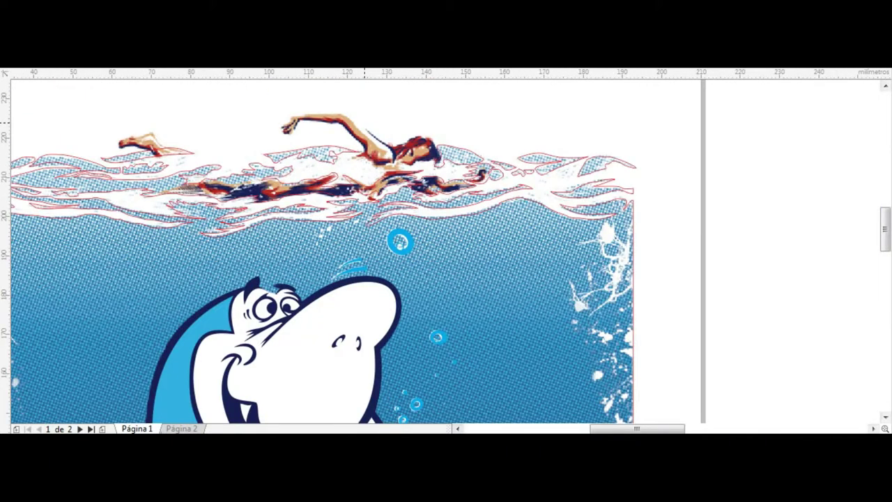
key("ctrl+shift+a")
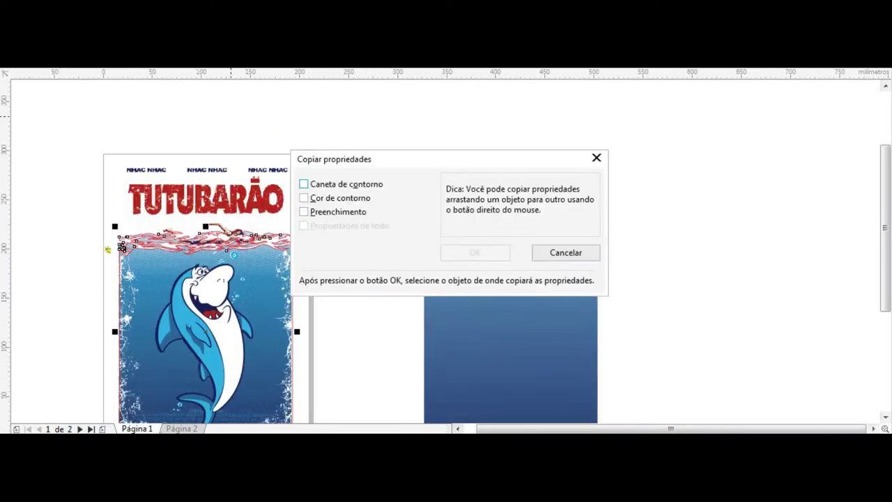
left_click(305, 207)
left_click(474, 252)
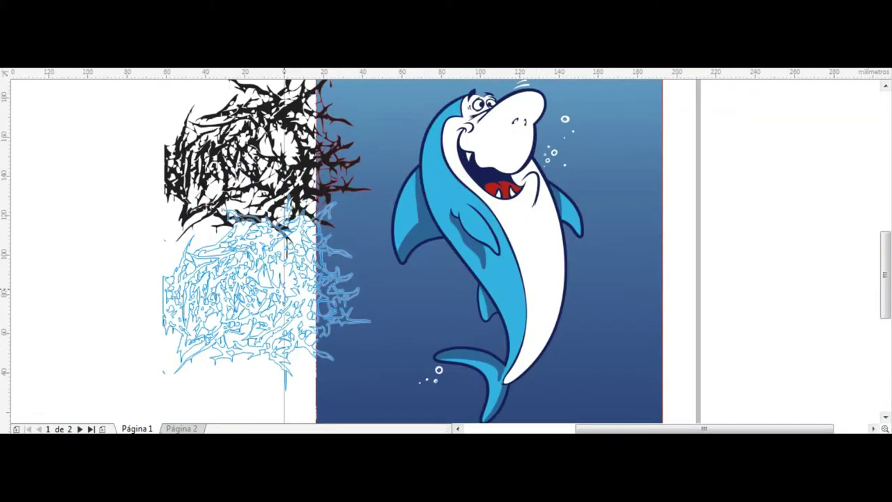
Step: Trim the scribble pattern out of the water's left edge and extend the water to the page bottom
left_click_drag(386, 296, 386, 295)
scroll(366, 348, "down", 3)
left_click_drag(364, 202, 376, 172)
left_click_drag(294, 221, 174, 251)
left_click(392, 62)
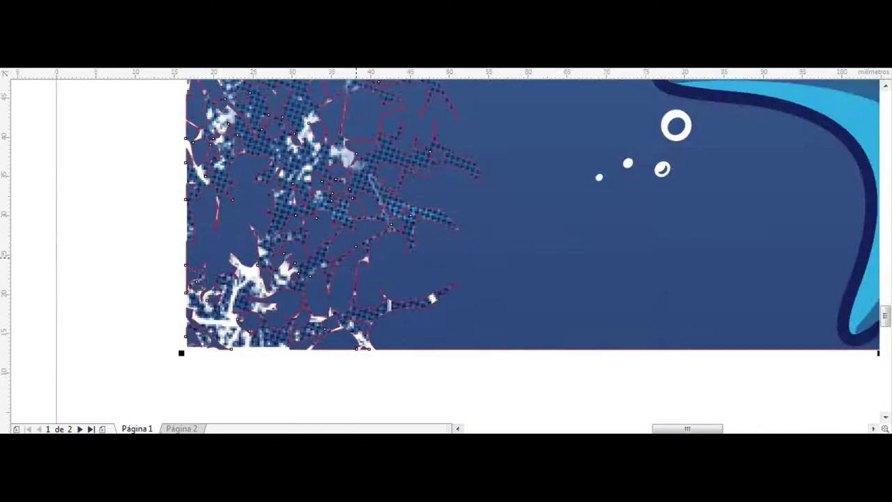
left_click_drag(311, 279, 312, 304)
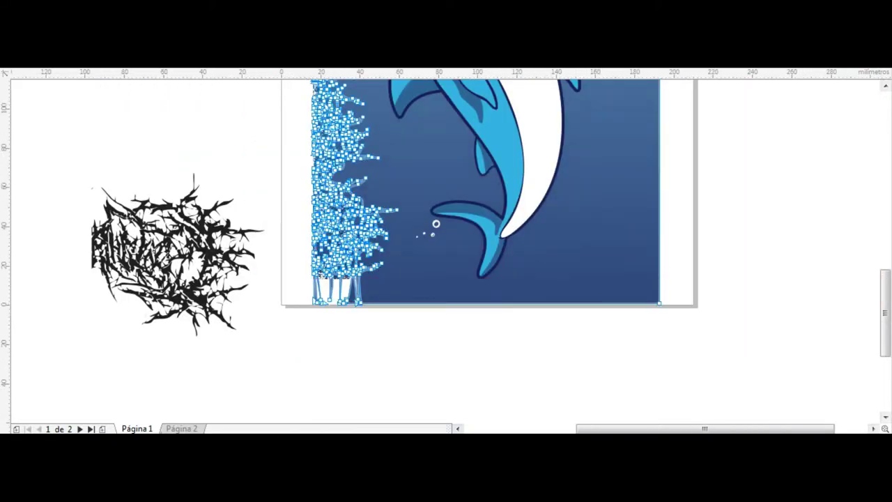
mouse_move(177, 254)
left_mouse_down()
mouse_move(307, 241)
mouse_move(368, 349)
mouse_move(510, 349)
mouse_move(738, 268)
mouse_move(780, 195)
left_mouse_up()
left_click(272, 223)
Step: Rotate the scribble onto the water's right edge beside the shark and cut it out
left_click_drag(780, 195, 704, 180)
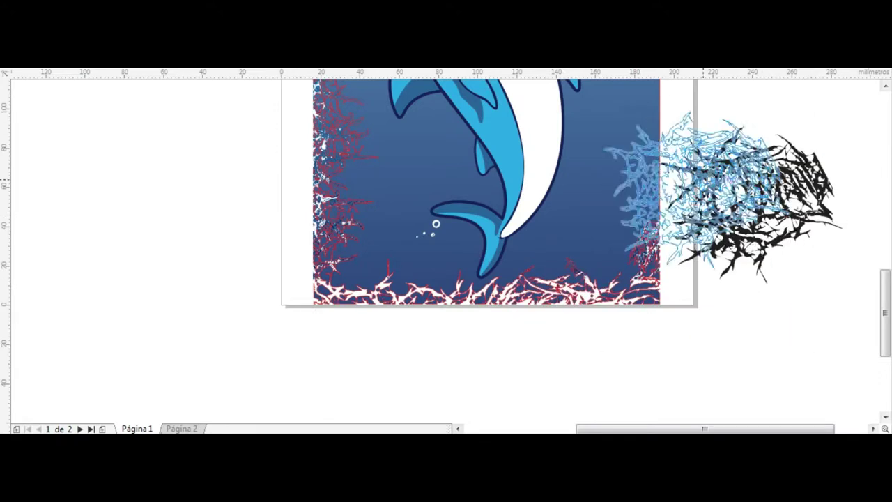
scroll(704, 209, "up", 5)
mouse_move(669, 299)
left_mouse_down()
mouse_move(697, 270)
mouse_move(697, 195)
mouse_move(687, 185)
mouse_move(717, 187)
left_mouse_up()
left_click(696, 271)
left_click(697, 270)
key("Delete")
scroll(718, 209, "down", 3)
scroll(315, 235, "down", 2)
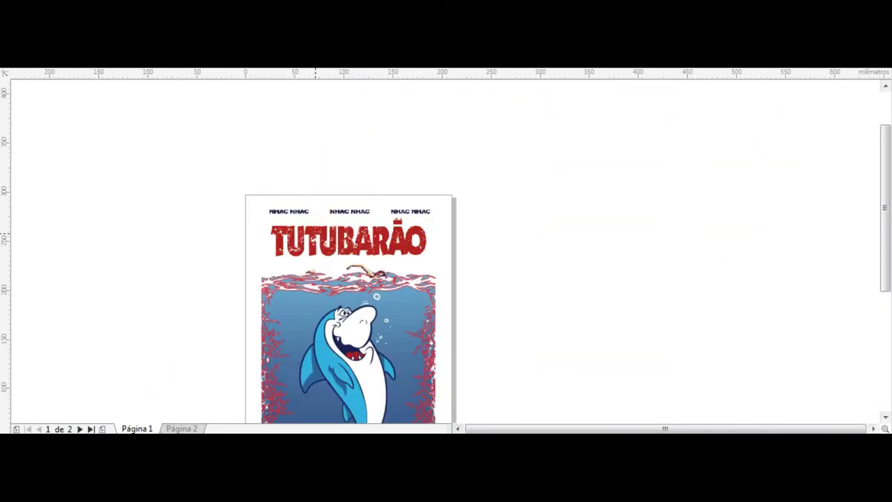
Step: Add a black band across the poster top and place the Showcard Gothic title inside it
left_click_drag(262, 322, 435, 205)
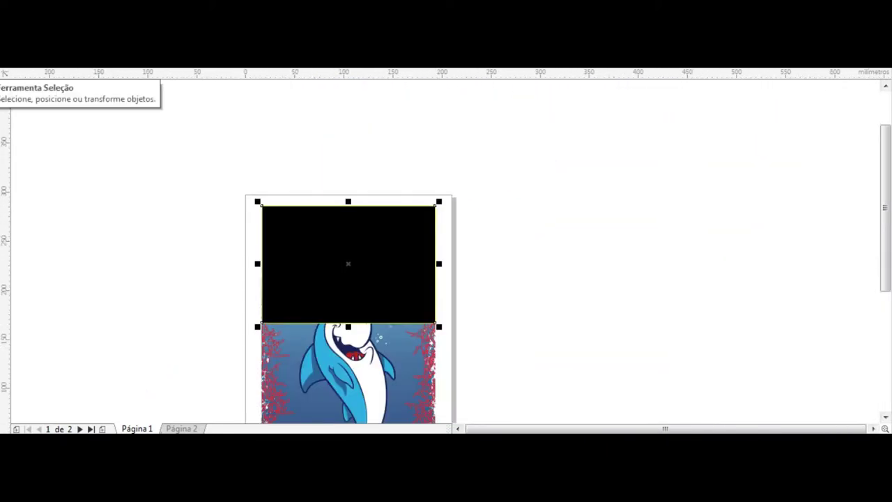
left_click_drag(502, 286, 513, 256)
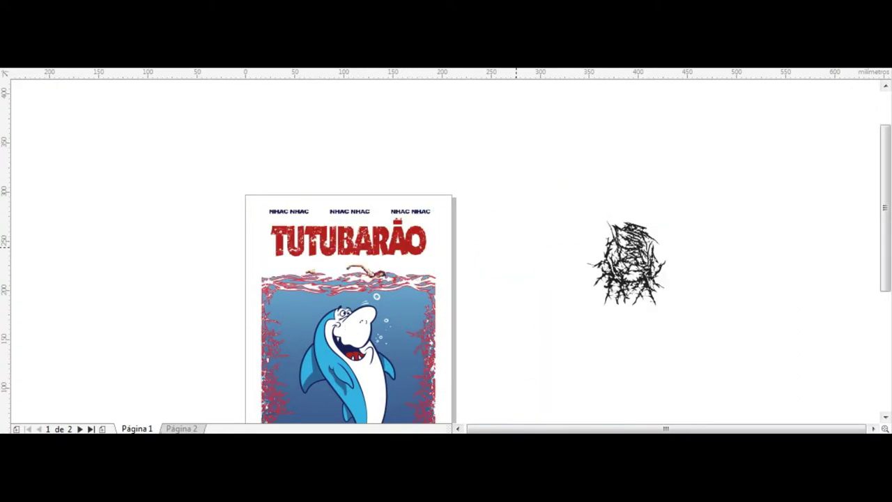
mouse_move(561, 226)
left_mouse_down()
mouse_move(344, 325)
mouse_move(348, 263)
left_mouse_up()
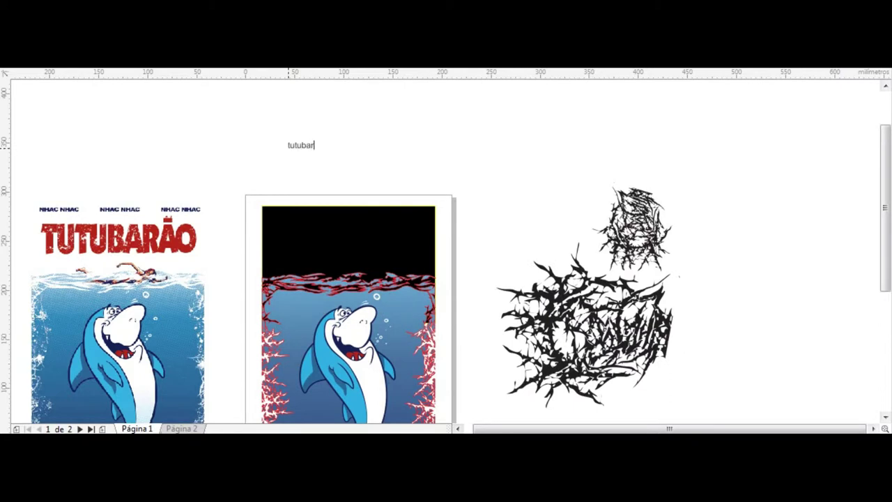
left_click(379, 79)
left_click_drag(305, 145, 348, 254)
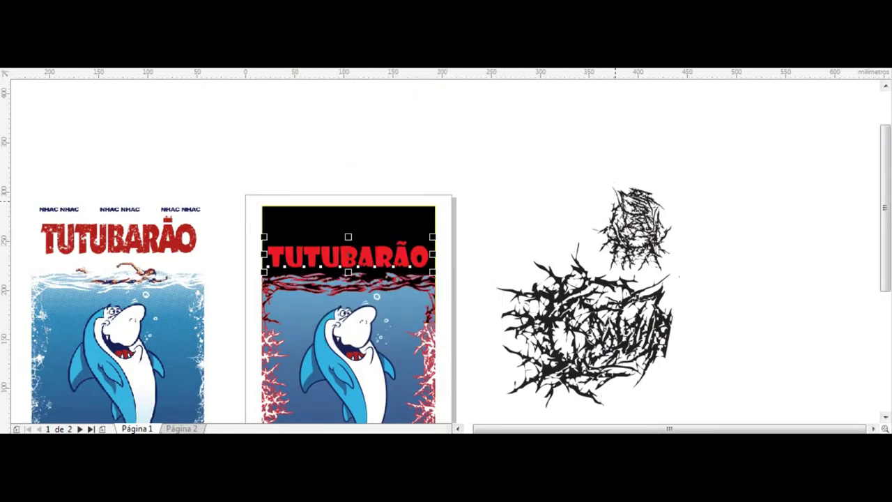
Step: Bend the TUTUBARÃO title into an arch
left_click(341, 256)
scroll(341, 257, "up", 2)
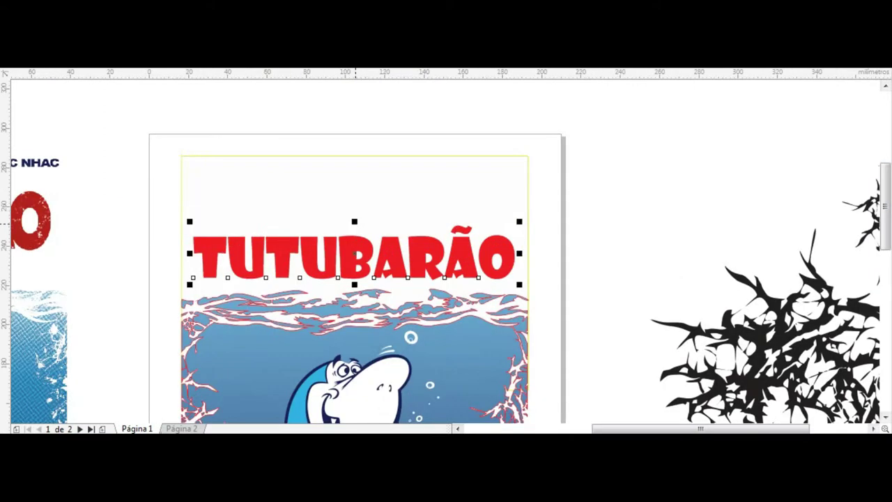
left_click(60, 397)
left_click(376, 68)
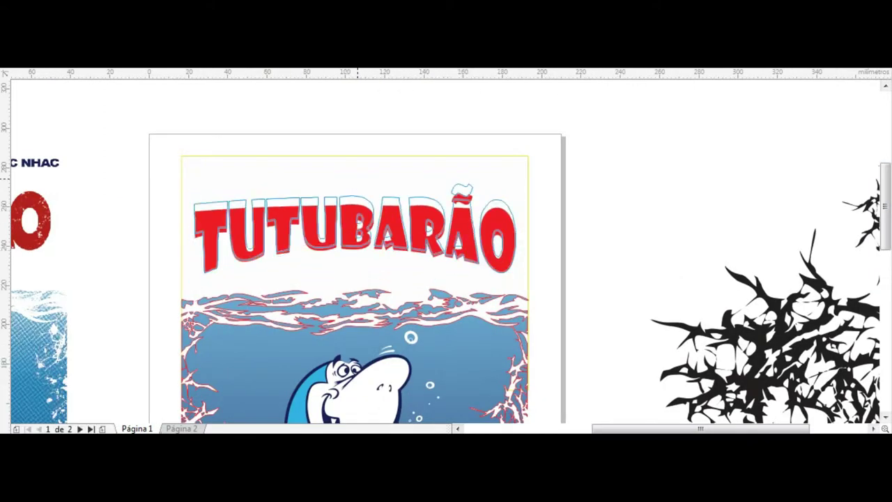
Step: Add a thick black contour around TUTUBARÃO and select the small scribble texture
left_click(5, 334)
left_click(36, 348)
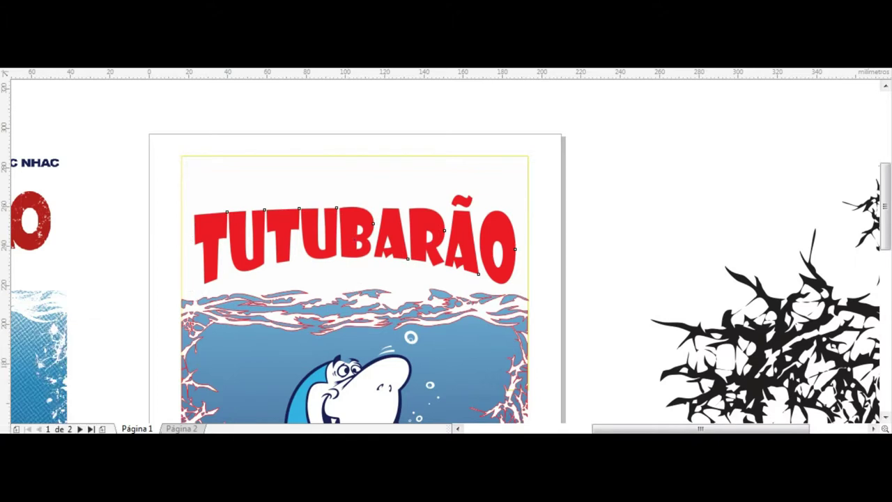
left_click_drag(187, 239, 199, 240)
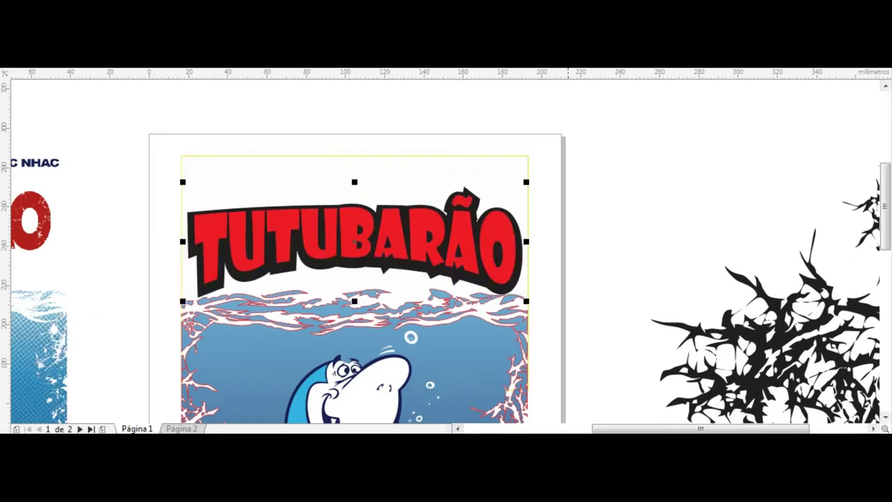
scroll(683, 302, "down", 4)
left_click(591, 191)
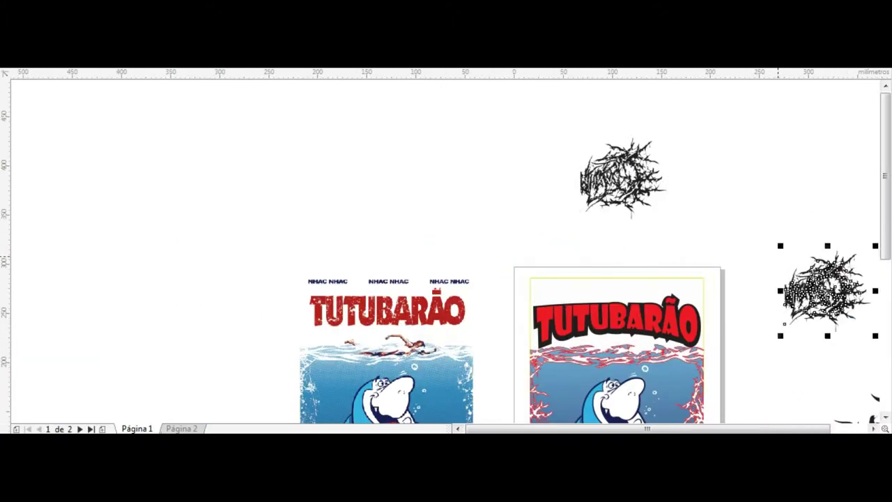
Step: Fill the title with a gradient from yellow-orange at the top to red at the bottom
scroll(580, 228, "up", 3)
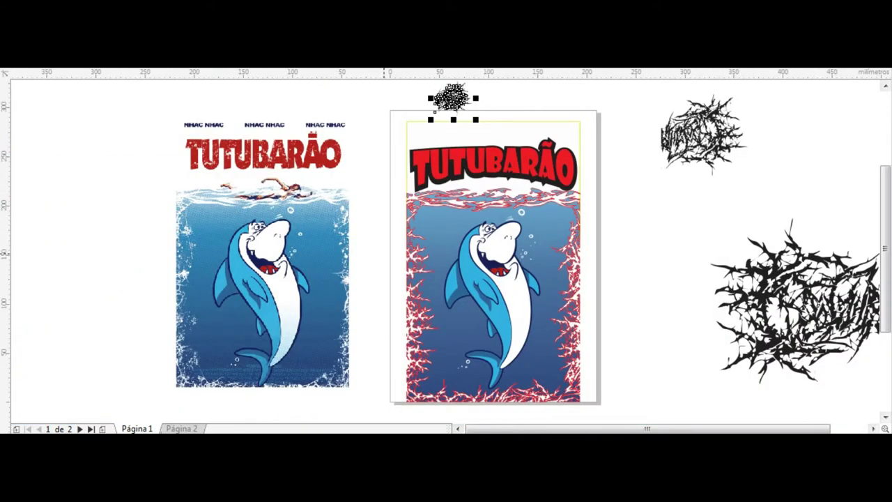
left_click_drag(379, 154, 631, 257)
left_click_drag(379, 150, 618, 271)
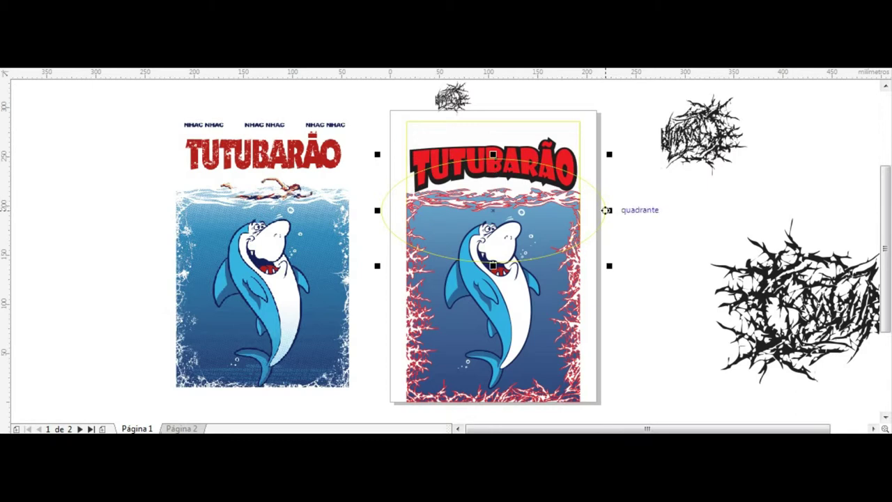
left_click(491, 198)
left_click(594, 332)
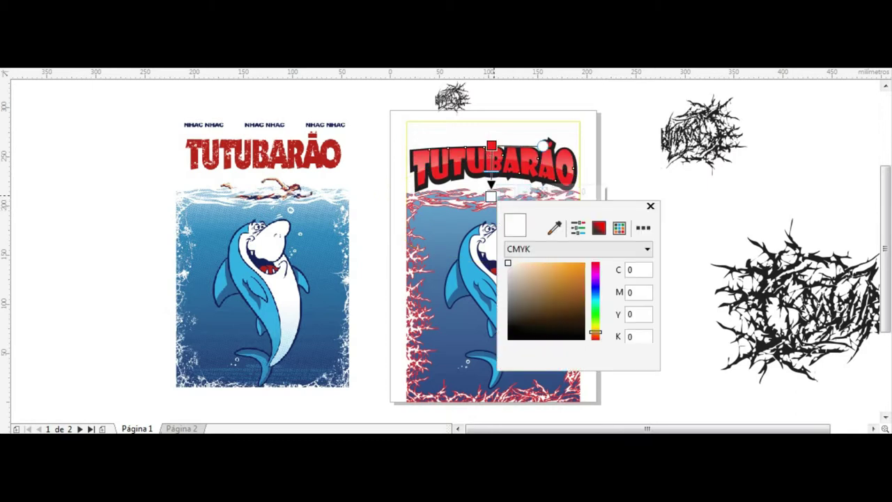
left_click(490, 113)
left_click(523, 110)
left_click(523, 109)
scroll(492, 186, "up", 2)
left_click(503, 185)
scroll(362, 202, "down", 3)
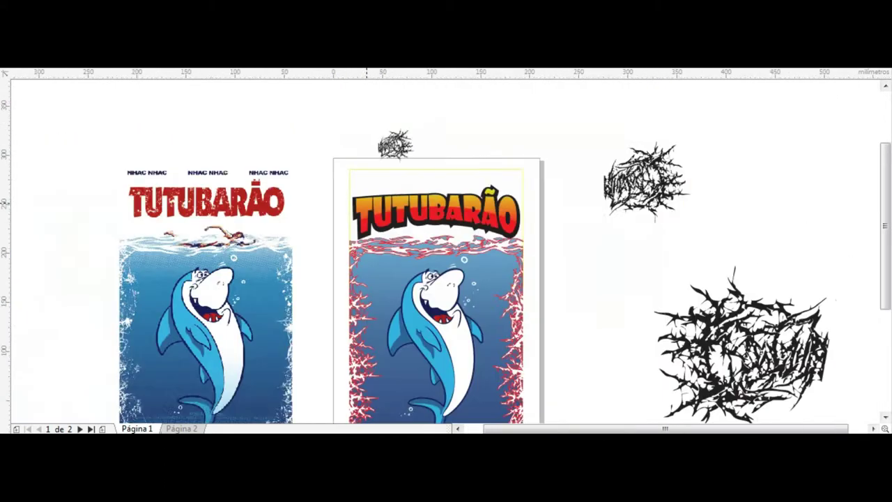
scroll(301, 205, "up", 5)
scroll(300, 205, "up", 2)
Step: Lay the scribble texture over the title letters and select all the scribble copies
mouse_move(301, 205)
left_mouse_down()
mouse_move(300, 335)
mouse_move(404, 296)
mouse_move(763, 297)
left_mouse_up()
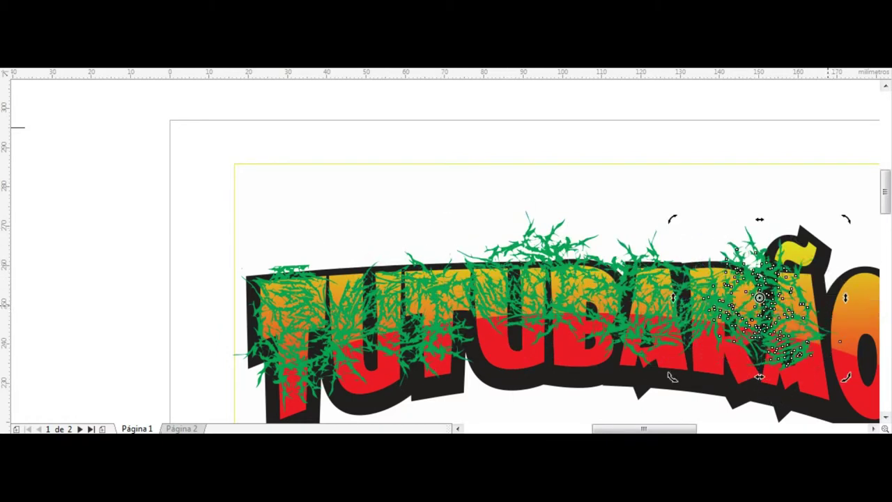
scroll(381, 297, "down", 2)
scroll(460, 280, "down", 1)
left_click_drag(113, 176, 491, 334)
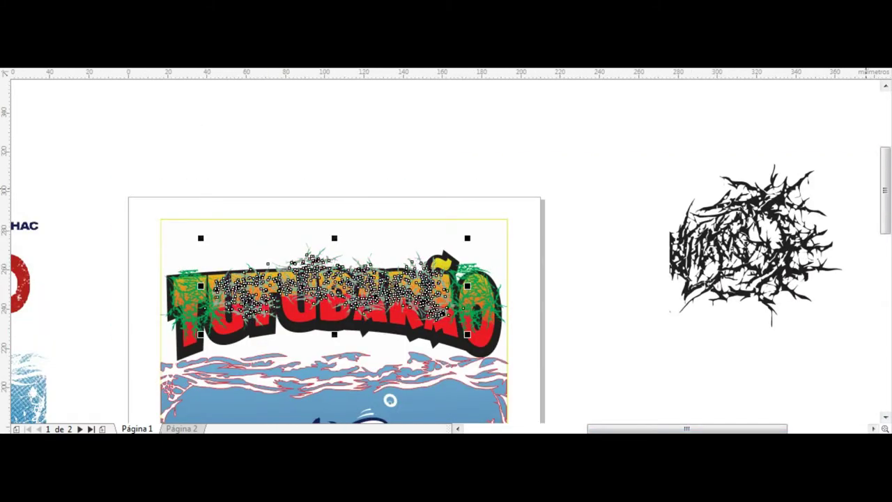
scroll(299, 300, "up", 3)
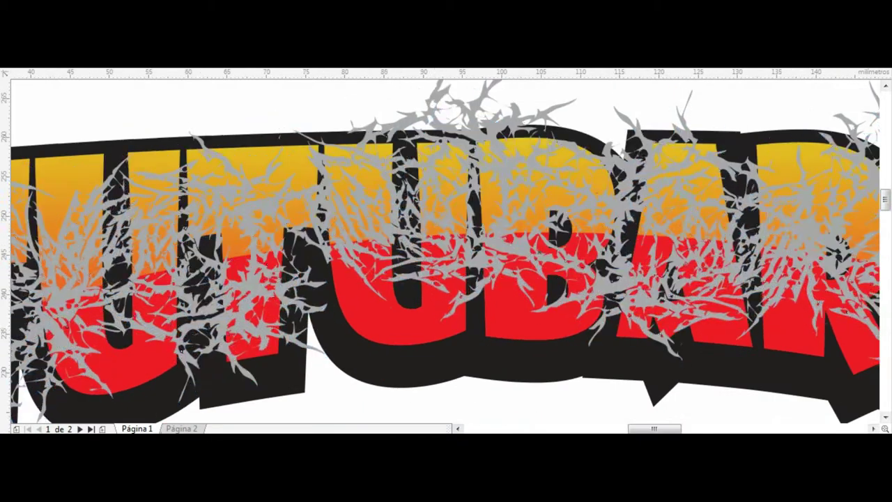
scroll(354, 182, "down", 3)
scroll(480, 191, "up", 2)
scroll(397, 162, "up", 1)
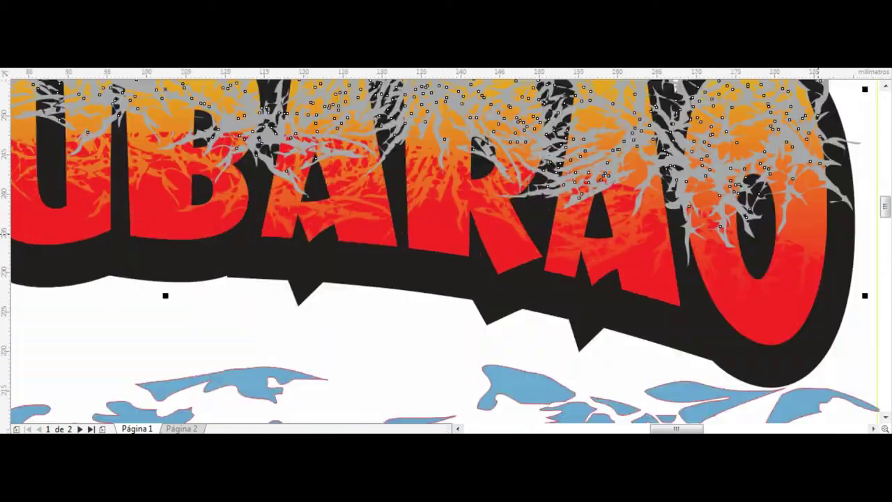
scroll(413, 82, "down", 3)
Step: Move the grey scribbles up off the title and readjust the title's gradient
left_click_drag(413, 119, 413, 98)
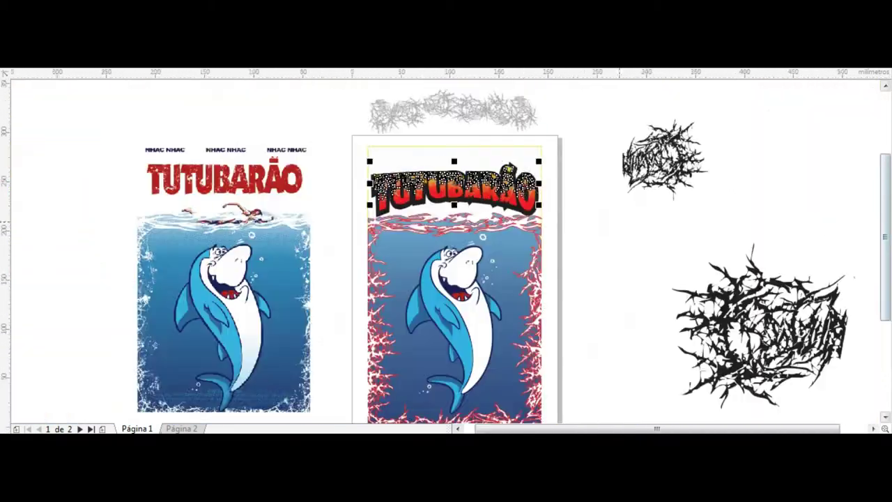
scroll(567, 411, "up", 3)
left_click_drag(455, 124, 456, 281)
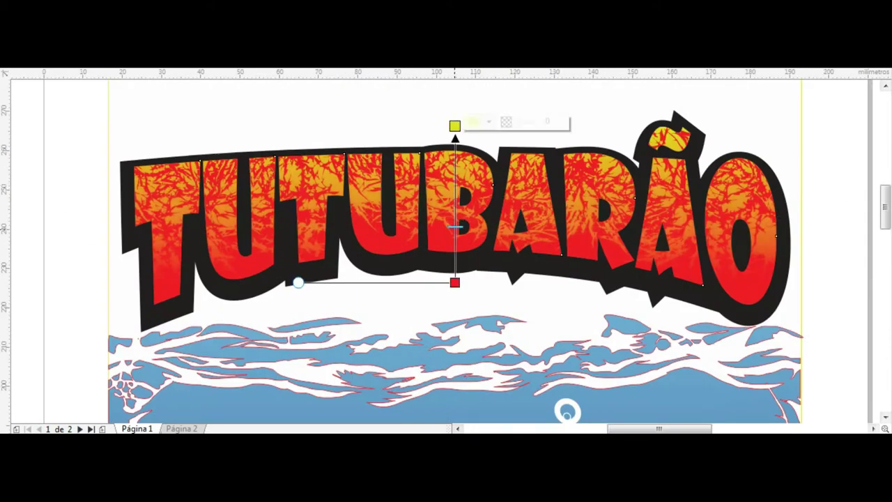
scroll(573, 334, "down", 3)
scroll(573, 335, "left", 3)
left_click(756, 261)
scroll(136, 150, "up", 2)
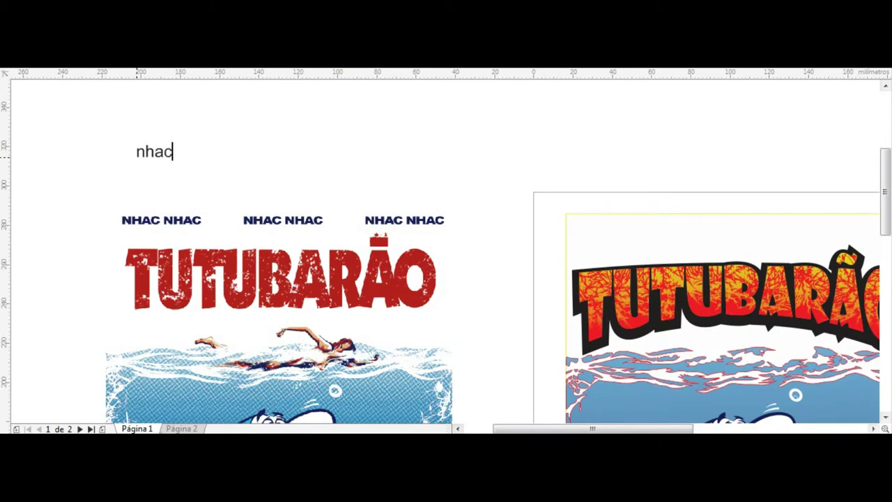
Step: Apply the poster lettering font to the new NHAC NHAC text
type("c")
left_click(362, 147)
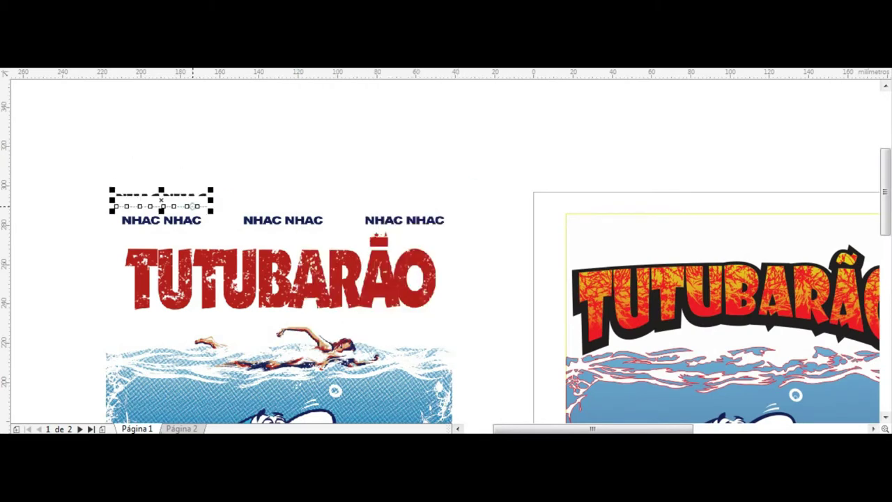
scroll(619, 237, "down", 3)
scroll(561, 216, "up", 3)
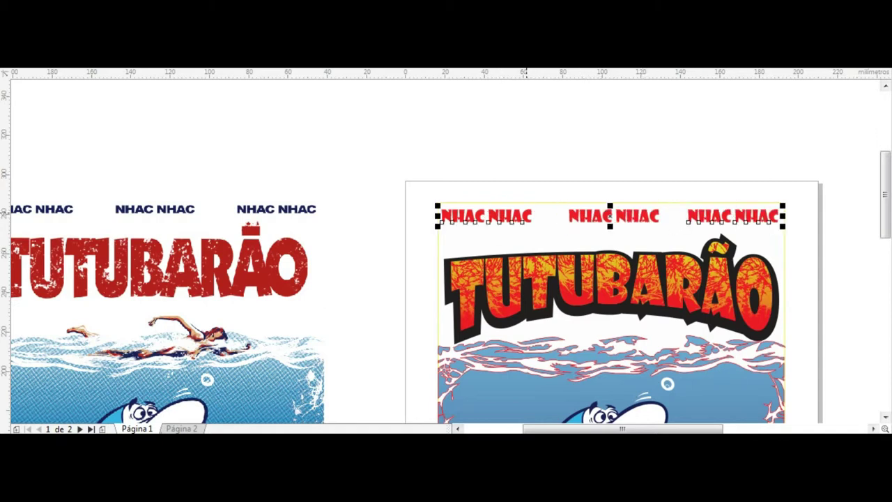
scroll(517, 221, "down", 3)
Step: Position the grey scribbles over the NHAC NHAC lines and add a contour outline
left_click_drag(599, 110, 566, 203)
scroll(565, 203, "up", 3)
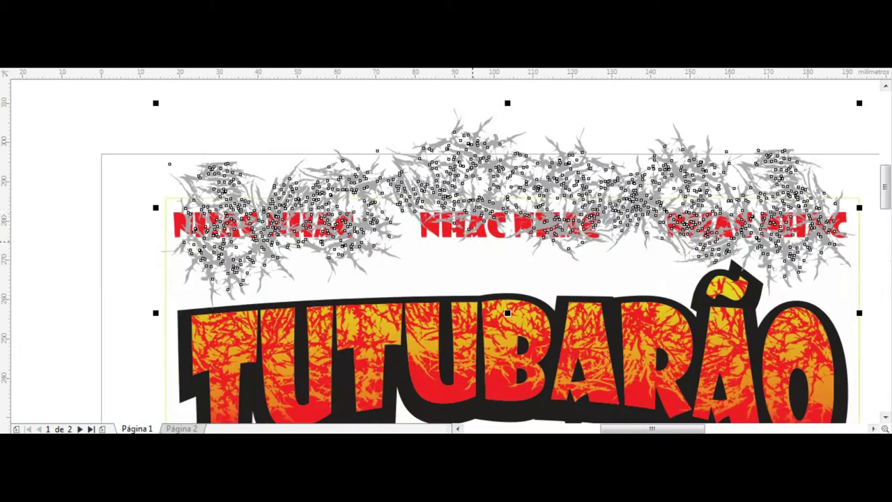
scroll(488, 174, "down", 1)
left_click_drag(438, 135, 450, 113)
scroll(412, 178, "up", 5)
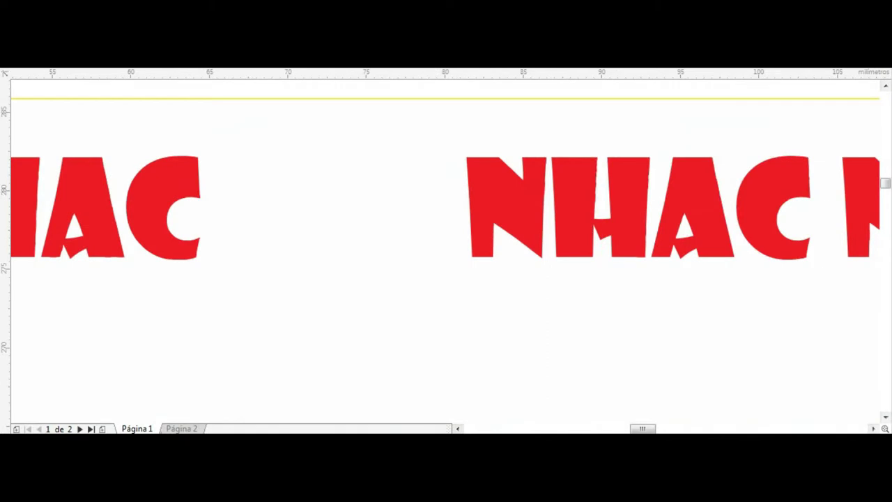
left_click(426, 62)
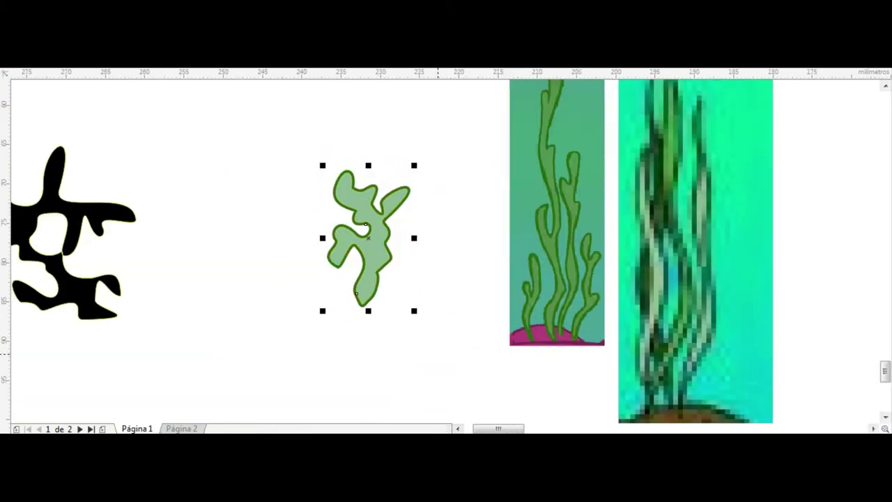
Step: Deselect everything to view the finished framed poster
key("Escape")
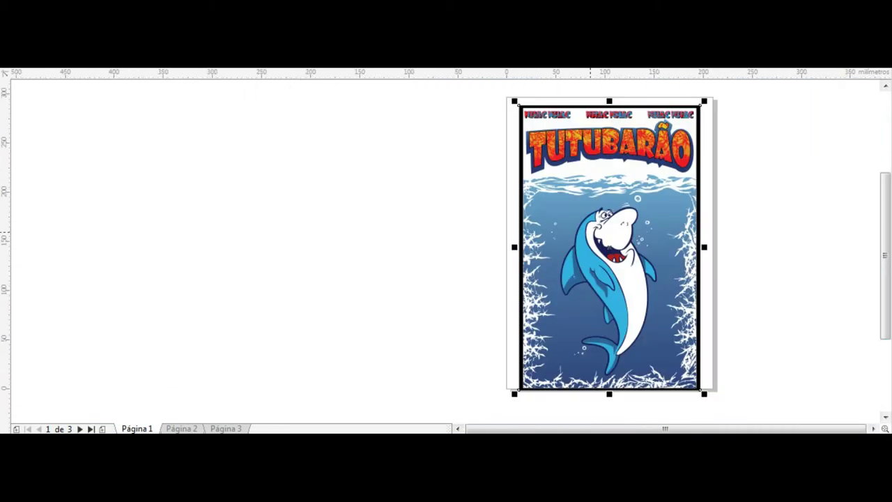
Step: Lay a vertical gradient on the ocean with a dark navy blue bottom node (C100 M100 Y27 K26)
left_click_drag(591, 165, 591, 345)
left_click(627, 341)
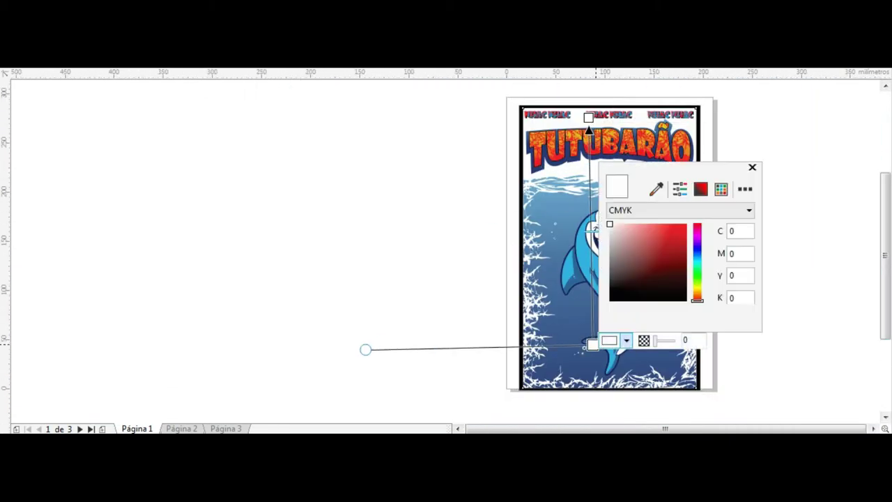
left_click_drag(610, 224, 613, 300)
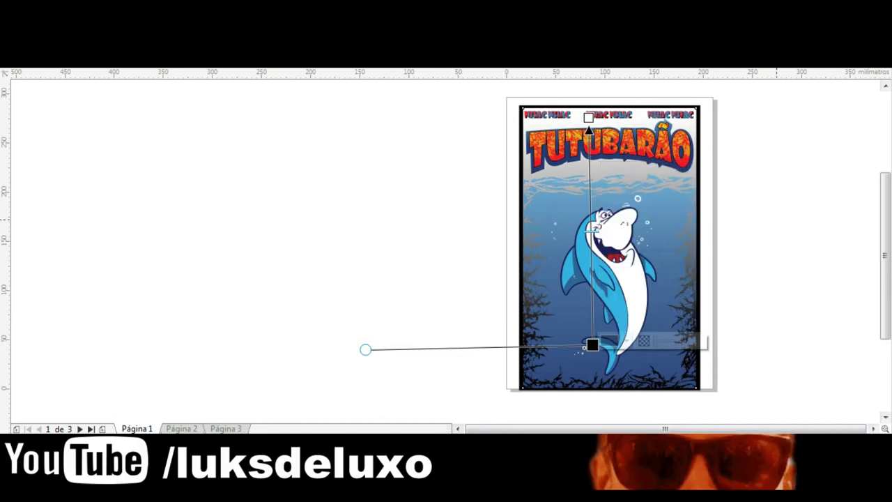
left_click_drag(592, 345, 613, 350)
left_click(647, 347)
left_click(687, 253)
left_click_drag(687, 253, 672, 273)
left_click(614, 223)
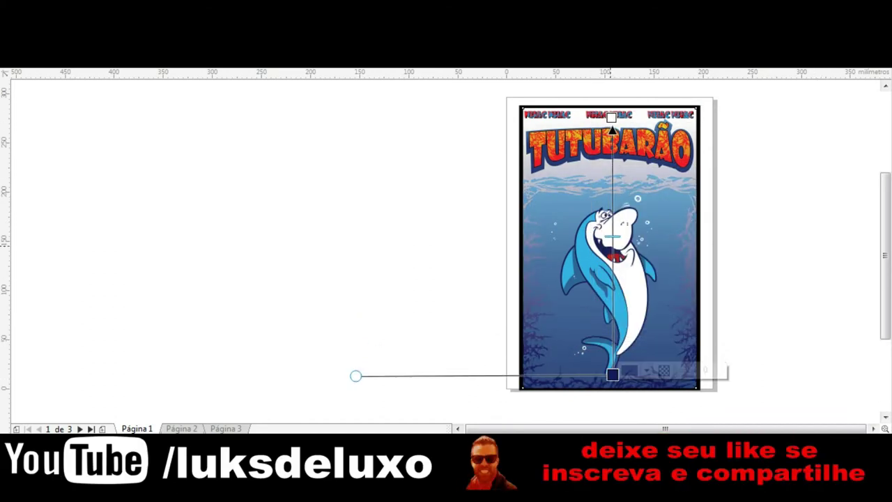
scroll(539, 113, "up", 5)
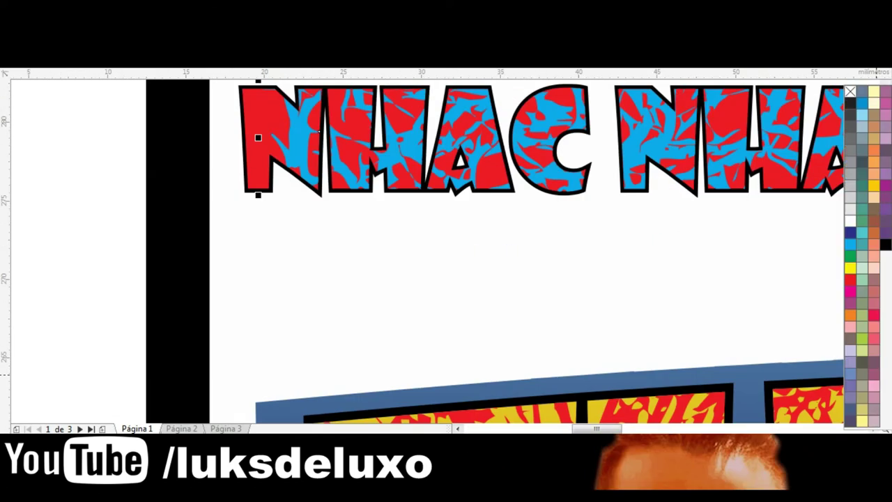
scroll(446, 251, "down", 5)
scroll(446, 251, "down", 2)
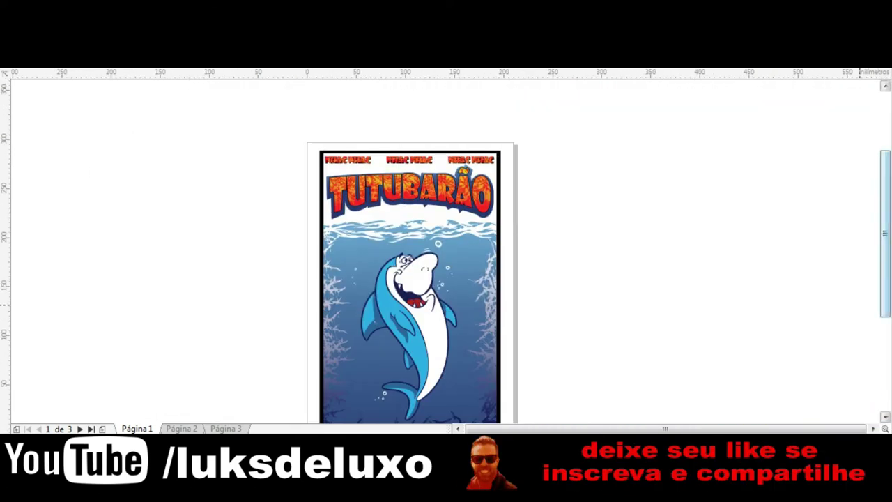